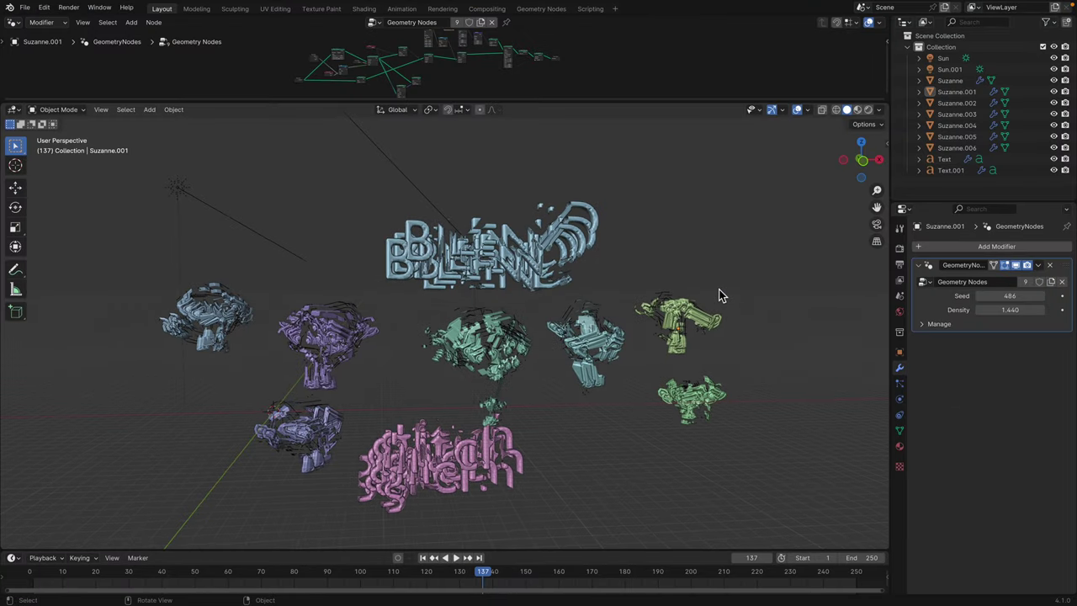
Step: Play the glitch animation and examine the distorted text and monkey heads in the 3D viewport
middle_drag(665, 305, 591, 324)
key(space)
key(space)
key(Right)
key(Right)
key(Right)
key(Right)
middle_drag(229, 151, 243, 158)
click(10, 8)
click(38, 23)
Step: Enlarge the node editor above the 3D viewport so the whole geometry node tree fits in it
click(607, 118)
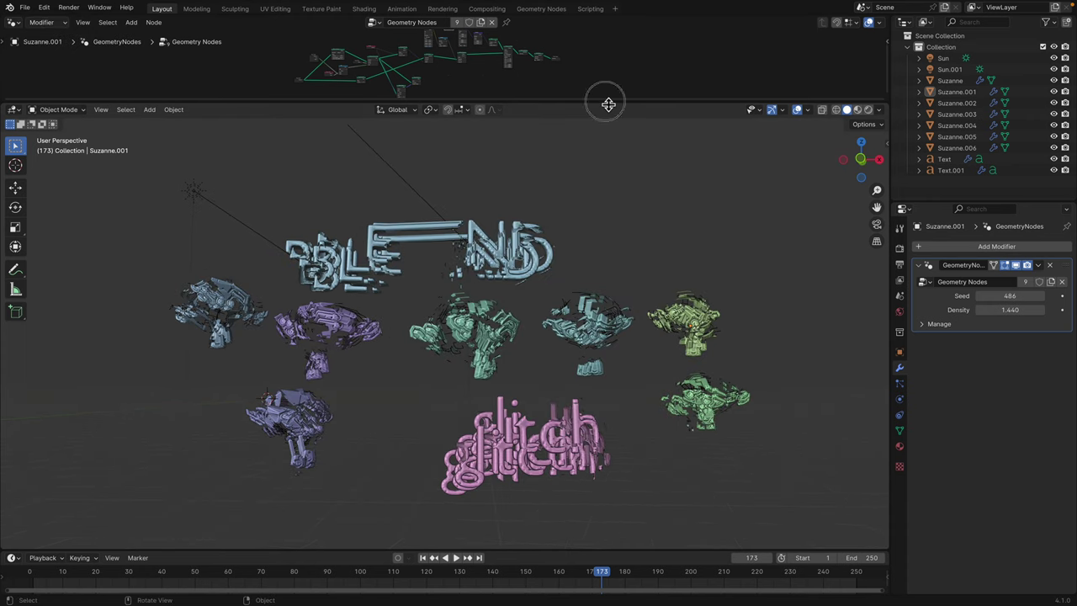
drag(607, 104, 606, 252)
scroll(630, 341, down, 3)
scroll(494, 160, up, 1)
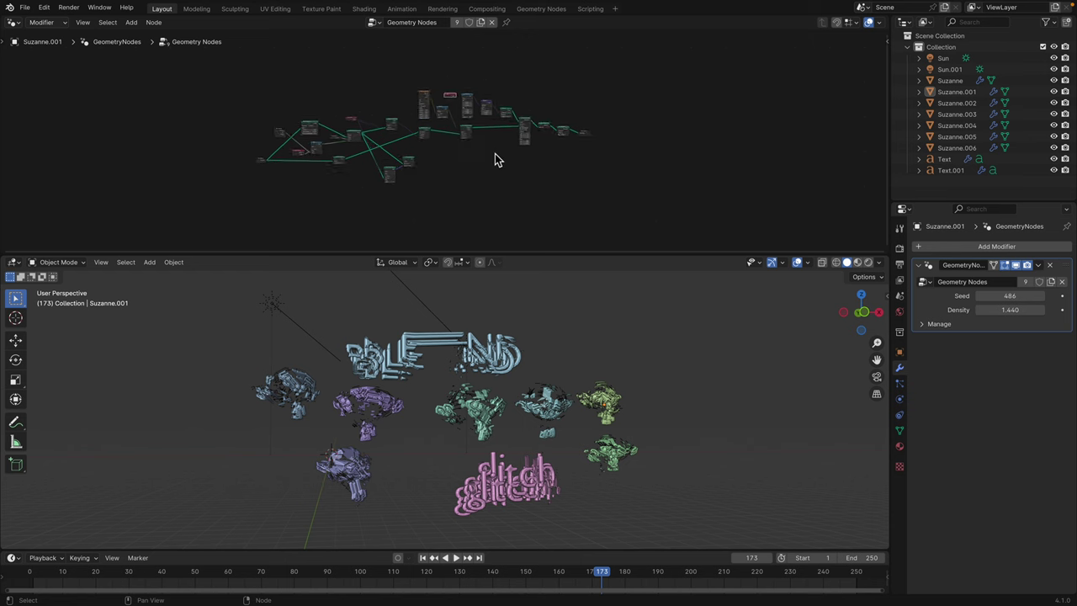
scroll(498, 163, up, 2)
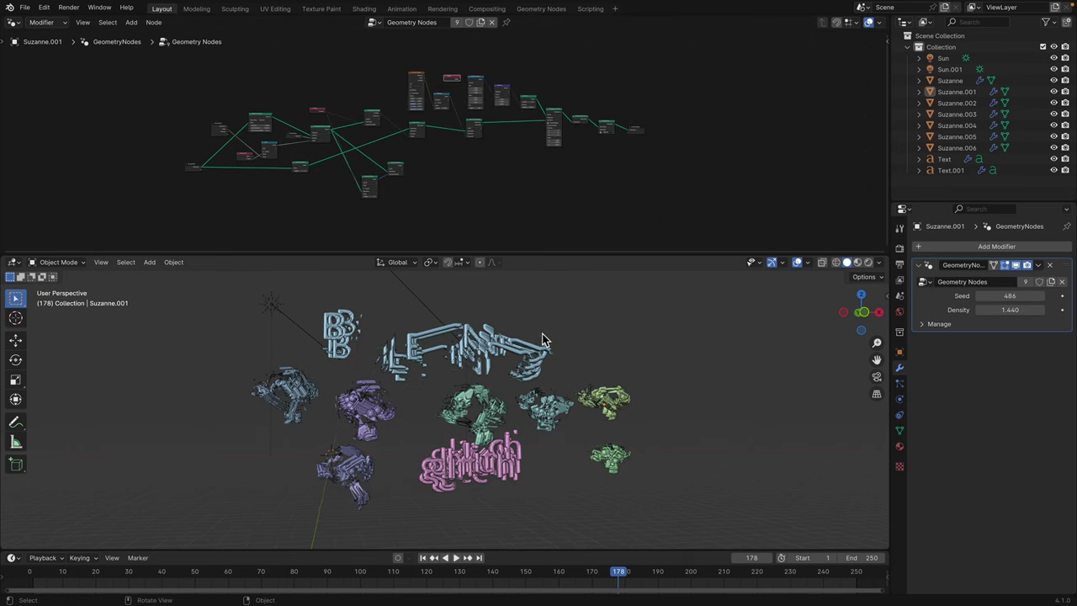
Step: Select the text and monkey head objects one after another to compare their geometry nodes modifiers
click(504, 346)
click(510, 421)
click(551, 406)
click(603, 396)
click(601, 441)
click(588, 381)
click(603, 397)
click(547, 412)
click(475, 413)
Step: Set the purple monkey head's modifier Seed to 586 and Density to 1.120, and preview the animation
click(339, 412)
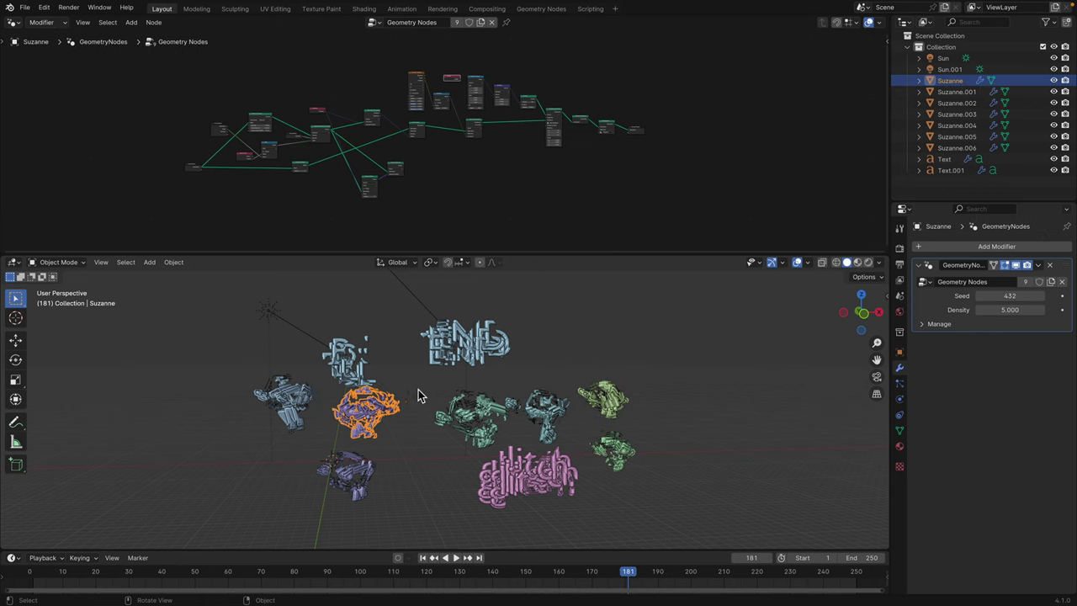
scroll(673, 381, up, 2)
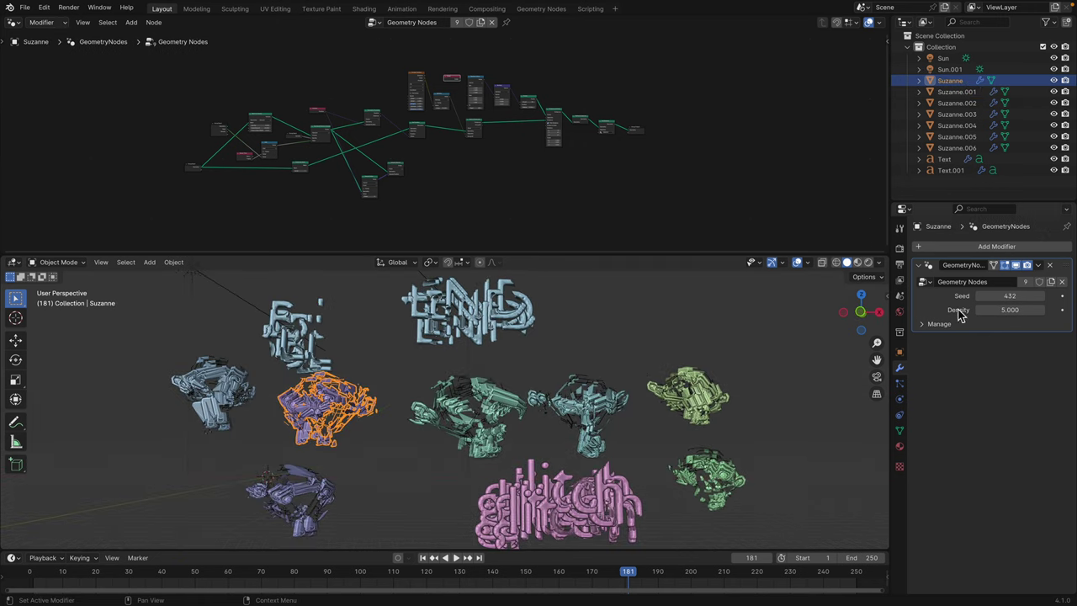
drag(1010, 295, 965, 313)
middle_drag(434, 424, 454, 421)
click(398, 378)
key(space)
key(space)
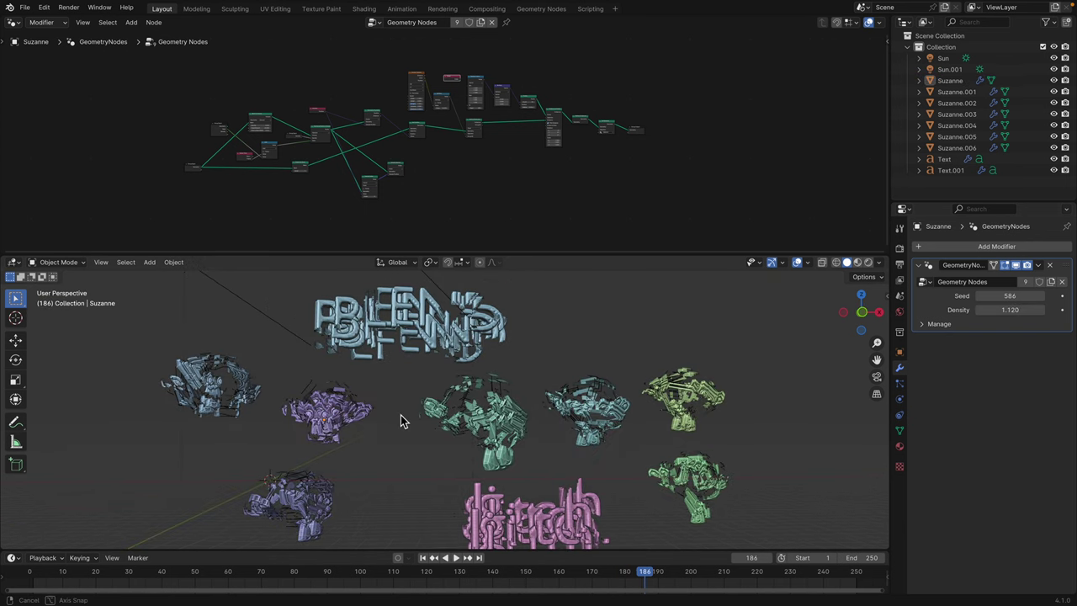
Step: Inspect the modifiers of the pink glitch text and the blue BLEND text
click(539, 529)
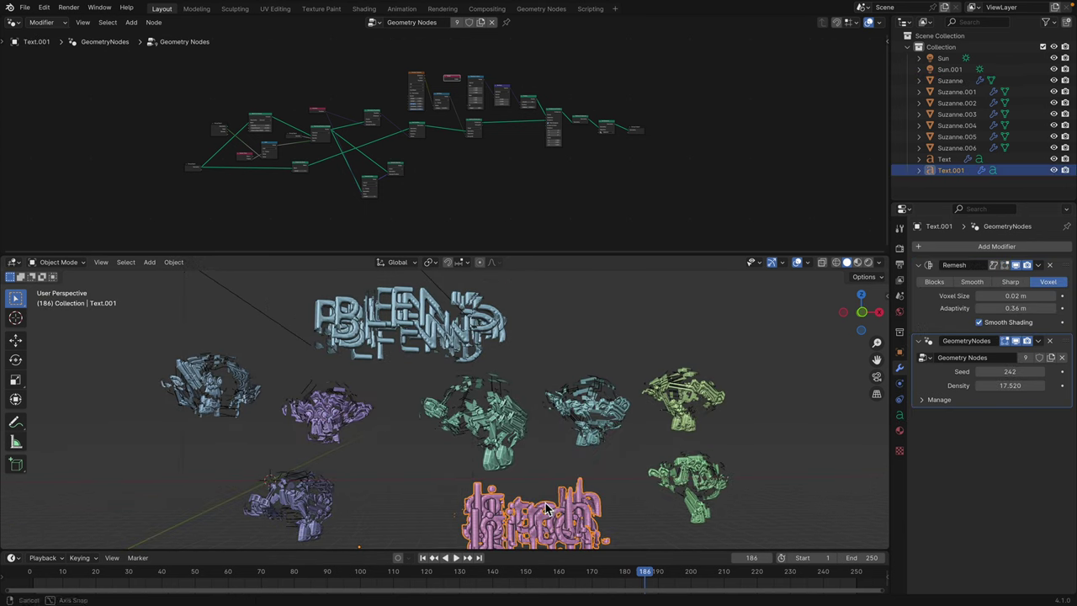
middle_drag(539, 529, 414, 340)
click(529, 439)
click(414, 335)
key(space)
key(space)
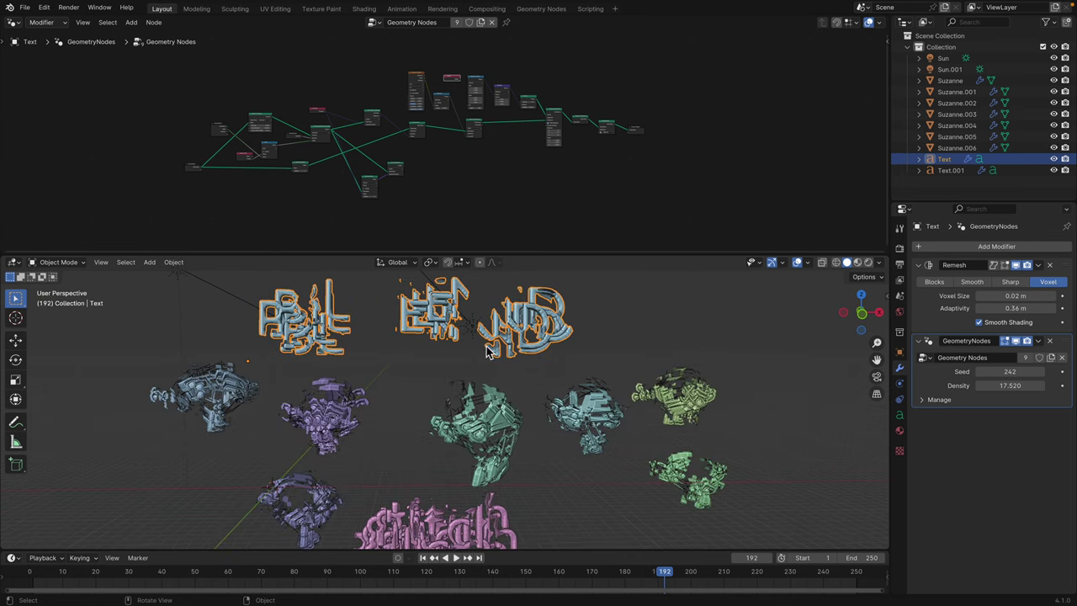
Step: Play the animation over a few more frames to review how both text objects distort
scroll(485, 351, down, 3)
key(space)
key(space)
key(space)
key(space)
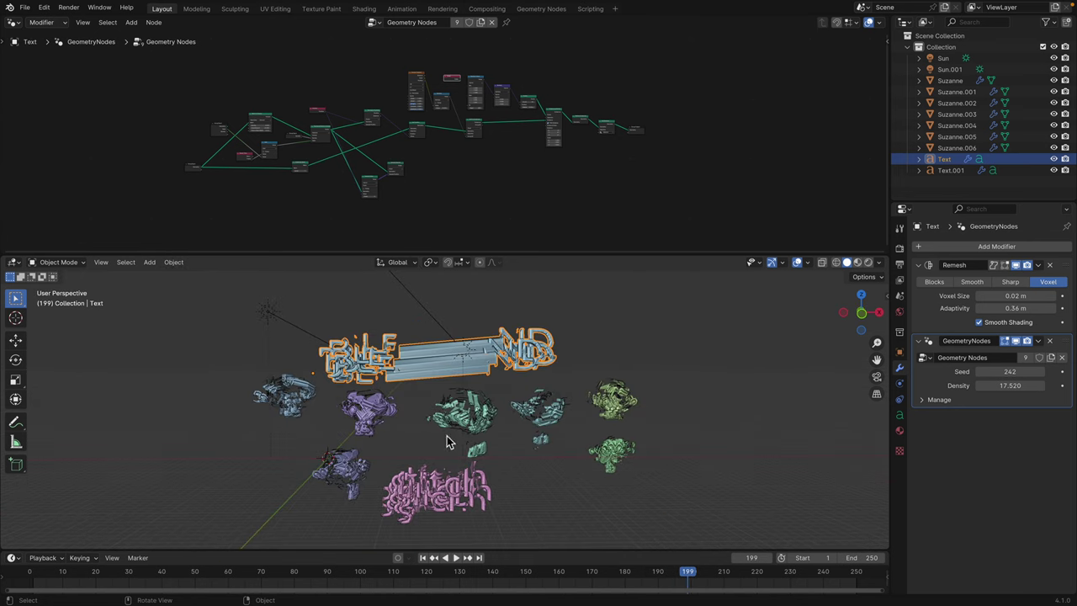
click(457, 483)
click(413, 367)
shift+middle_drag(413, 367, 381, 375)
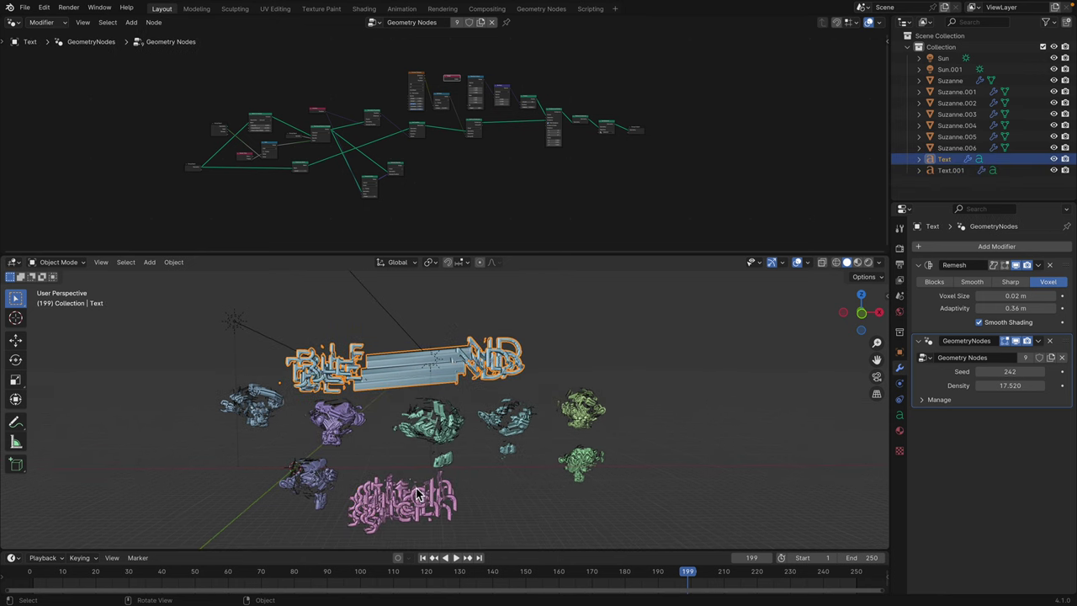
Step: Duplicate the pink glitch text and place the copy beside the BLEND text, above the green monkey heads
click(417, 493)
key(shift+d)
click(663, 357)
shift+middle_drag(665, 358, 581, 427)
scroll(581, 427, up, 2)
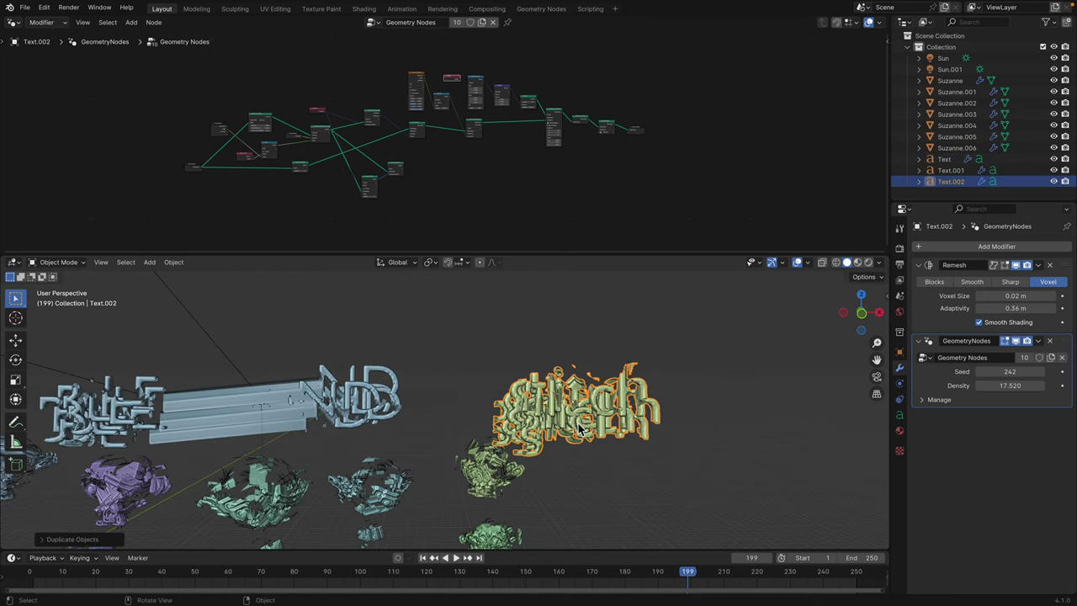
Step: Replace the duplicated text's content with "hello"
key(Tab)
key(BackSpace)
key(BackSpace)
key(BackSpace)
key(BackSpace)
key(BackSpace)
key(BackSpace)
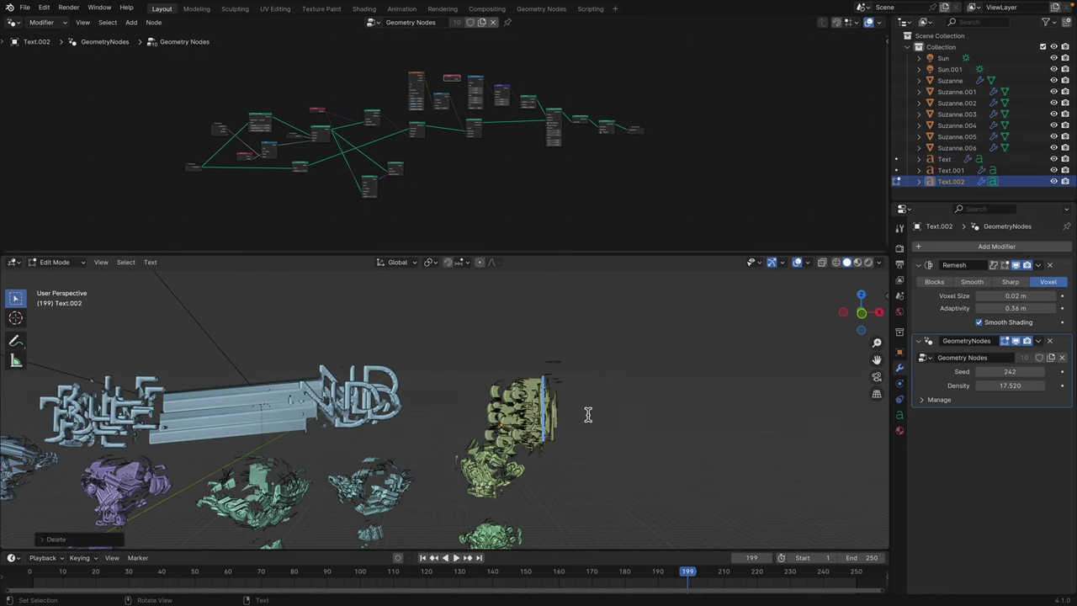
text(hello)
key(Tab)
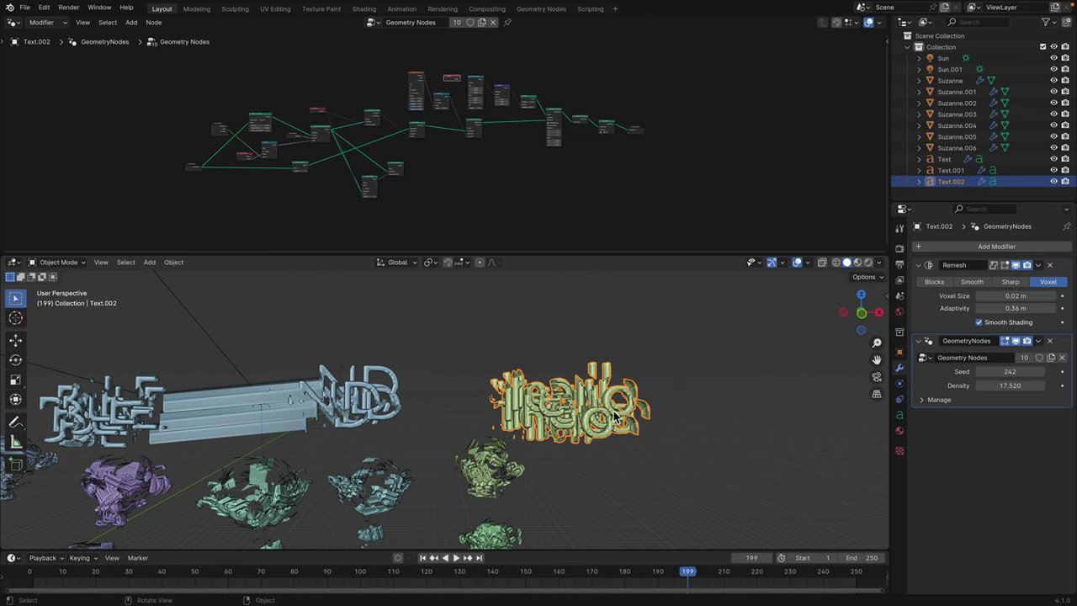
Step: Review the hello text's object data properties and play the animation to see its glitch effect
middle_drag(615, 414, 673, 403)
click(543, 329)
click(899, 416)
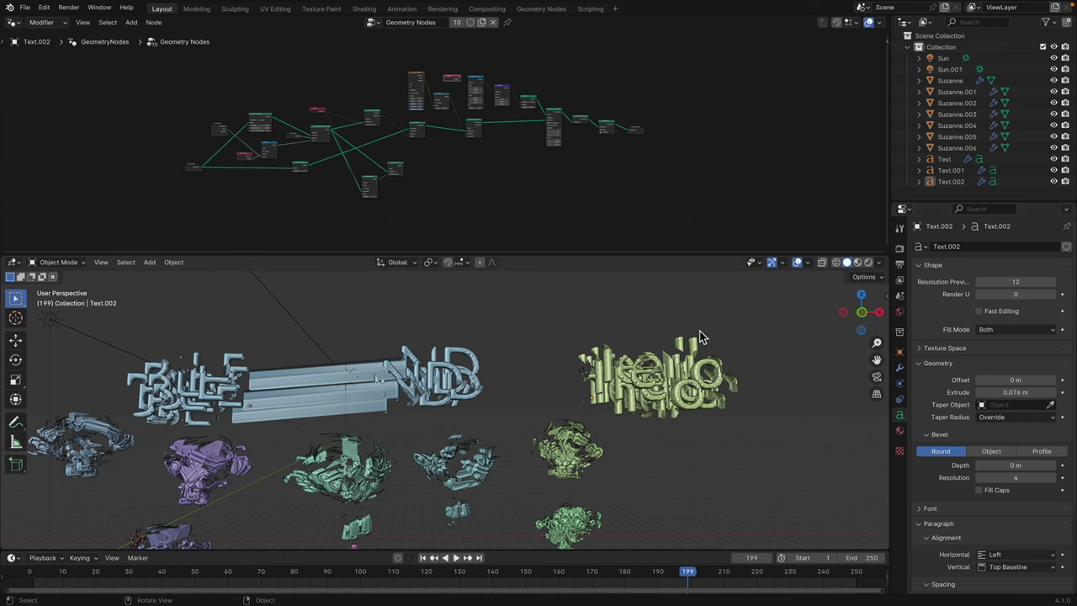
middle_drag(700, 335, 671, 384)
shift+middle_drag(516, 378, 616, 374)
key(space)
scroll(644, 392, down, 3)
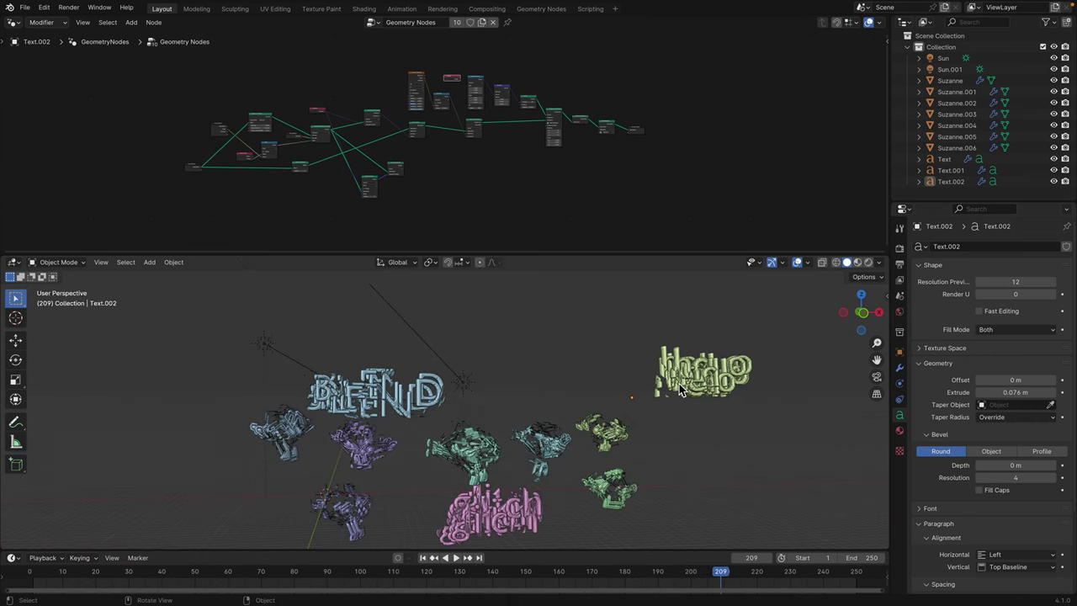
Step: Select the BLEND text and enlarge the node editor to show its geometry node tree in detail
scroll(488, 379, up, 3)
click(347, 373)
shift+middle_drag(437, 346, 472, 402)
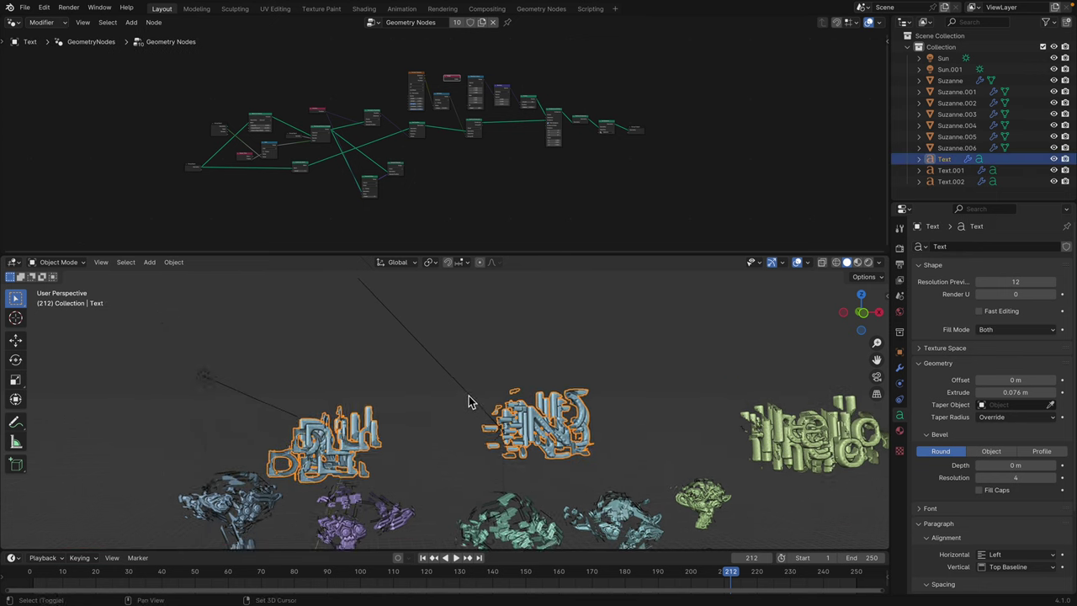
scroll(505, 406, up, 3)
drag(602, 254, 614, 395)
scroll(423, 236, up, 5)
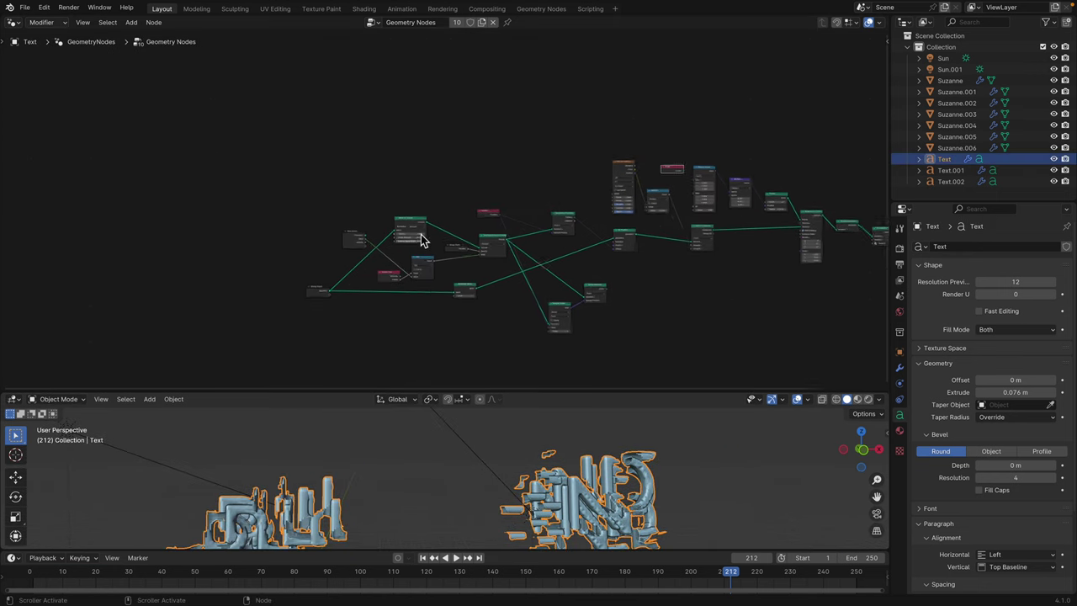
middle_drag(314, 206, 439, 204)
scroll(441, 204, up, 2)
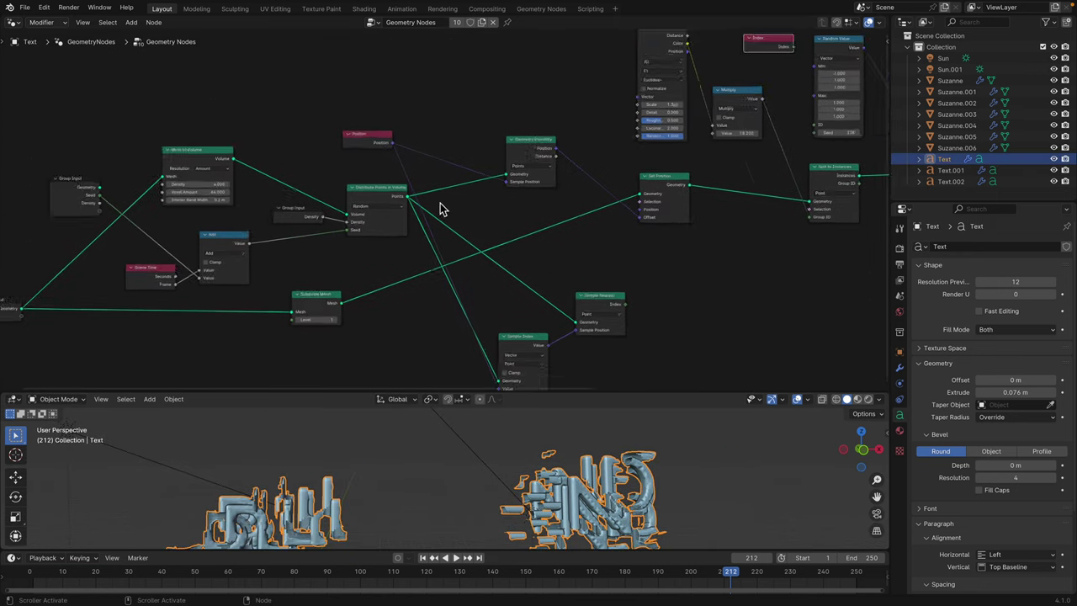
Step: Examine the node chain from Mesh to Volume through Geometry Proximity and Set Position to Instance on Points
click(525, 147)
middle_drag(383, 138, 395, 158)
scroll(396, 158, down, 1)
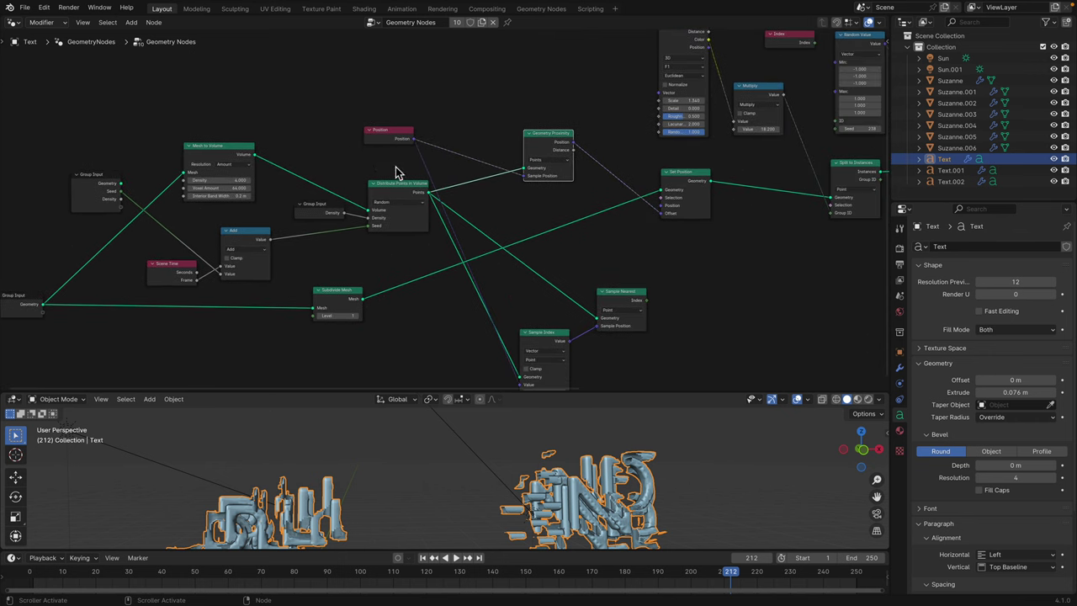
scroll(420, 170, up, 1)
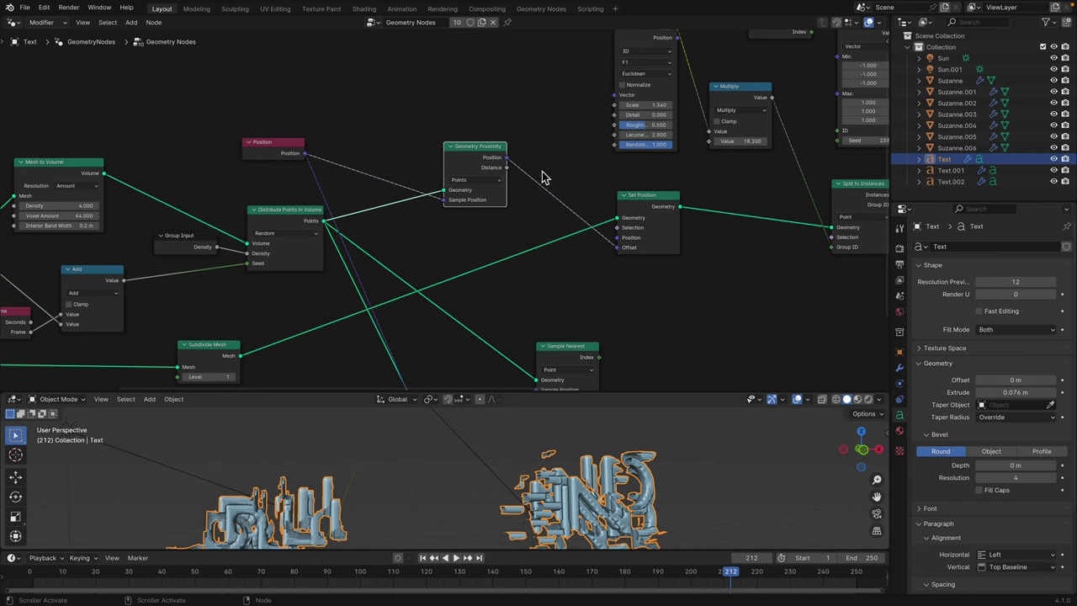
middle_drag(528, 141, 211, 247)
middle_drag(411, 208, 223, 196)
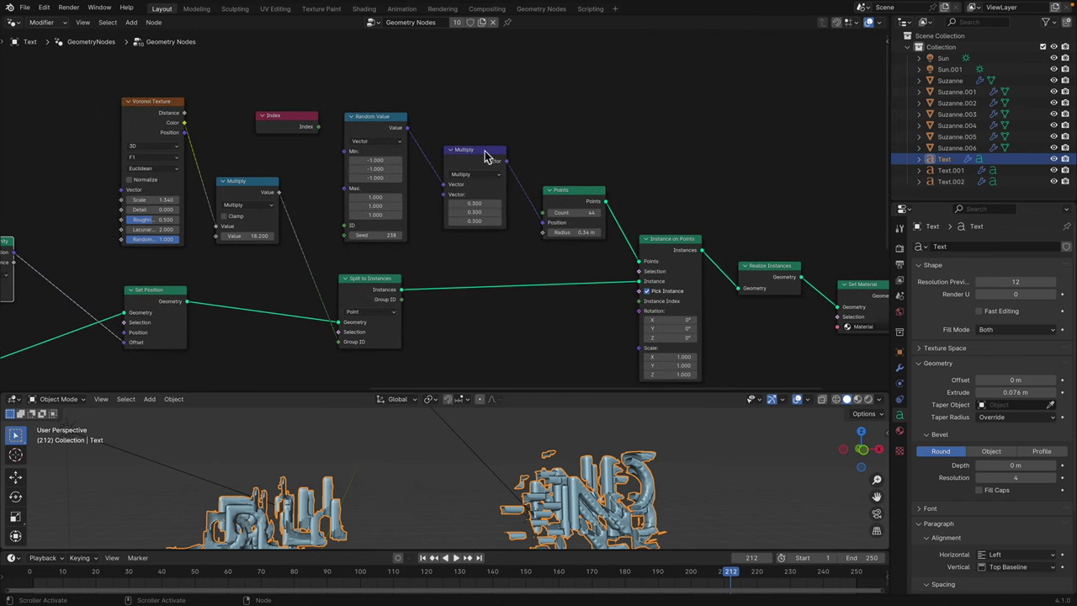
Step: Move the Voronoi Texture node up and slightly reposition the Geometry Proximity and Split to Instances nodes
drag(170, 108, 165, 61)
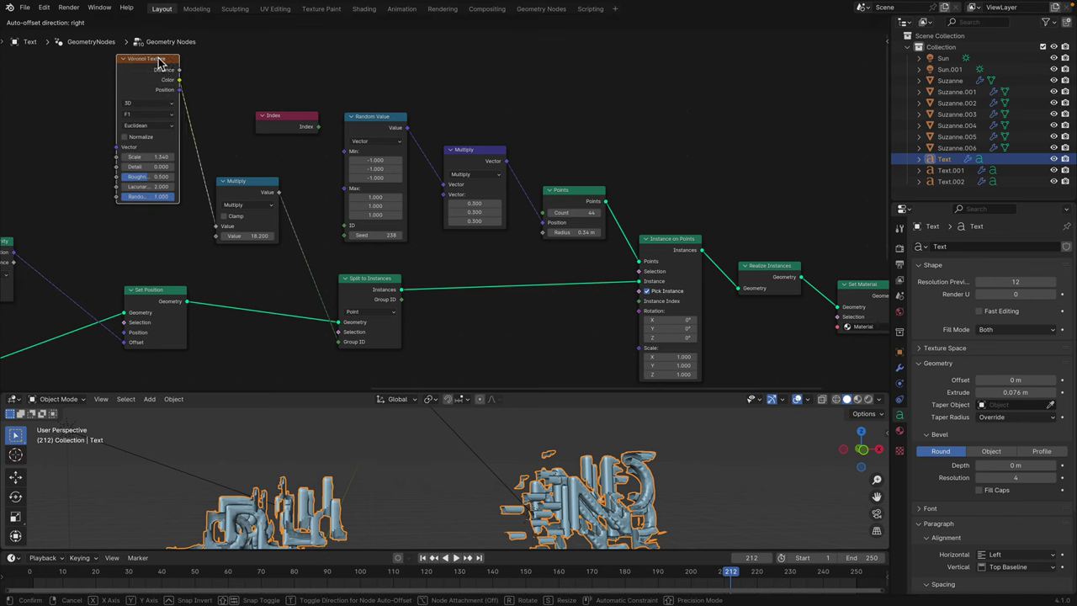
drag(365, 282, 365, 275)
middle_drag(388, 260, 518, 196)
middle_drag(160, 179, 288, 185)
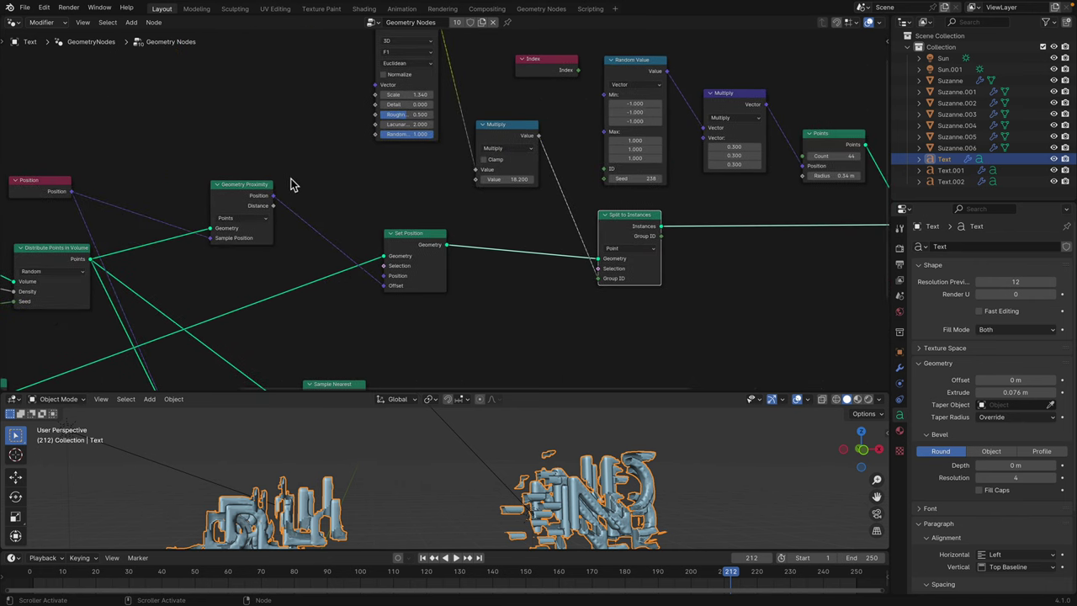
drag(251, 192, 240, 195)
drag(647, 220, 648, 229)
scroll(670, 236, down, 4)
scroll(671, 238, down, 1)
middle_drag(671, 239, 519, 224)
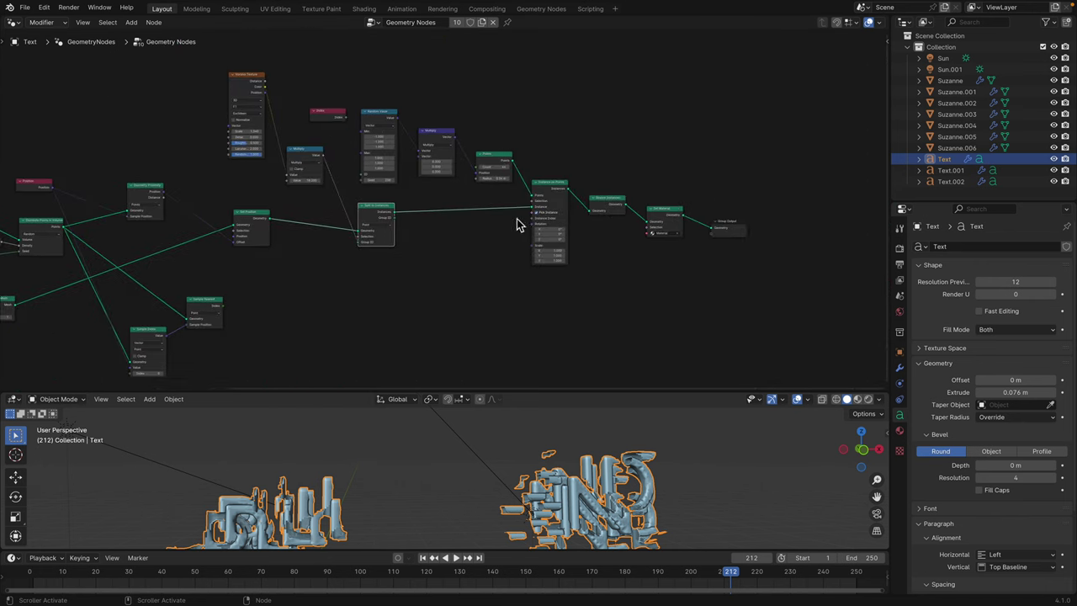
Step: Move the instancing part of the node tree up out of the way and bring Group Output near Set Position
drag(731, 226, 713, 246)
scroll(711, 246, down, 3)
drag(260, 94, 624, 269)
drag(607, 212, 601, 106)
click(656, 238)
drag(657, 239, 362, 216)
Step: Move the Set Position node down beside the Geometry Proximity node
middle_drag(484, 214, 538, 209)
scroll(427, 193, up, 2)
middle_drag(379, 192, 580, 186)
scroll(444, 186, up, 2)
scroll(444, 185, up, 2)
drag(403, 160, 411, 180)
scroll(445, 200, down, 5)
middle_drag(576, 167, 527, 245)
drag(480, 140, 475, 267)
middle_drag(486, 253, 485, 202)
Step: Connect Set Position's Geometry output directly to the Group Output, bypassing the instancing nodes
scroll(486, 202, up, 2)
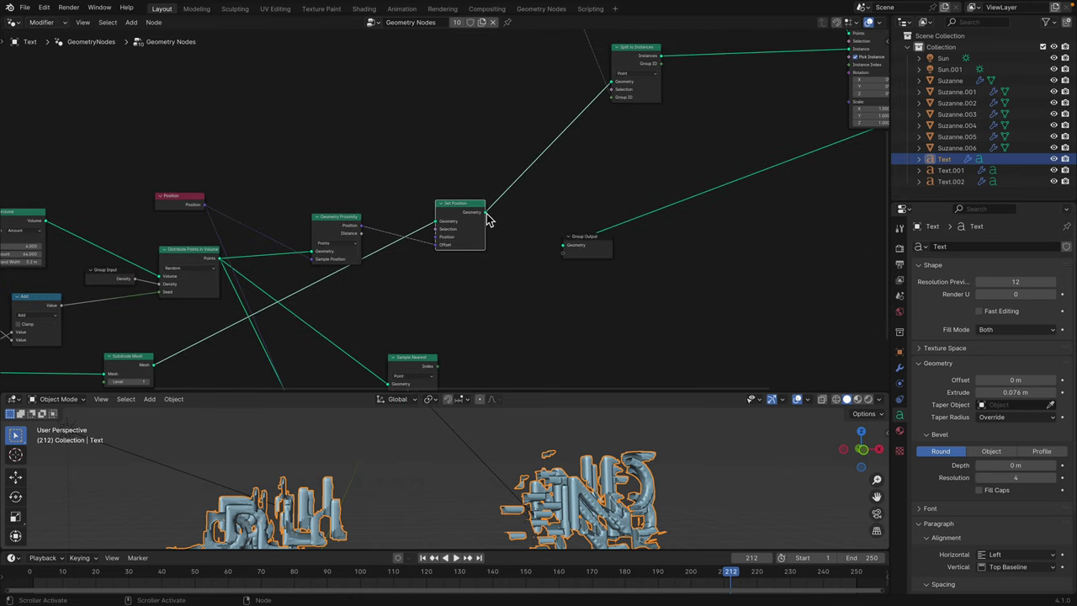
drag(582, 243, 660, 257)
drag(485, 211, 645, 283)
Step: Enlarge the 3D viewport and play the animation to view the displacement without instancing
drag(560, 393, 560, 136)
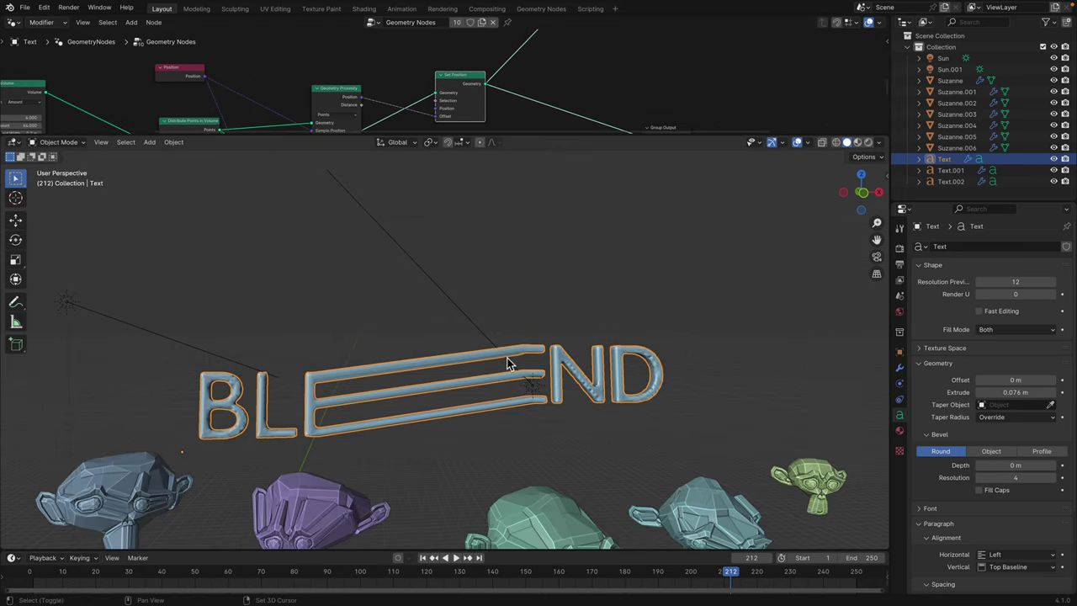
key(space)
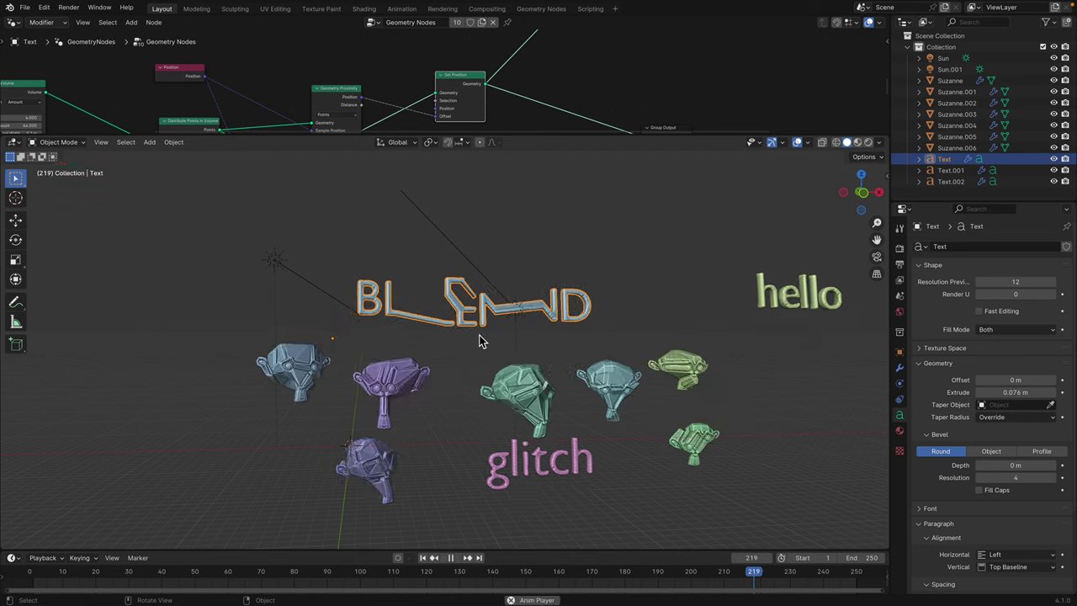
key(space)
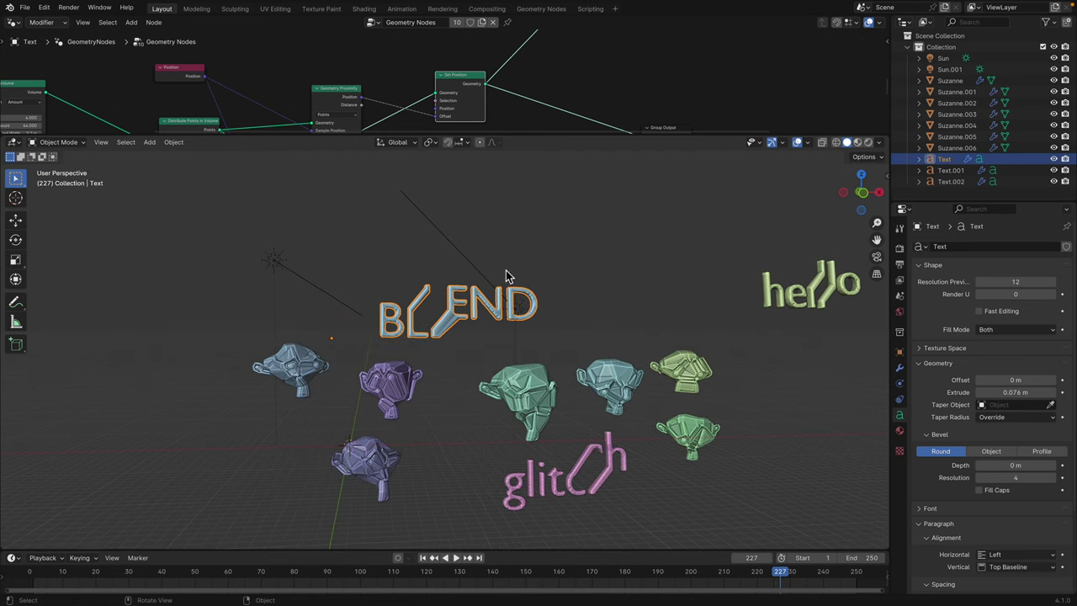
Step: Enlarge the node editor and reposition the Group Input and Mesh to Volume nodes at the start of the tree
scroll(497, 115, left, 5)
drag(513, 154, 568, 331)
scroll(523, 151, down, 3)
scroll(471, 271, up, 3)
scroll(421, 252, left, 4)
drag(178, 230, 134, 202)
drag(229, 118, 231, 93)
middle_drag(211, 126, 216, 149)
scroll(210, 152, up, 1)
drag(131, 231, 126, 193)
middle_drag(198, 202, 141, 248)
scroll(302, 154, up, 2)
drag(307, 130, 305, 122)
middle_drag(314, 165, 344, 134)
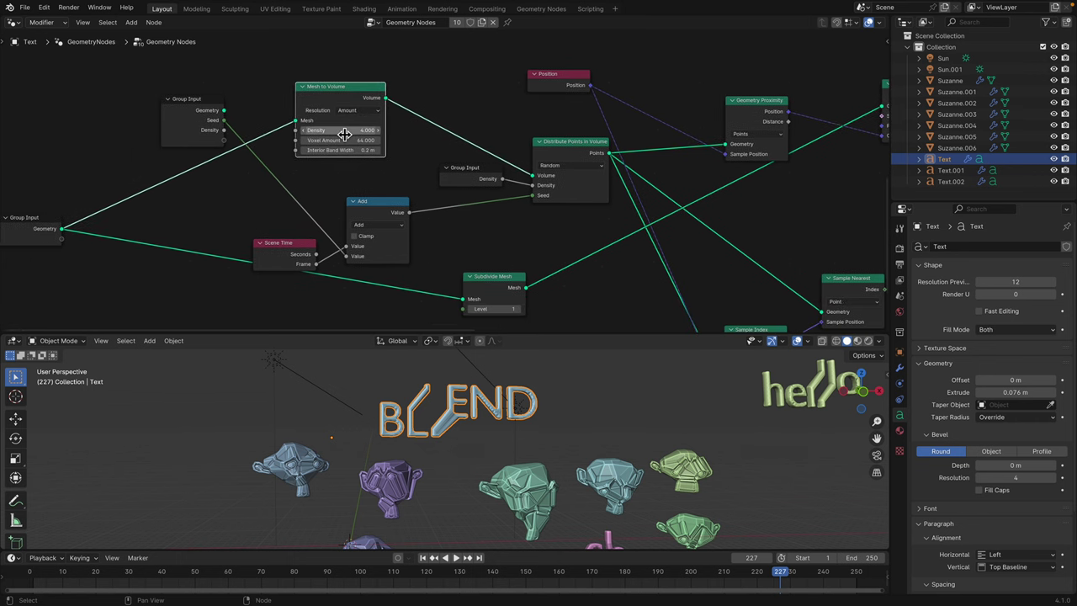
Step: Set the Mesh to Volume node's Density to 9.400 and Voxel Amount to 65
text(1)
key(Return)
drag(341, 130, 365, 141)
Step: Reposition the Mesh to Volume, Density Group Input, Distribute Points in Volume and Geometry Proximity nodes
middle_drag(413, 158, 399, 152)
drag(329, 86, 317, 91)
drag(469, 171, 444, 164)
middle_drag(452, 161, 411, 155)
drag(513, 136, 498, 139)
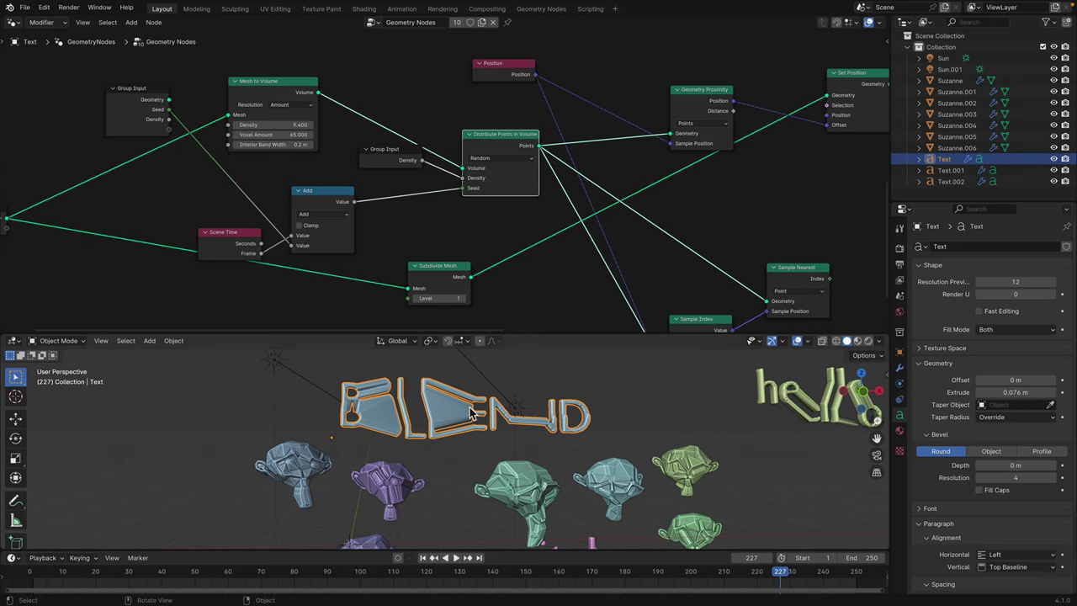
middle_drag(562, 178, 549, 176)
drag(682, 91, 669, 73)
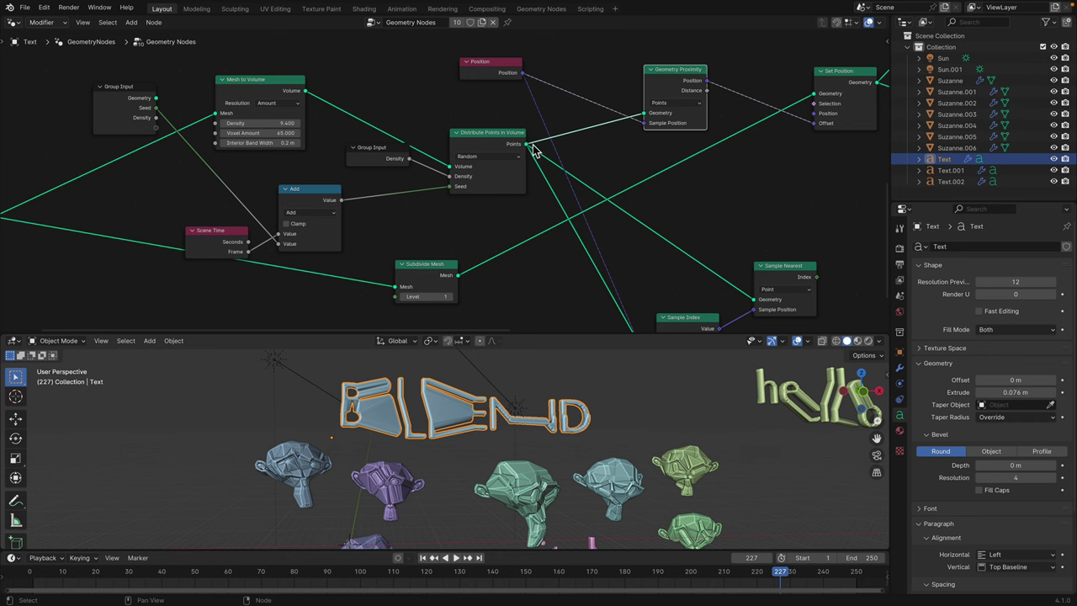
Step: Move the Position node close to Geometry Proximity and adjust the placement of Distribute Points in Volume and Set Position
middle_drag(535, 150, 438, 153)
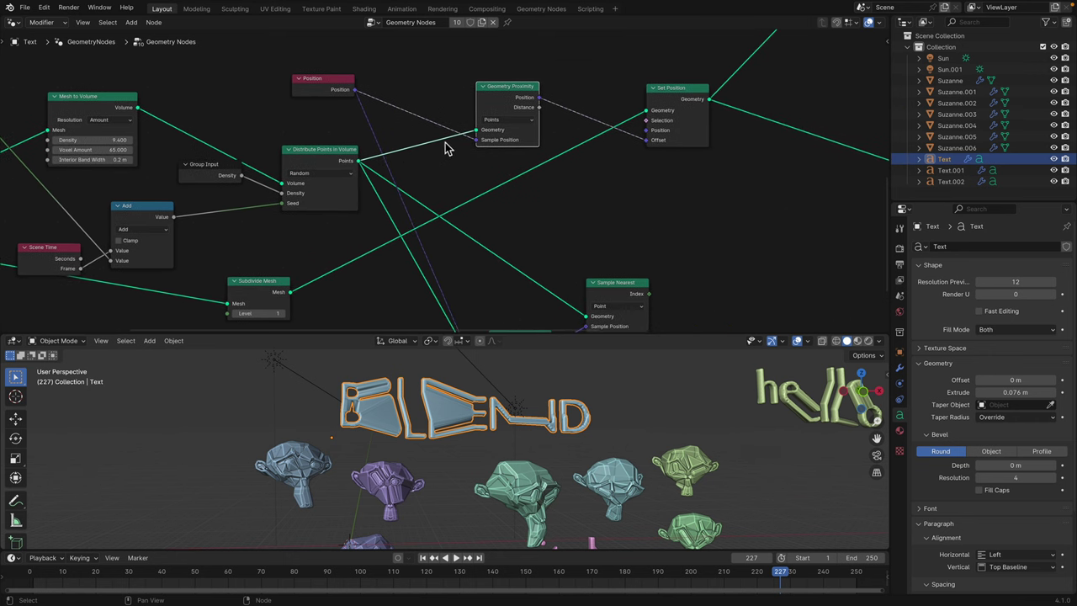
drag(499, 96, 496, 92)
drag(344, 85, 418, 104)
drag(346, 150, 345, 140)
drag(520, 86, 509, 86)
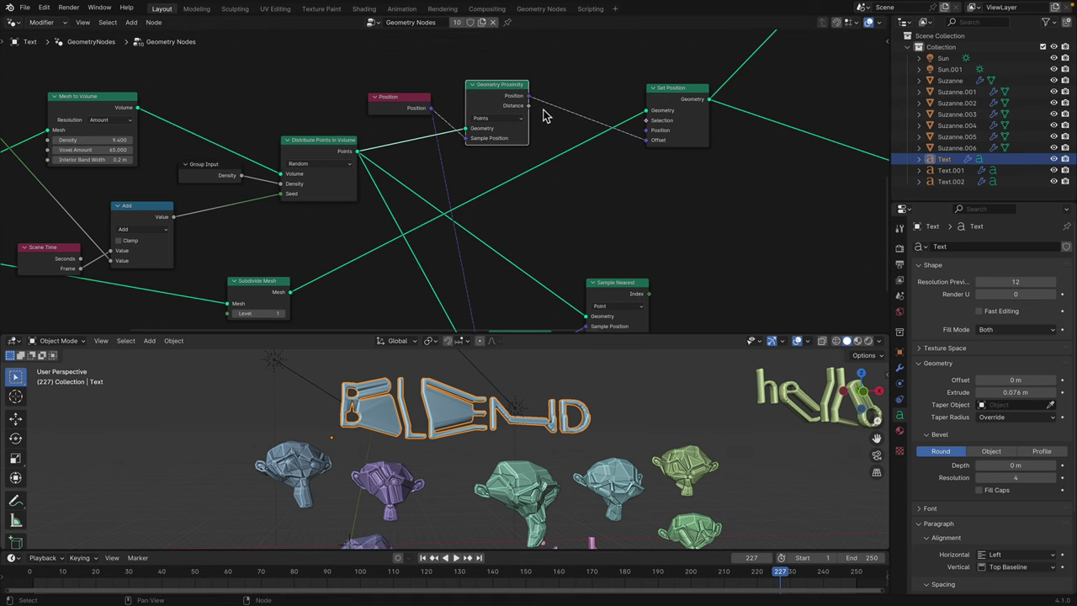
click(492, 121)
drag(507, 87, 510, 86)
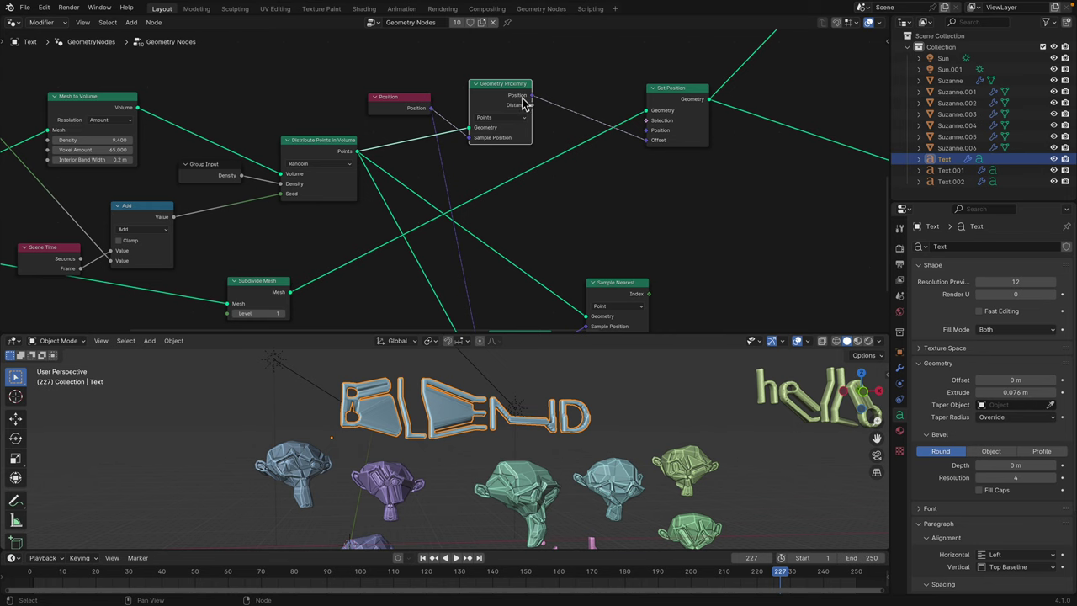
drag(662, 93, 659, 98)
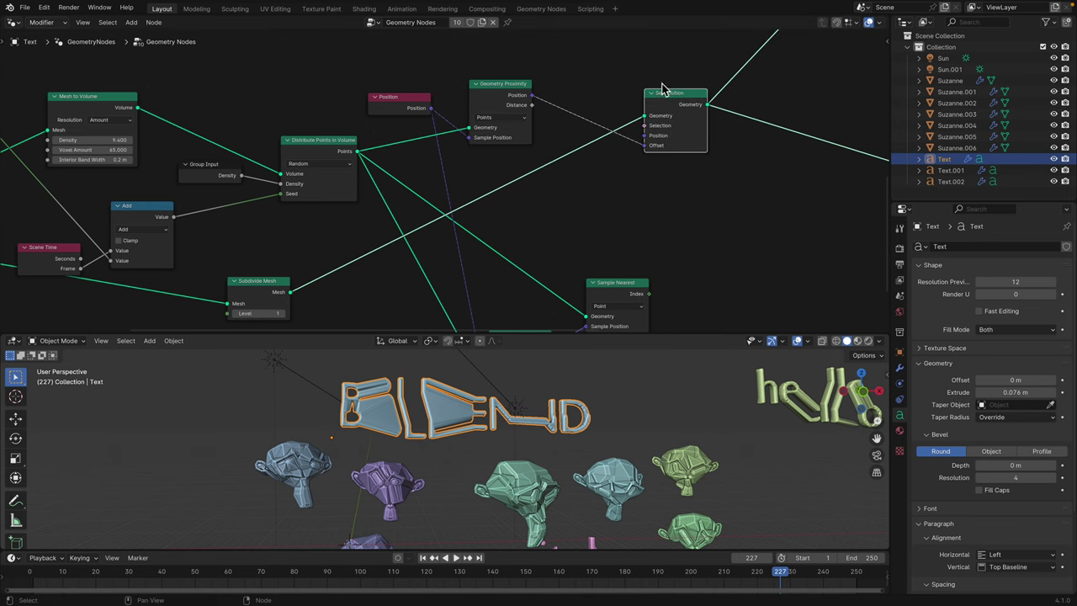
Step: Reposition the Group Input node that feeds both Mesh to Volume and Subdivide Mesh, and select the Subdivide Mesh node
scroll(635, 169, down, 2)
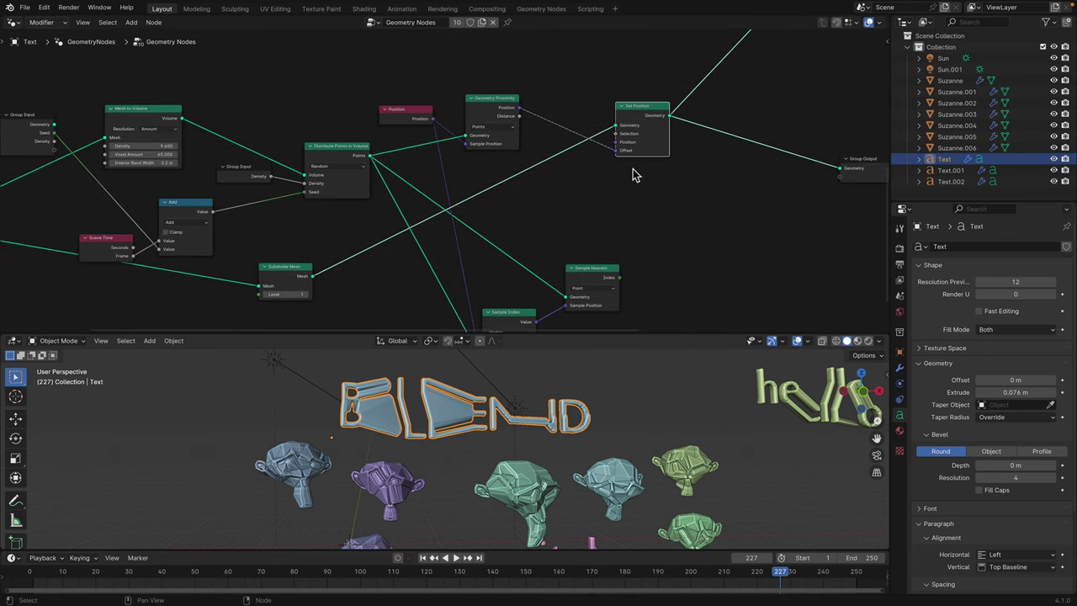
middle_drag(490, 234, 545, 188)
drag(346, 225, 348, 224)
middle_drag(173, 240, 407, 211)
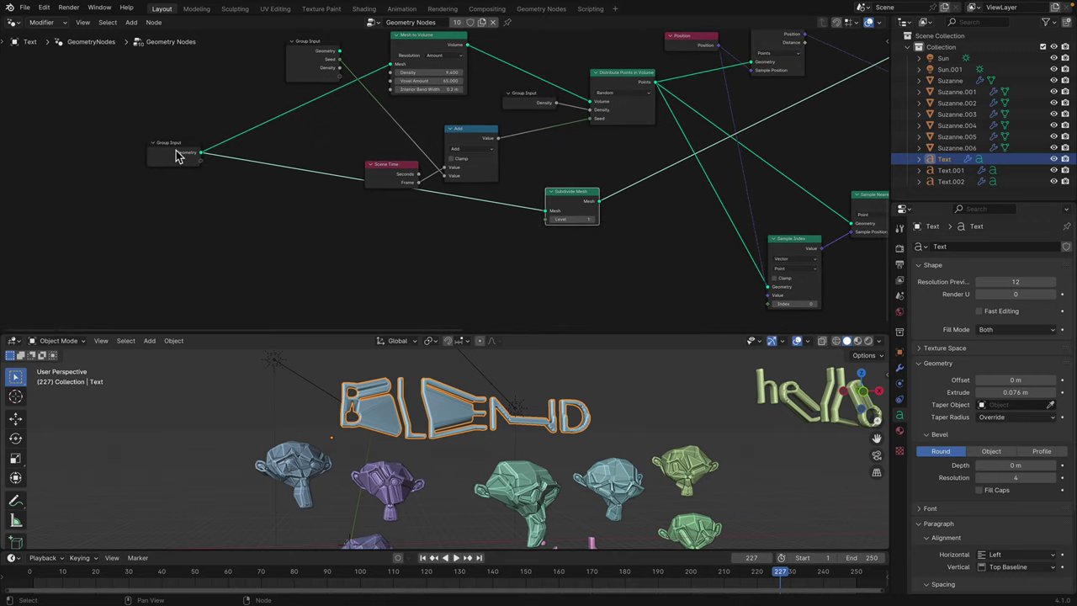
drag(176, 154, 169, 181)
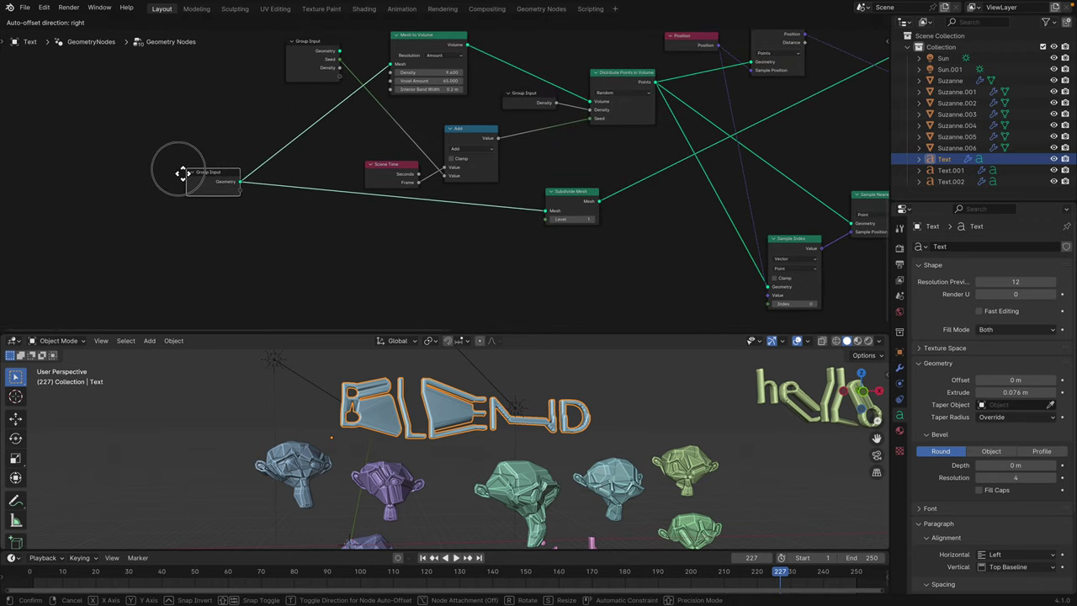
click(593, 219)
click(552, 220)
Step: Try Geometry Proximity's Position output on Set Position's Position input during playback, and reconnect it to Offset
middle_drag(603, 225, 528, 224)
scroll(542, 198, up, 1)
middle_drag(572, 173, 446, 228)
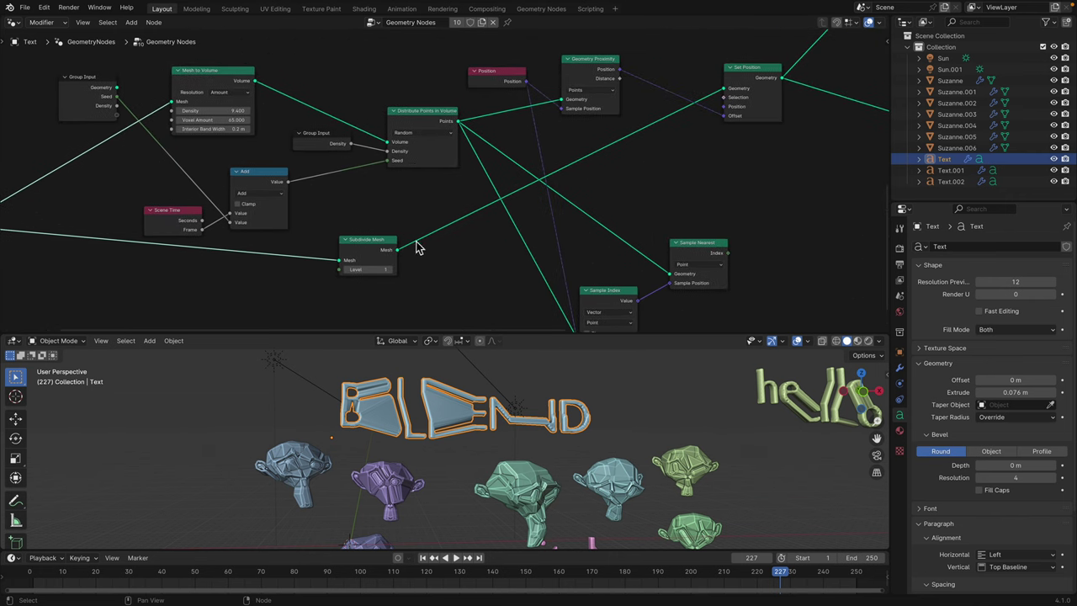
middle_drag(601, 157, 518, 184)
scroll(518, 184, up, 1)
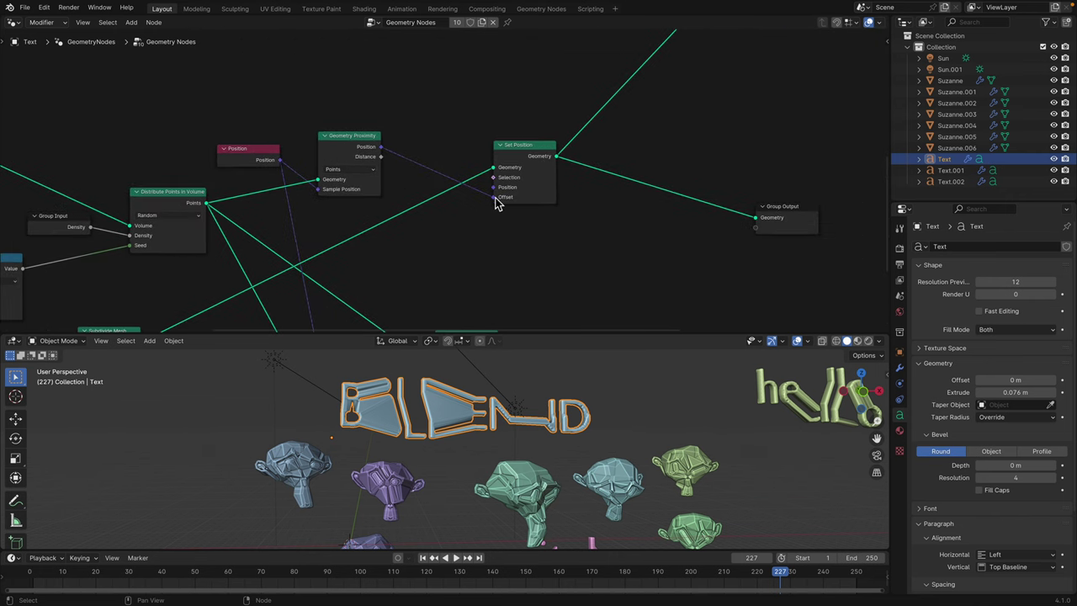
drag(497, 202, 493, 210)
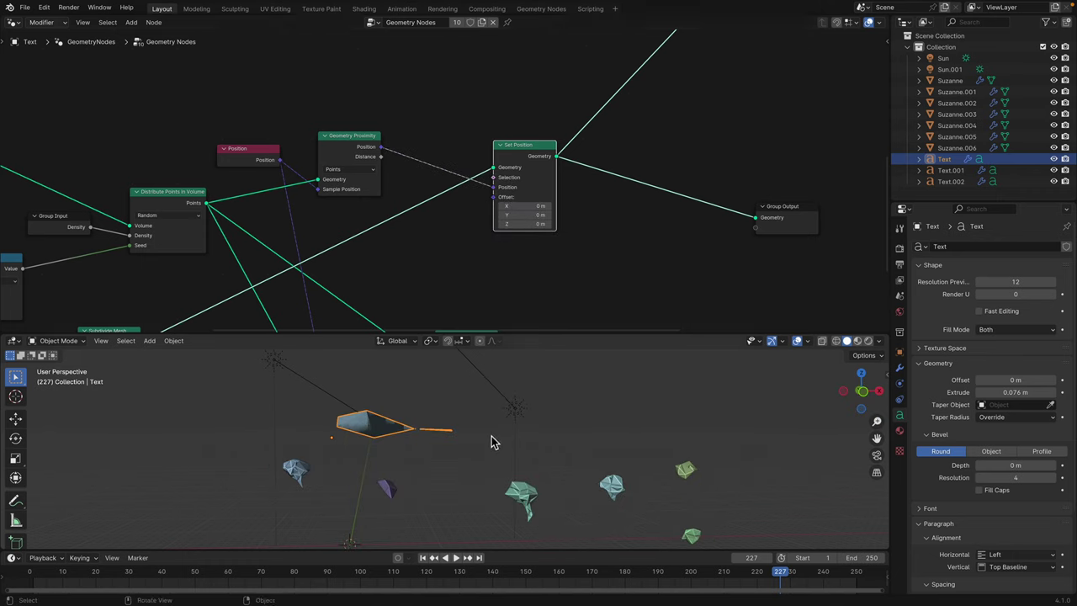
key(space)
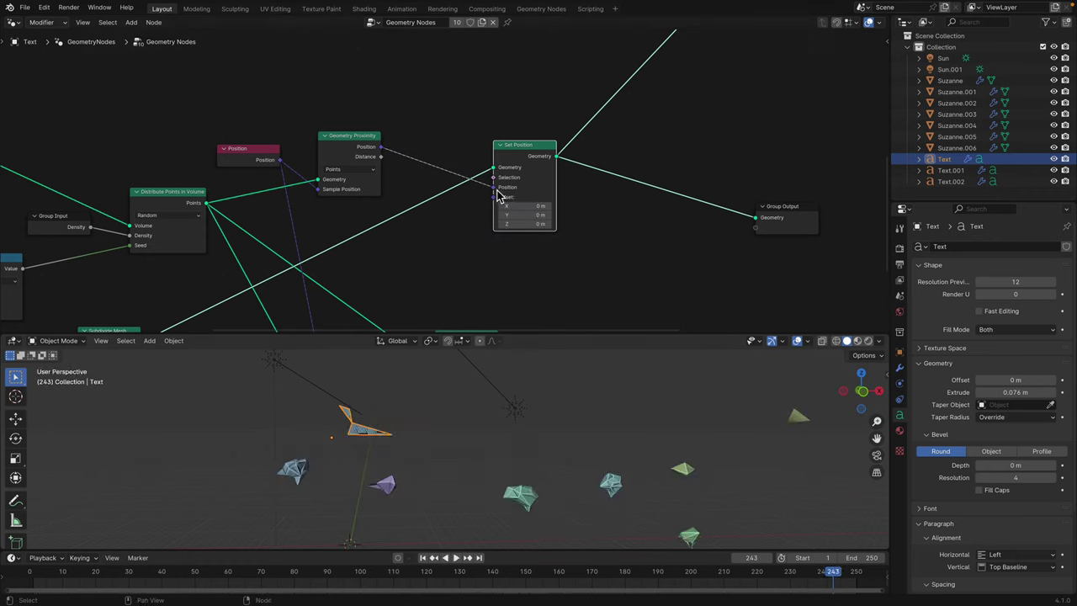
drag(499, 202, 500, 199)
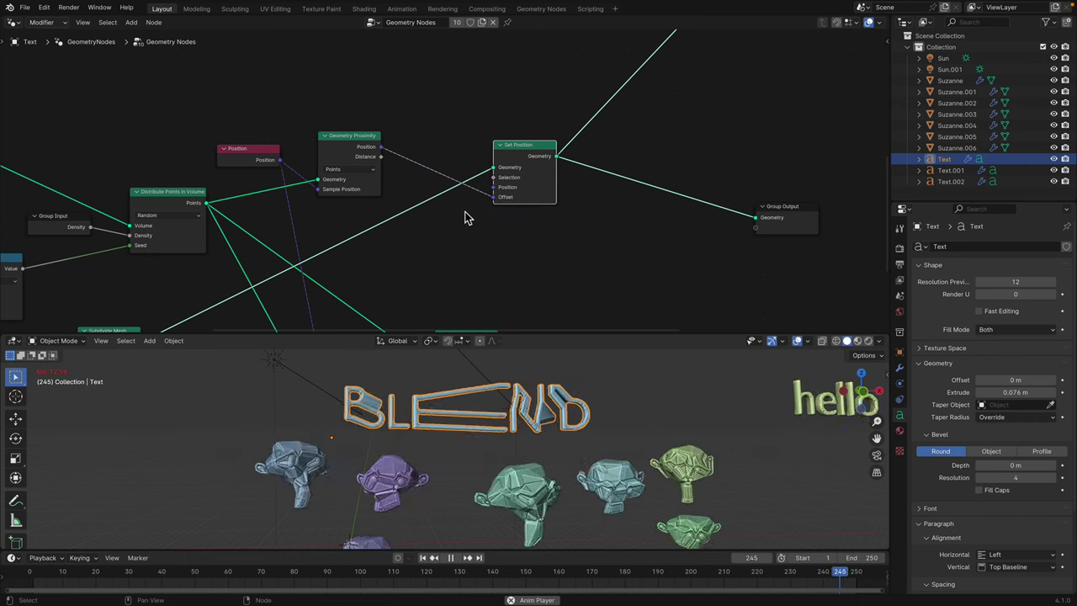
Step: Raise the Mesh to Volume node's Density to 67 and play the animation to preview the denser glitch
middle_drag(345, 231, 420, 215)
drag(312, 168, 416, 165)
key(space)
key(space)
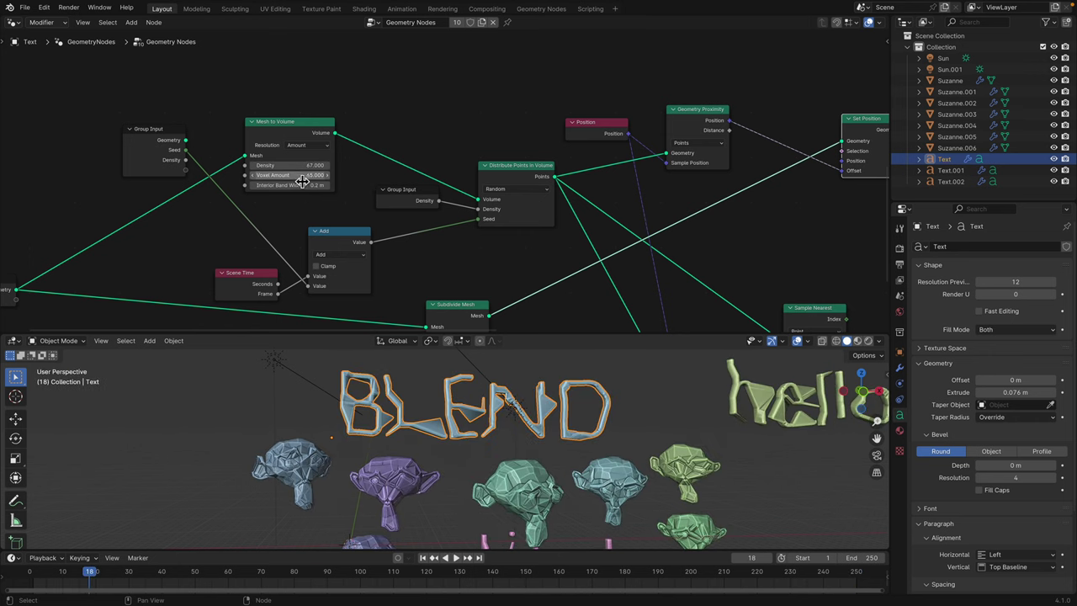
key(space)
key(Home)
key(space)
Step: Reposition the Sample Index and Sample Nearest nodes side by side below the main node chain
middle_drag(498, 243, 482, 188)
drag(479, 259, 450, 235)
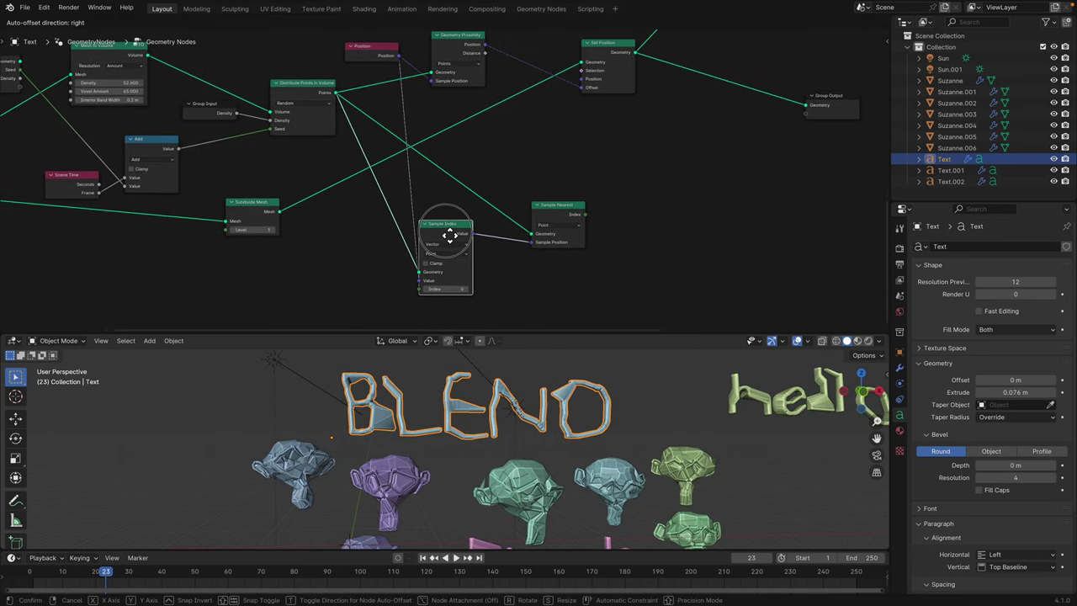
ctrl+middle_drag(449, 236, 438, 196)
drag(439, 207, 430, 200)
drag(547, 187, 510, 196)
scroll(517, 194, up, 1)
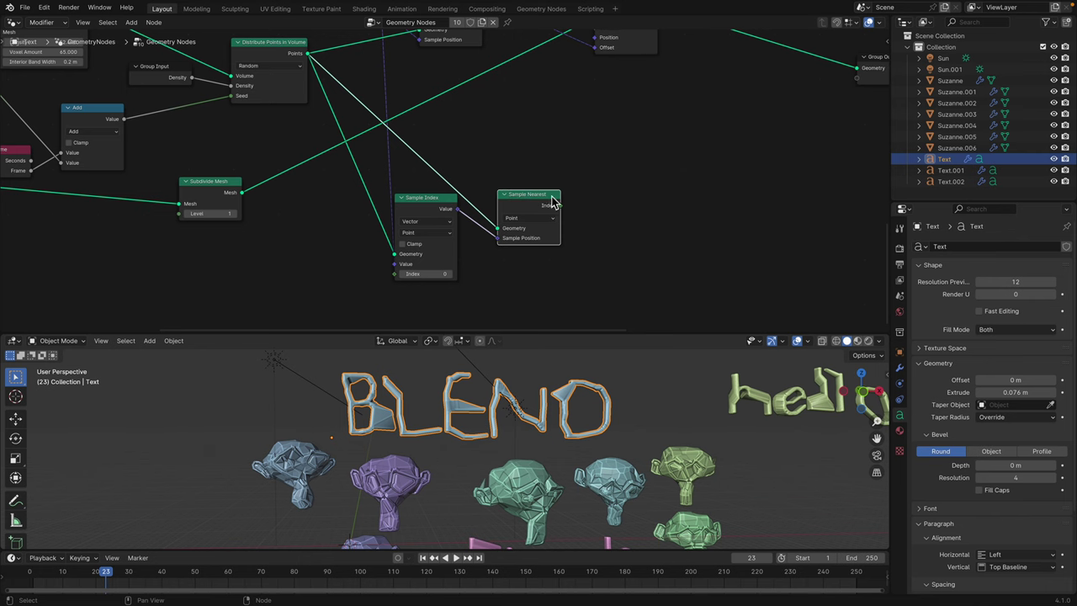
Step: Reposition the Group Output node in line with Set Position, below the Split to Instances branch
middle_drag(551, 191, 316, 295)
scroll(424, 226, down, 1)
middle_drag(449, 187, 329, 298)
drag(562, 295, 530, 244)
scroll(530, 244, down, 3)
middle_drag(530, 243, 452, 253)
drag(424, 252, 464, 247)
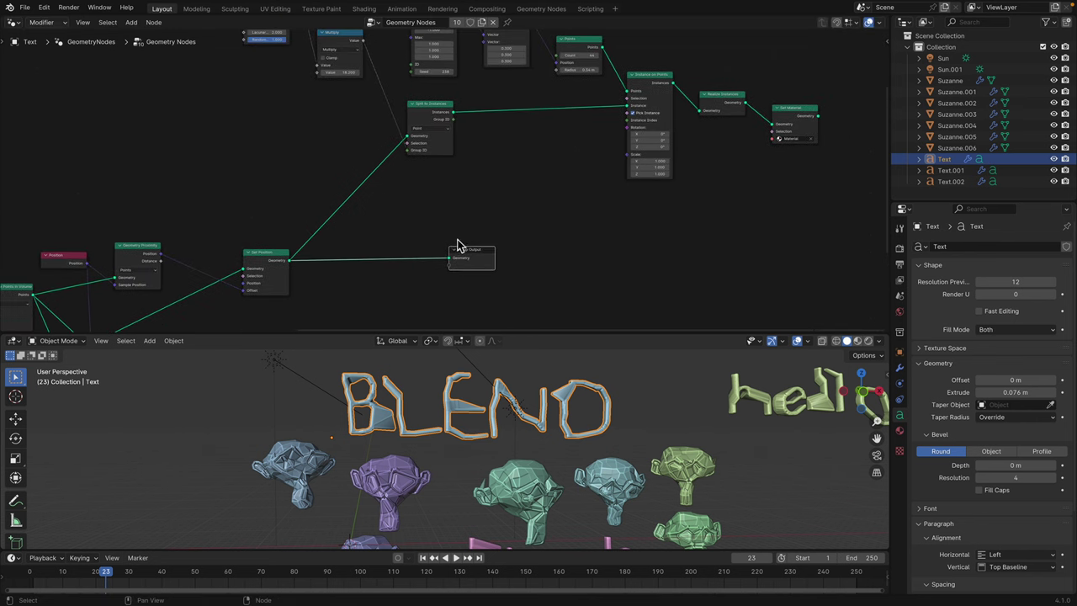
Step: Enlarge the 3D viewport and play the animation to view all the glitching text and monkey heads together
drag(475, 333, 476, 275)
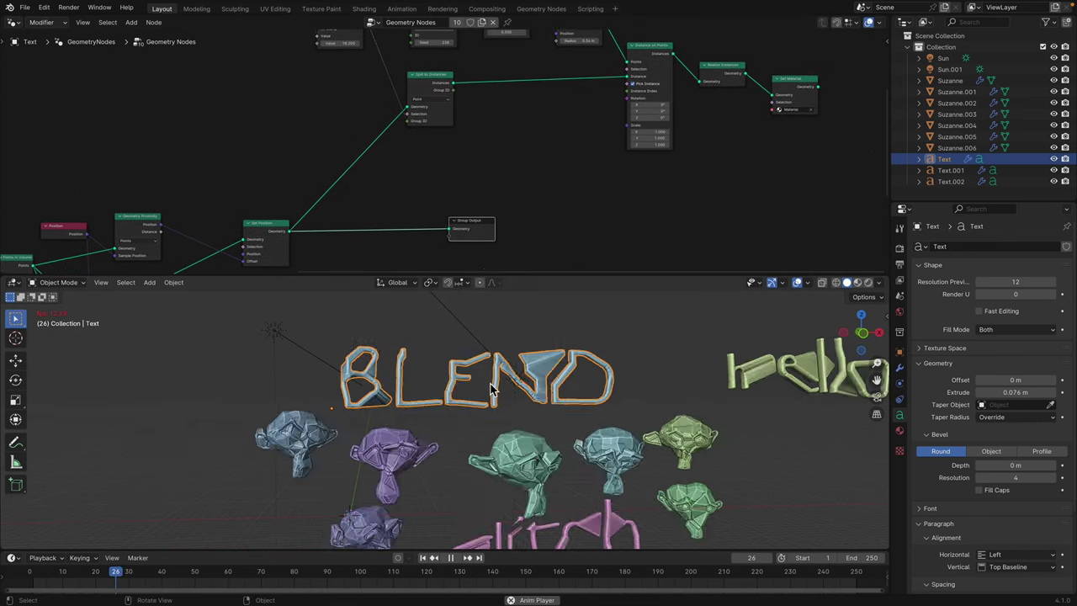
scroll(503, 399, down, 3)
key(space)
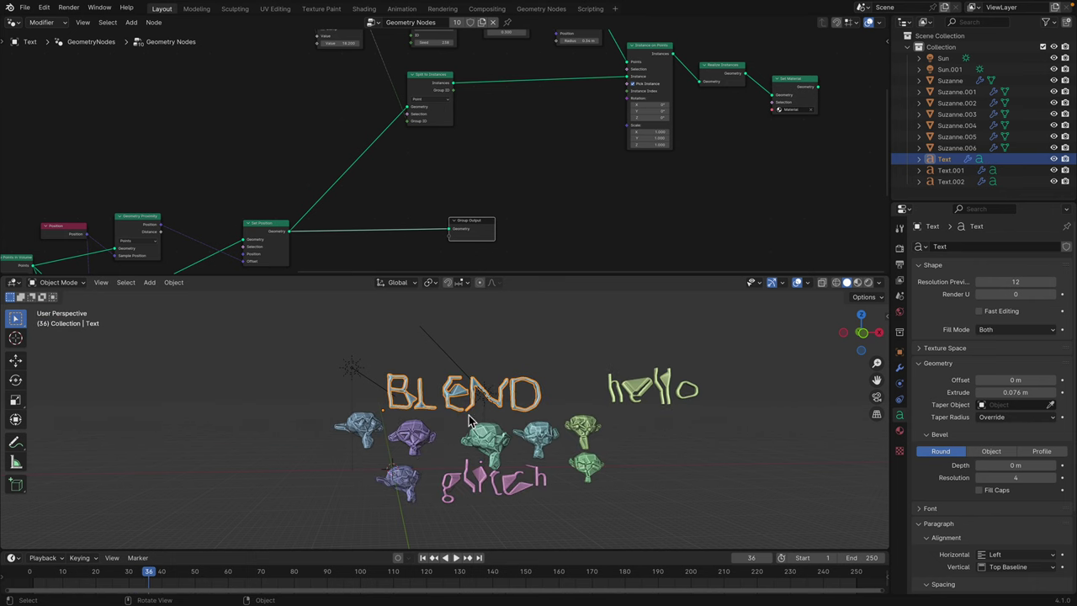
middle_drag(481, 428, 290, 383)
scroll(493, 430, up, 2)
scroll(290, 387, up, 2)
middle_drag(294, 404, 326, 417)
Step: Select the lower green monkey head, set its Geometry Nodes Seed to 572 and Density to 5.760, and preview the animation
click(156, 374)
click(255, 404)
click(386, 408)
click(485, 406)
click(559, 401)
click(589, 446)
click(901, 369)
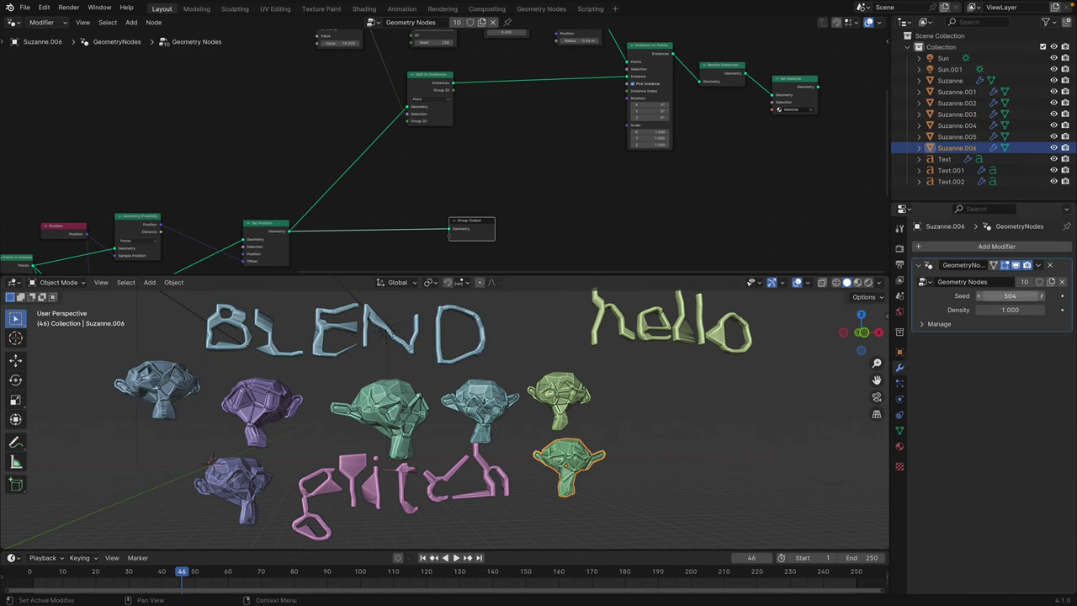
drag(1010, 296, 1003, 311)
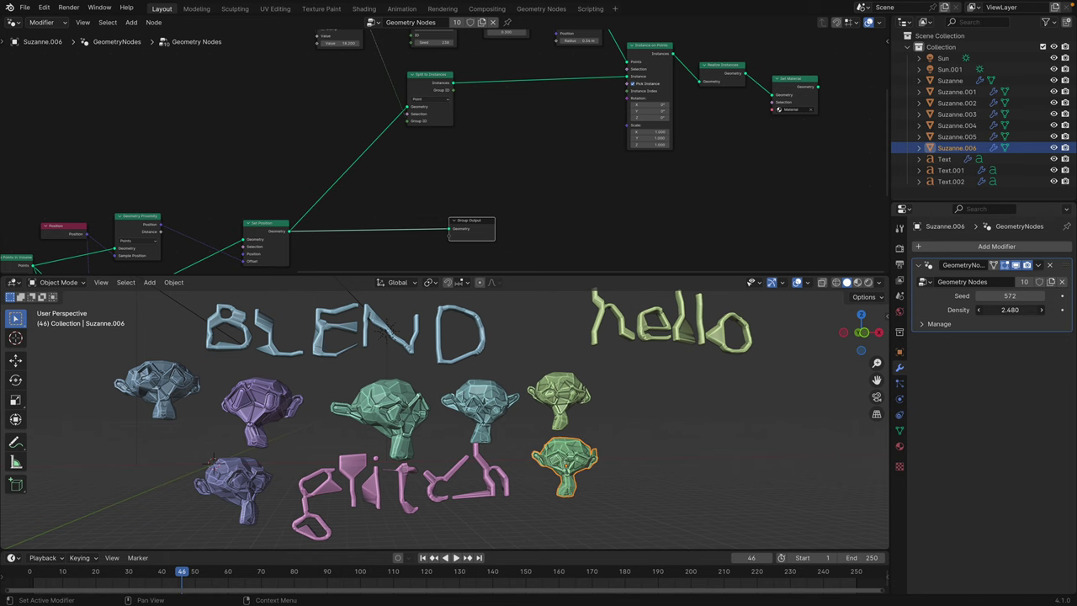
mouse_move(1010, 310)
mouse_down()
mouse_move(986, 310)
mouse_move(1018, 310)
mouse_up()
middle_drag(697, 425, 664, 430)
key(space)
key(space)
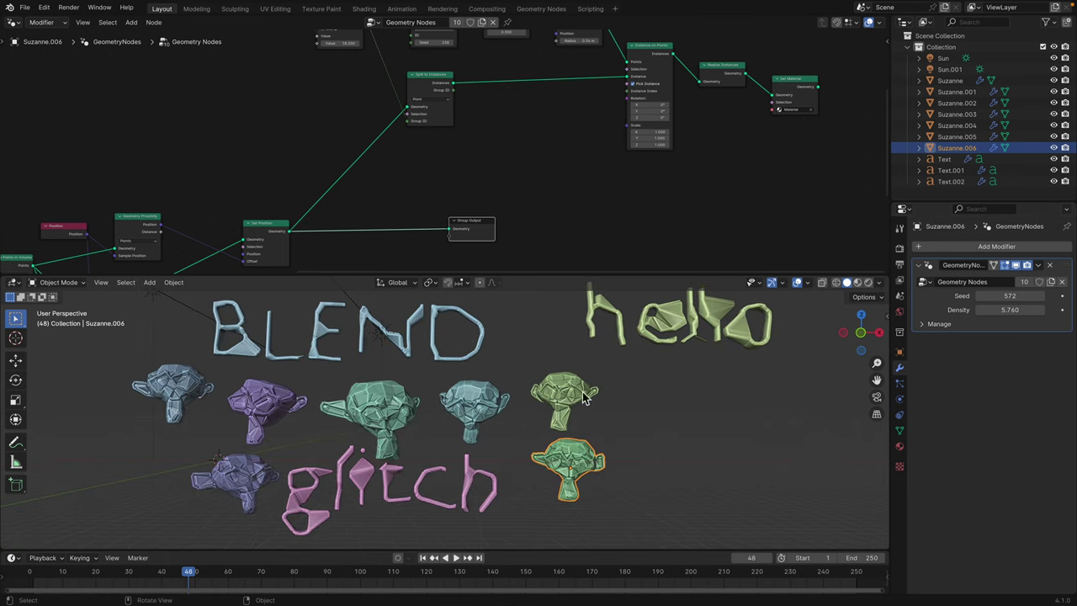
Step: Set the upper yellow-green monkey head's Density to 0.260, preview the animation, and save the file
click(581, 396)
drag(1010, 309, 1005, 310)
key(space)
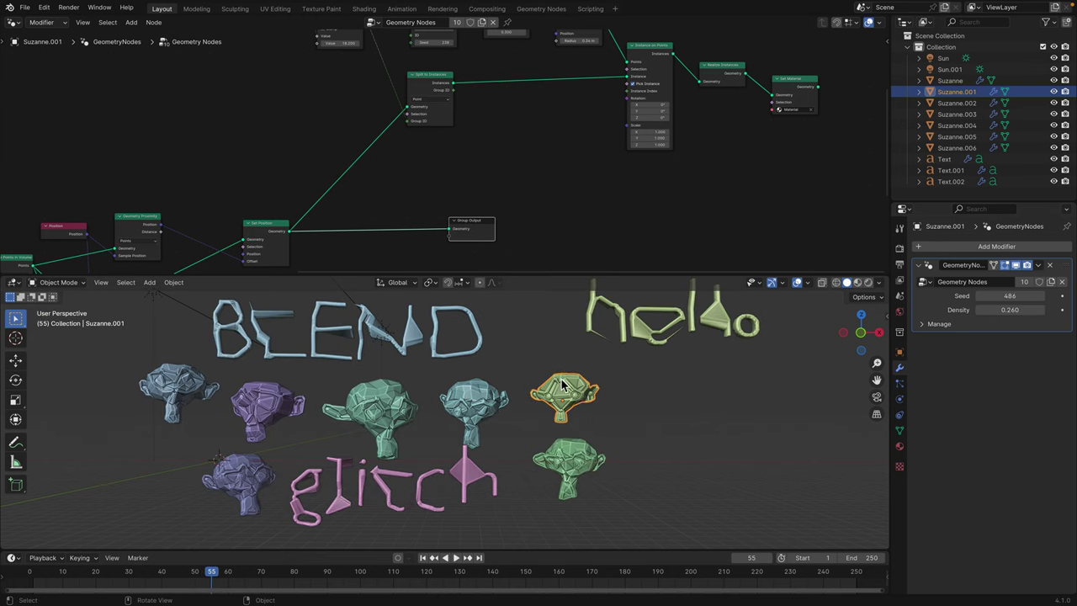
shift+middle_drag(578, 392, 638, 418)
key(ctrl+s)
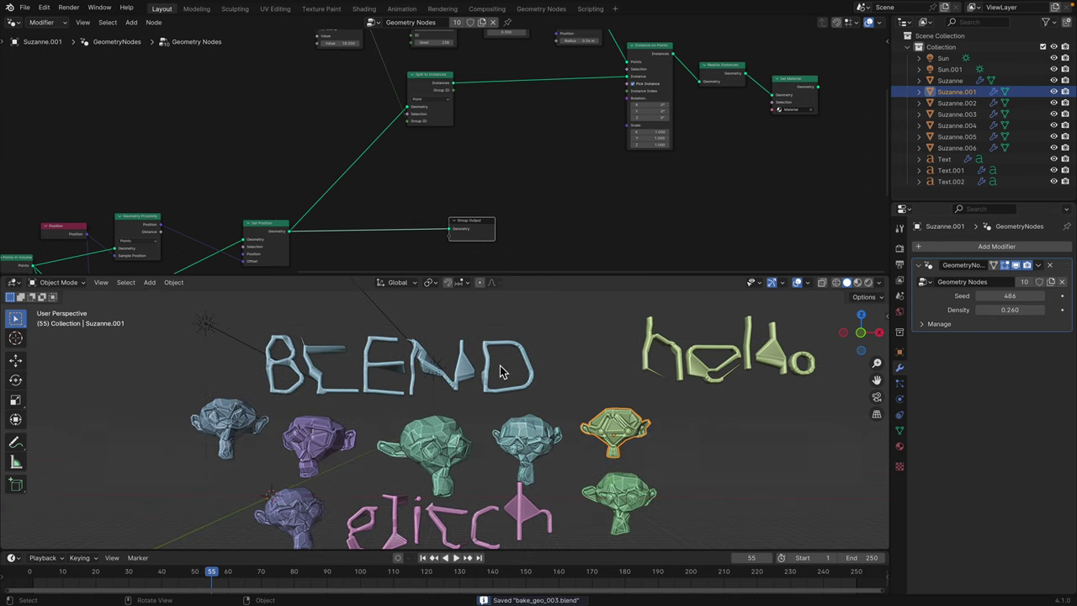
Step: Select the BLEND text and enlarge the node editor around the Voronoi Texture and Split to Instances branch
click(495, 370)
drag(547, 277, 551, 359)
scroll(451, 251, up, 3)
middle_drag(453, 250, 376, 293)
scroll(408, 298, up, 2)
drag(531, 361, 519, 370)
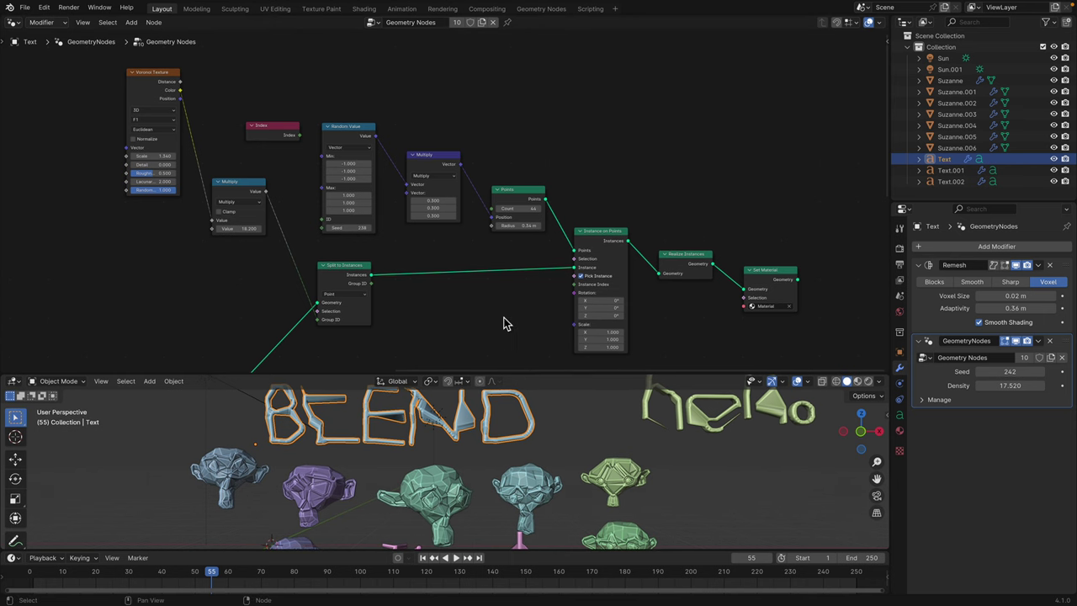
Step: Adjust the placement of the Split to Instances, Multiply and Voronoi Texture nodes
scroll(396, 244, up, 2)
middle_drag(396, 244, 494, 163)
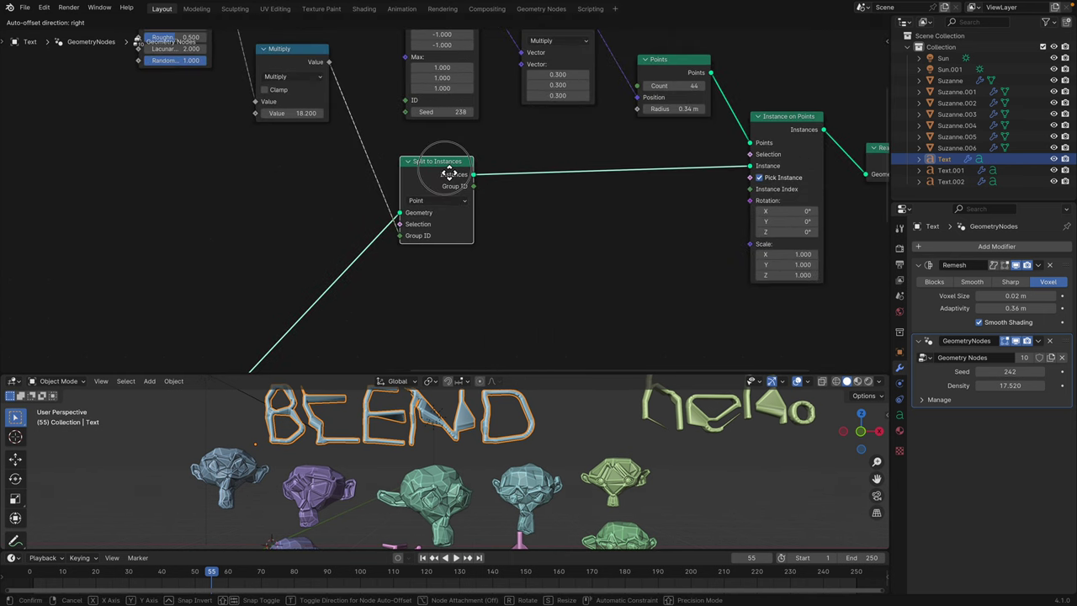
middle_drag(296, 34, 356, 163)
drag(353, 183, 356, 191)
middle_drag(259, 59, 273, 121)
drag(253, 116, 242, 236)
middle_drag(242, 236, 242, 141)
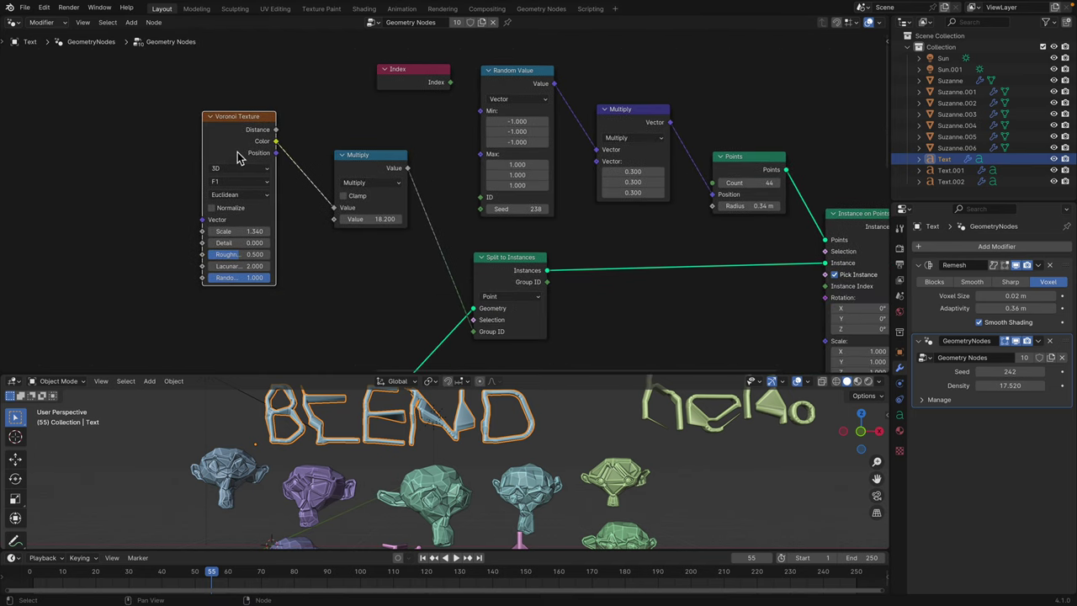
Step: Move the Multiply node closer to Voronoi Texture and set its multiplier Value to 40.200
drag(249, 126, 245, 146)
drag(354, 174, 340, 185)
middle_drag(340, 185, 332, 162)
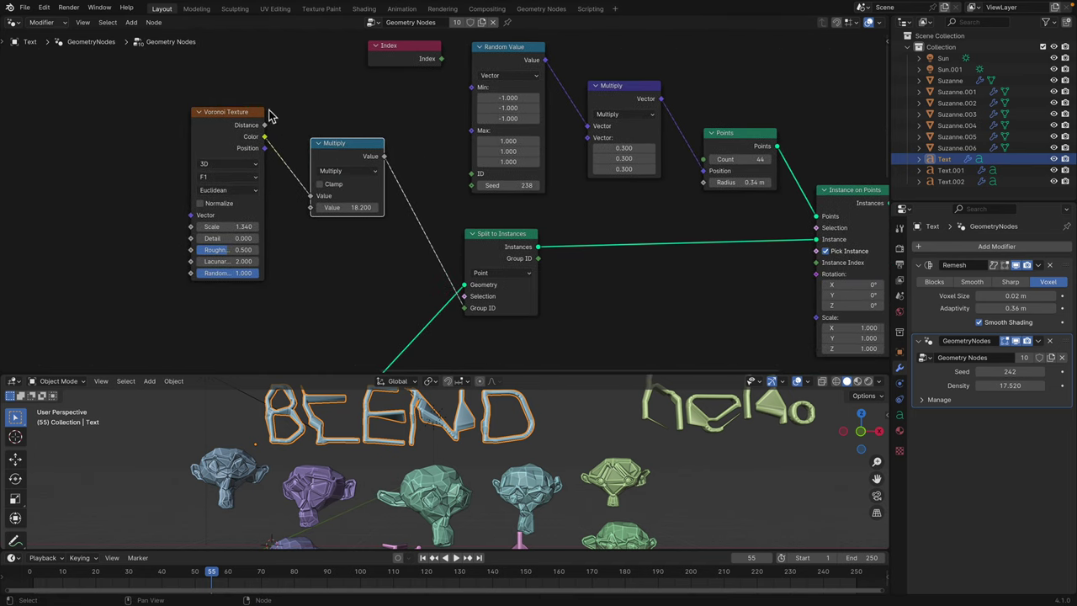
drag(345, 148, 335, 150)
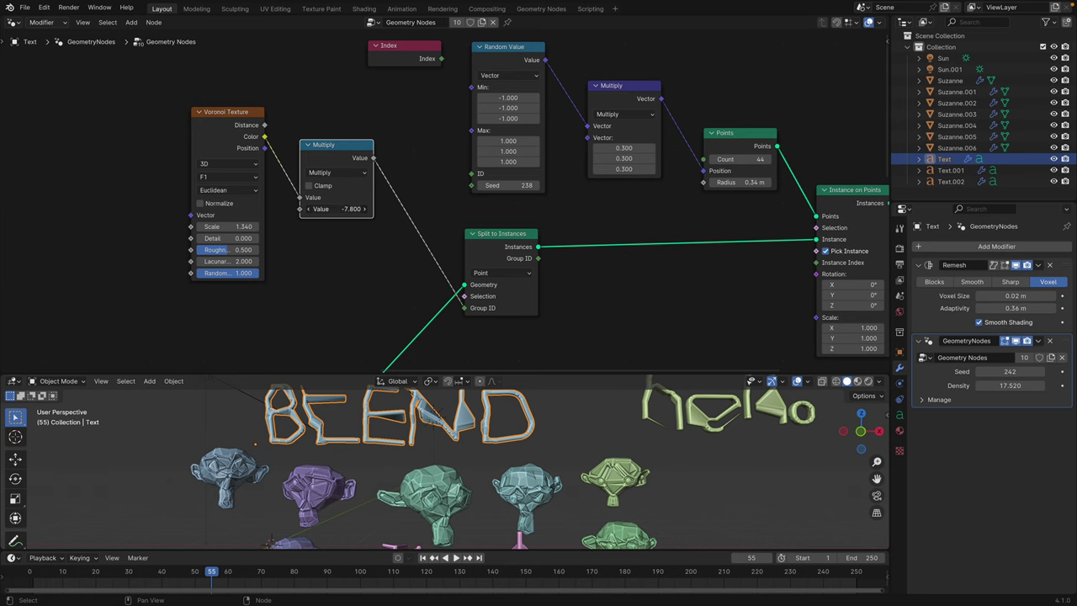
Step: Move the Group Output node beside Set Material and connect Set Material's Geometry output to it
scroll(445, 237, down, 3)
middle_drag(445, 238, 350, 155)
scroll(538, 293, down, 3)
middle_drag(539, 293, 346, 219)
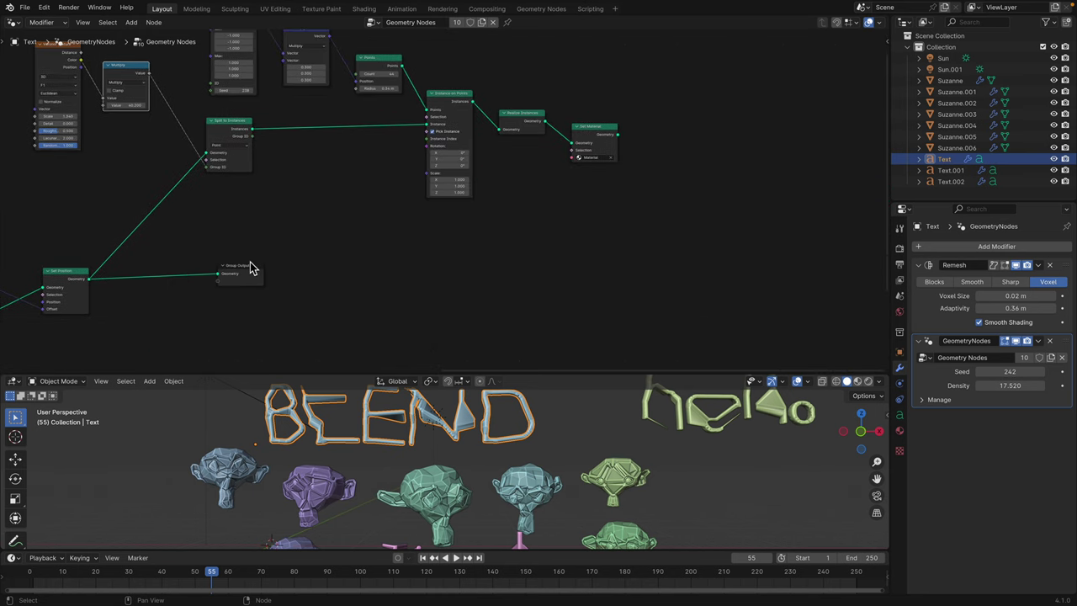
drag(250, 267, 699, 147)
drag(617, 134, 709, 149)
scroll(589, 126, up, 1)
Step: Toggle muting of the Realize Instances node to compare the effect, and save the file
click(538, 108)
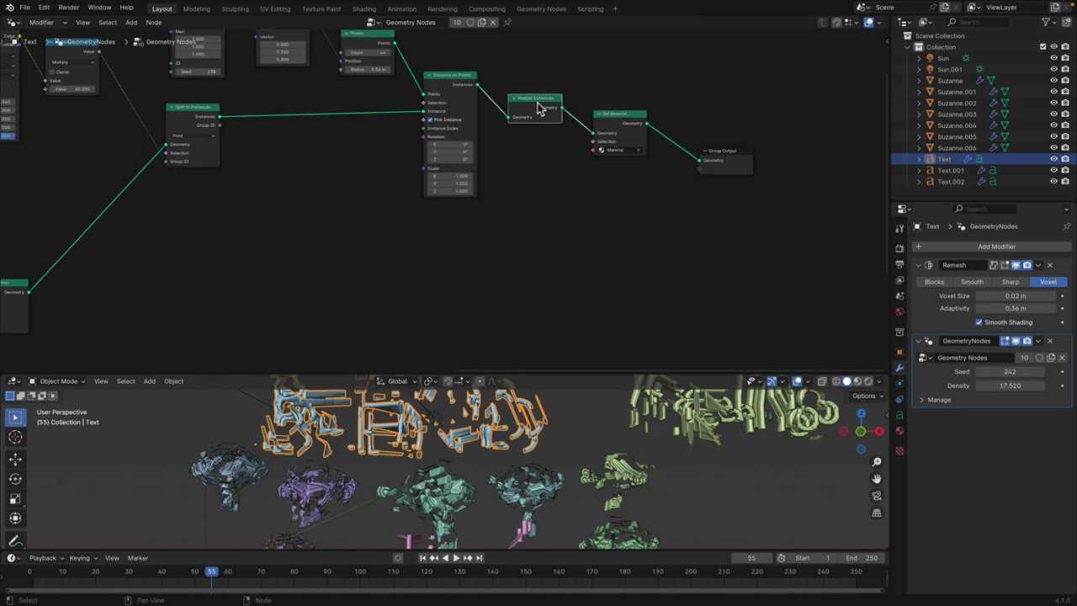
key(m)
key(m)
key(m)
scroll(496, 261, down, 1)
middle_drag(497, 236, 585, 290)
key(ctrl+s)
Step: Set the Voronoi Texture's Scale to 2.940 and give the 3D viewport more height
middle_drag(336, 168, 473, 215)
scroll(356, 193, up, 2)
drag(229, 131, 228, 135)
scroll(184, 202, up, 1)
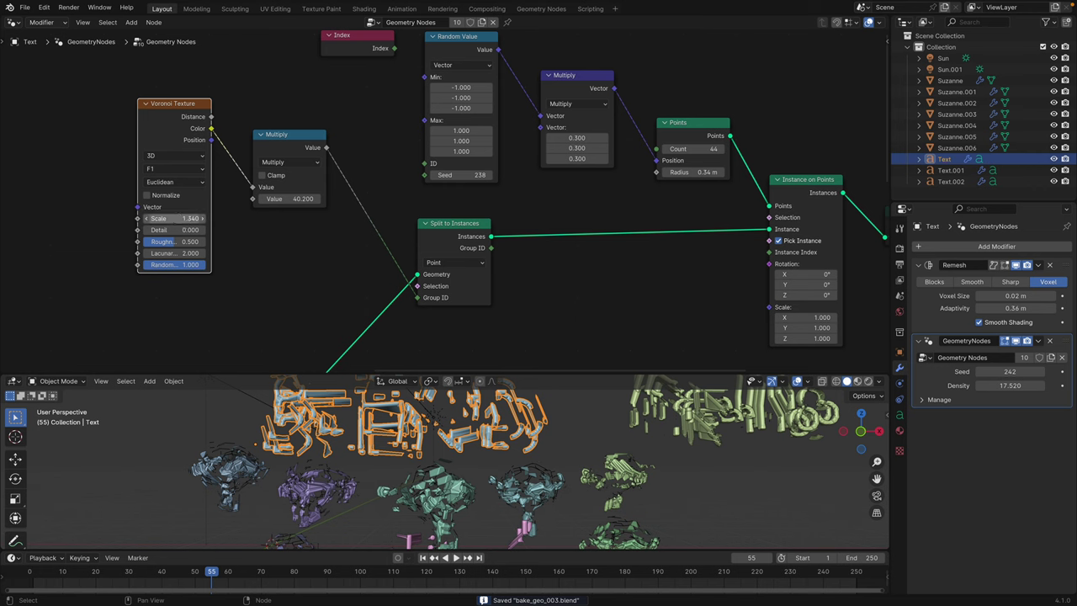
drag(175, 219, 219, 217)
drag(354, 380, 354, 352)
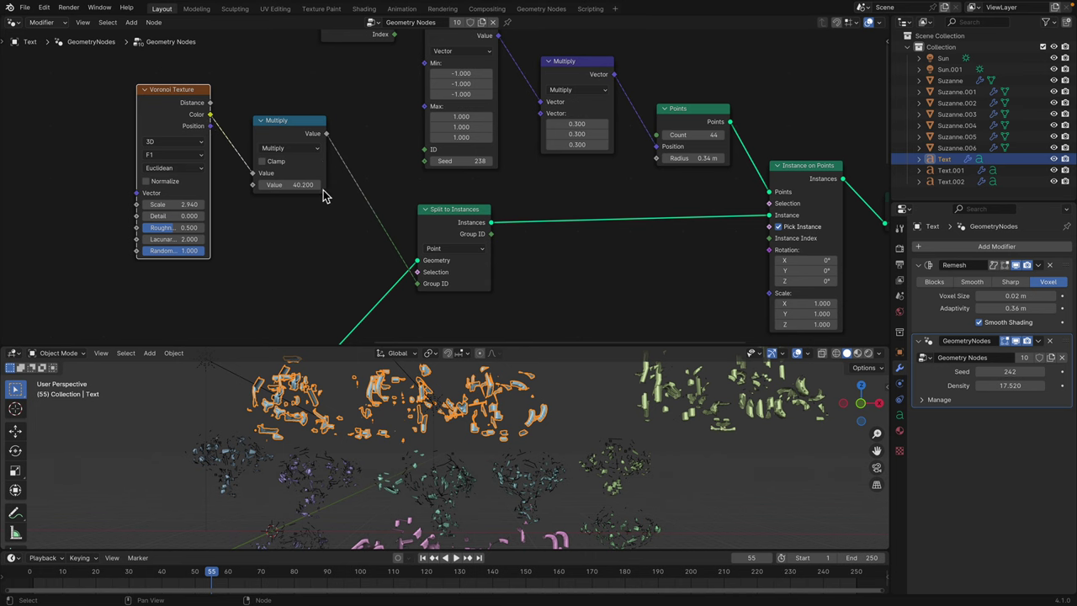
Step: Change the Split to Instances domain to Face, select the hello text, and preview the animation
click(438, 223)
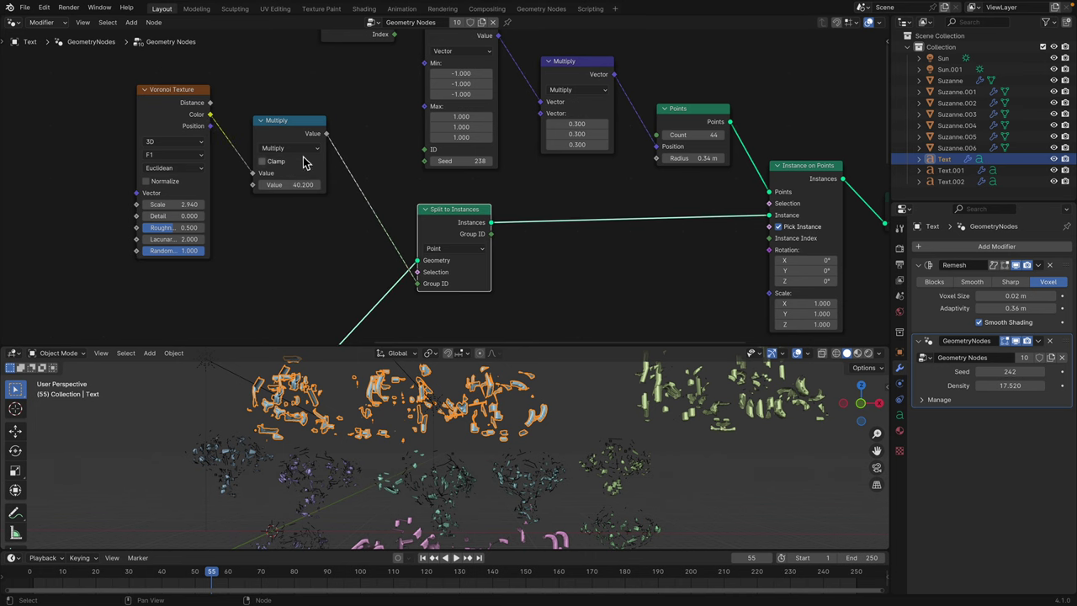
middle_drag(464, 231, 449, 221)
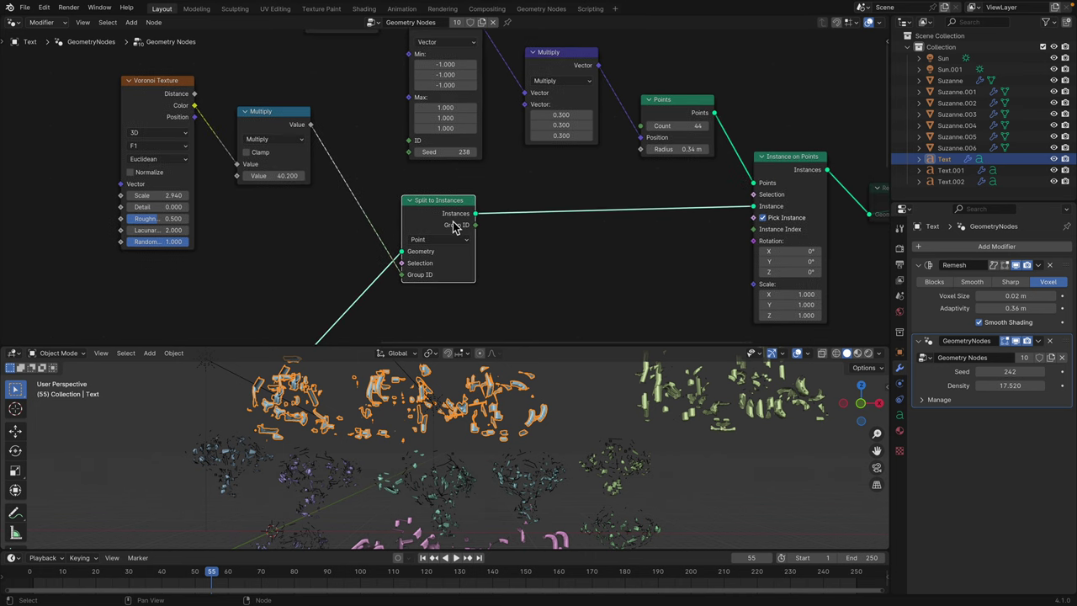
scroll(454, 227, down, 1)
scroll(459, 253, up, 1)
scroll(461, 240, up, 1)
click(444, 185)
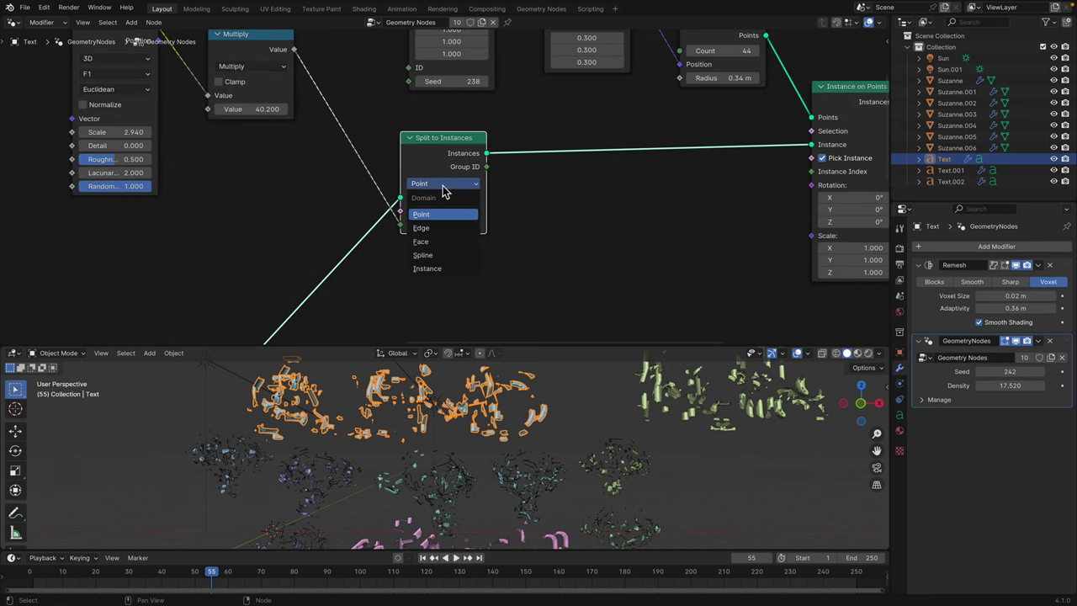
click(445, 242)
click(641, 380)
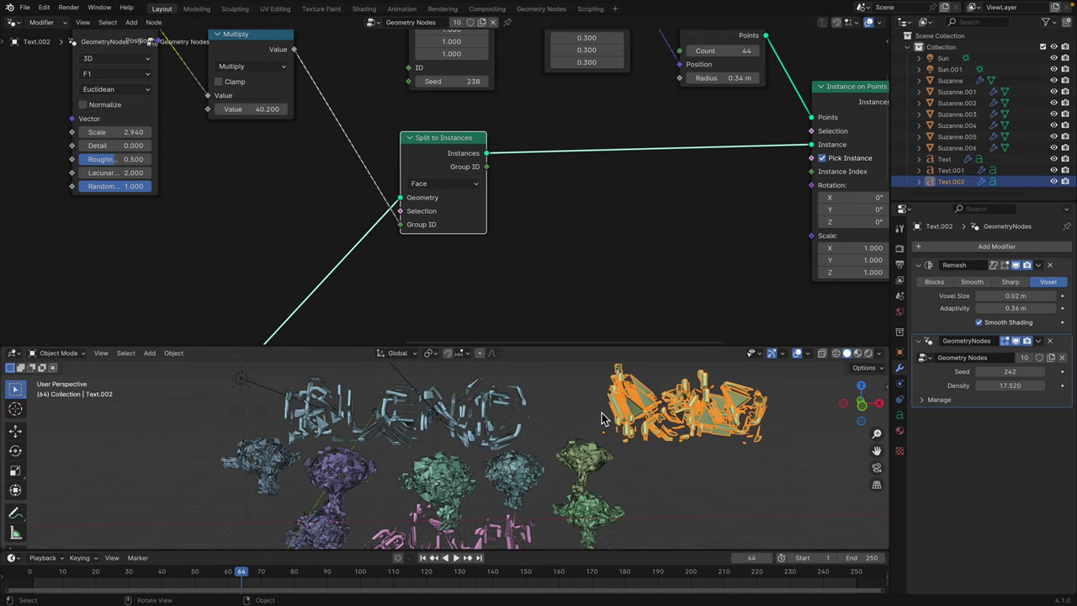
key(space)
Step: Set the Multiply node's Value to 36.2 and the Voronoi Texture's Scale to 9.400
middle_drag(326, 220, 335, 274)
scroll(334, 271, up, 1)
drag(267, 166, 336, 166)
text(36.2)
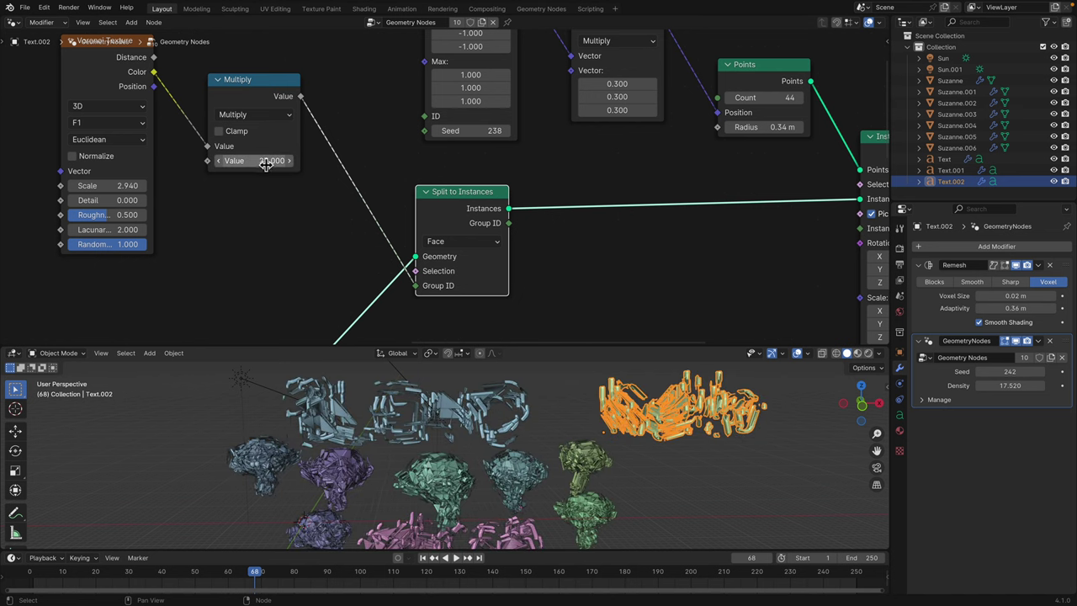
key(Return)
ctrl+scroll(271, 207, left, 5)
drag(218, 183, 268, 182)
text(1)
key(Return)
Step: Enlarge the 3D viewport over the node editor and play the animation to inspect the shattered text and heads
drag(481, 348, 480, 150)
scroll(528, 293, up, 2)
click(529, 293)
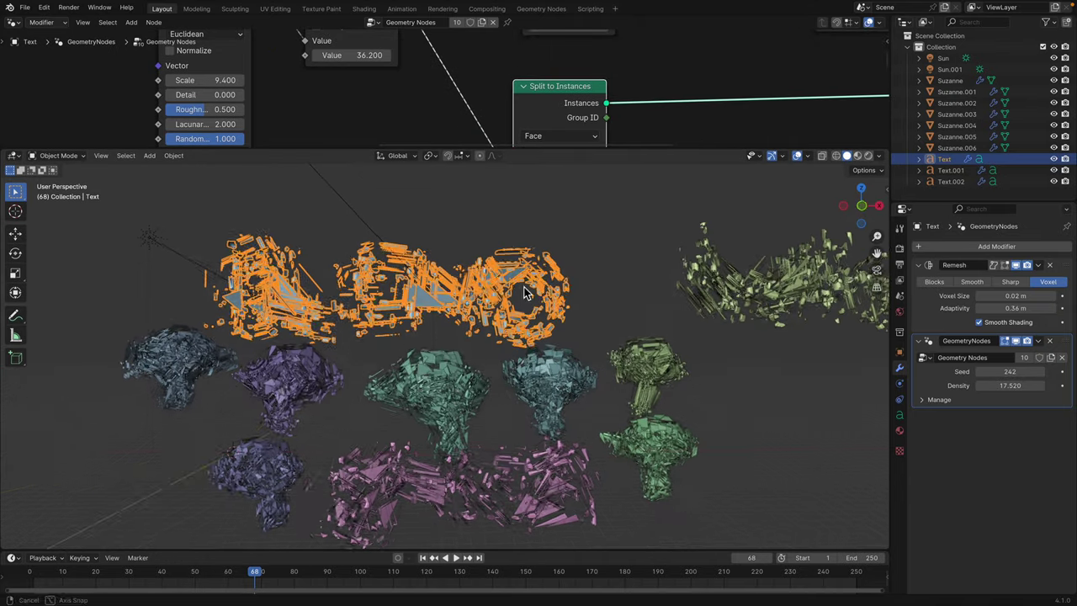
scroll(591, 290, up, 1)
click(591, 290)
key(space)
key(space)
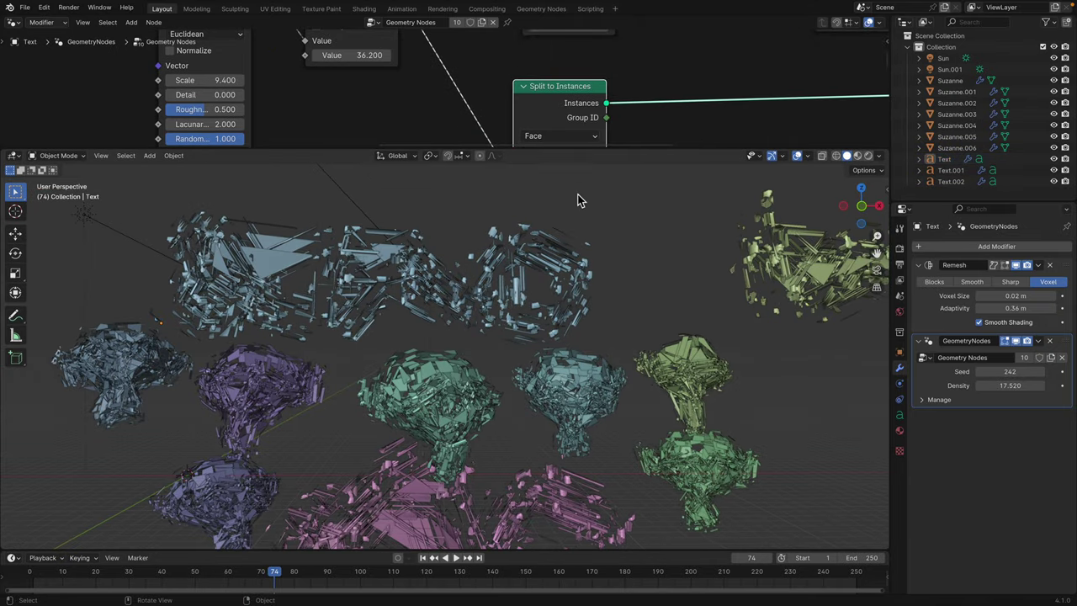
Step: Give the node editor more height, try the Point and Edge domains on Split to Instances, and return it to Face
drag(575, 153, 577, 225)
click(579, 173)
click(570, 208)
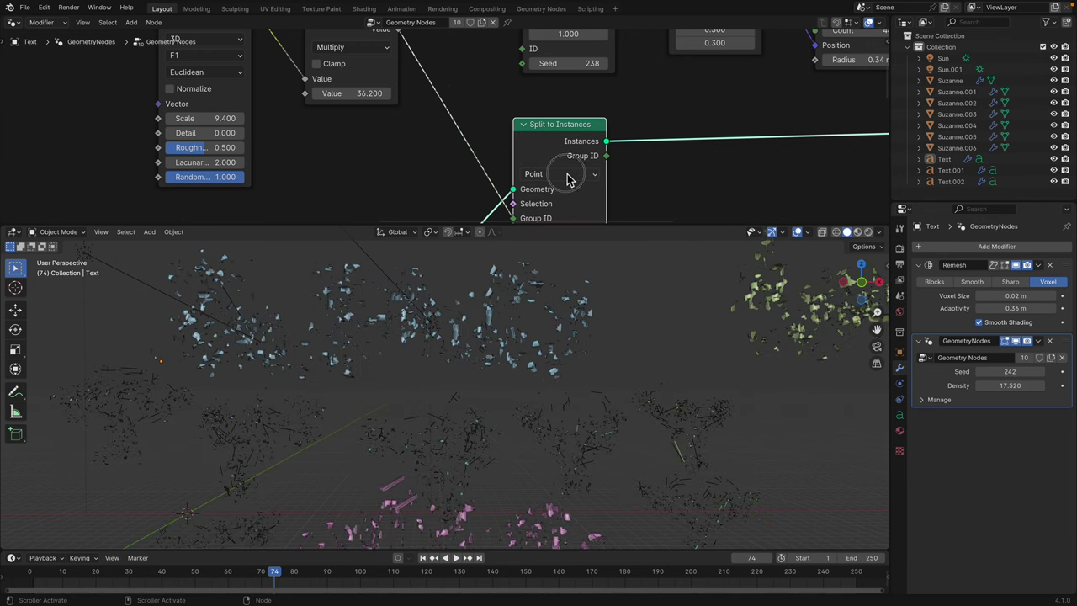
click(568, 179)
click(566, 222)
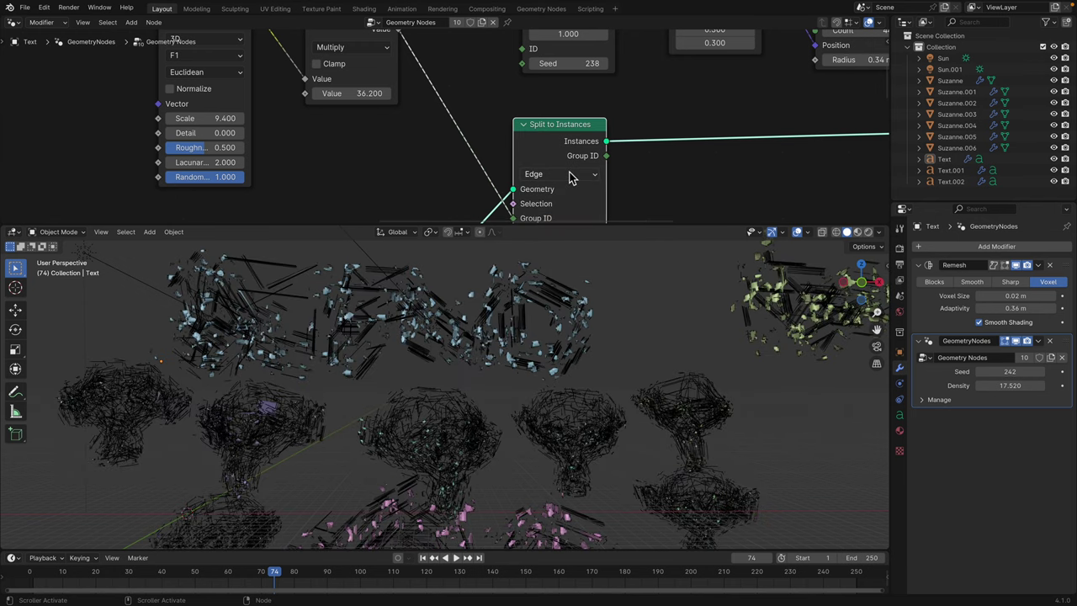
click(569, 175)
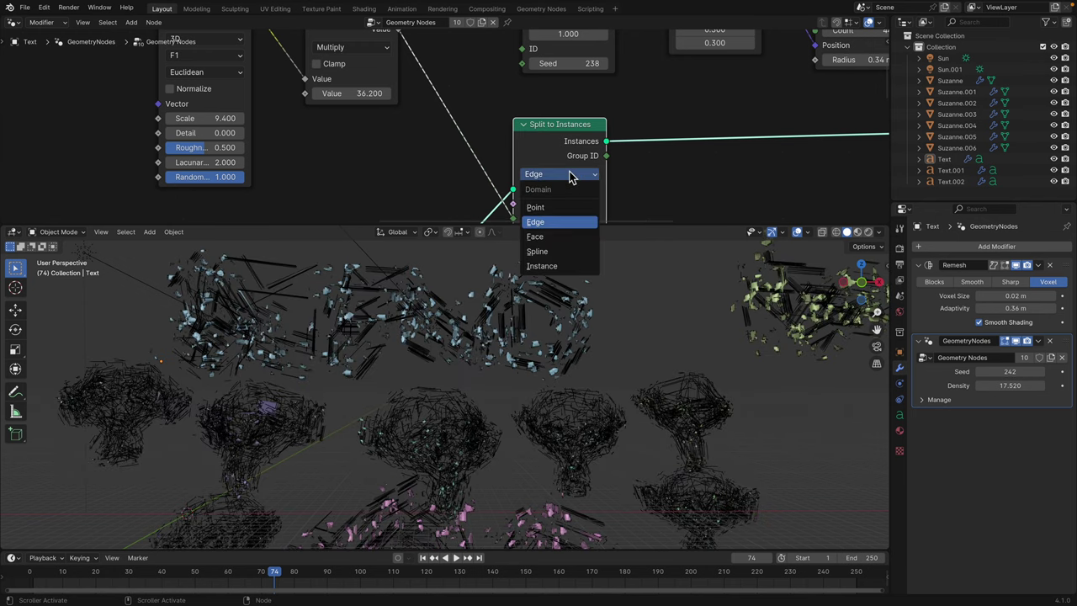
click(570, 238)
Step: Add a Noise Texture node beside the Voronoi Texture and set its dimensions to 4D
key(Home)
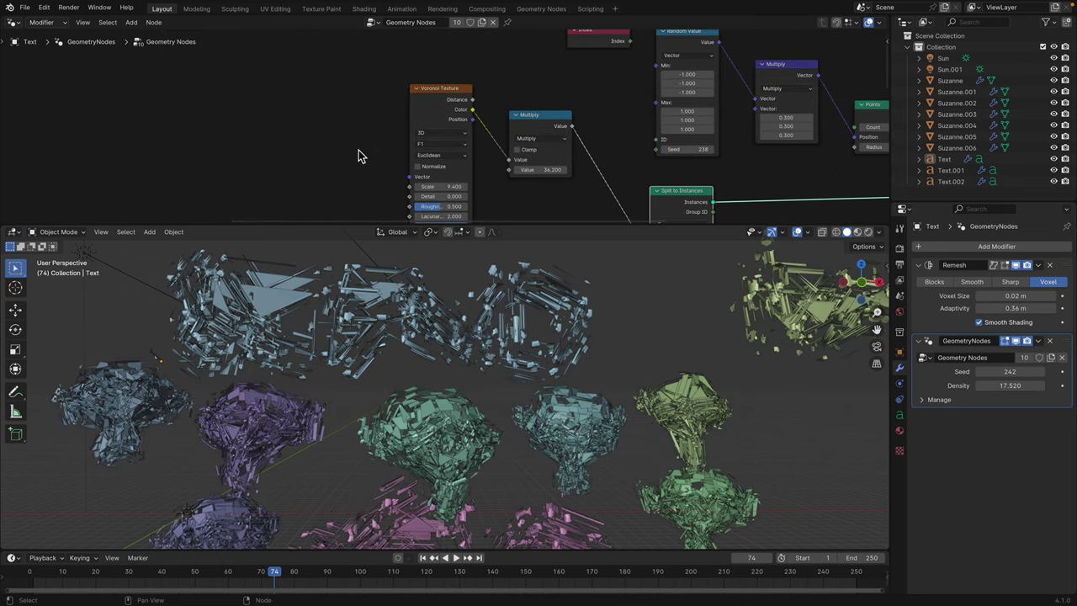
key(shift+a)
text(noise)
key(Return)
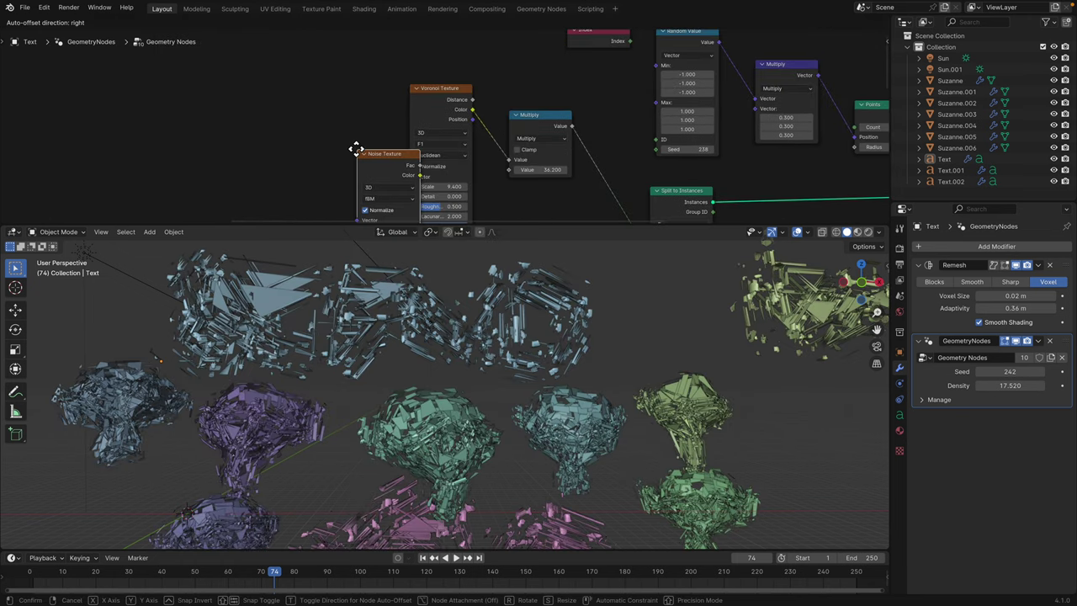
click(323, 70)
scroll(332, 84, up, 1)
click(330, 98)
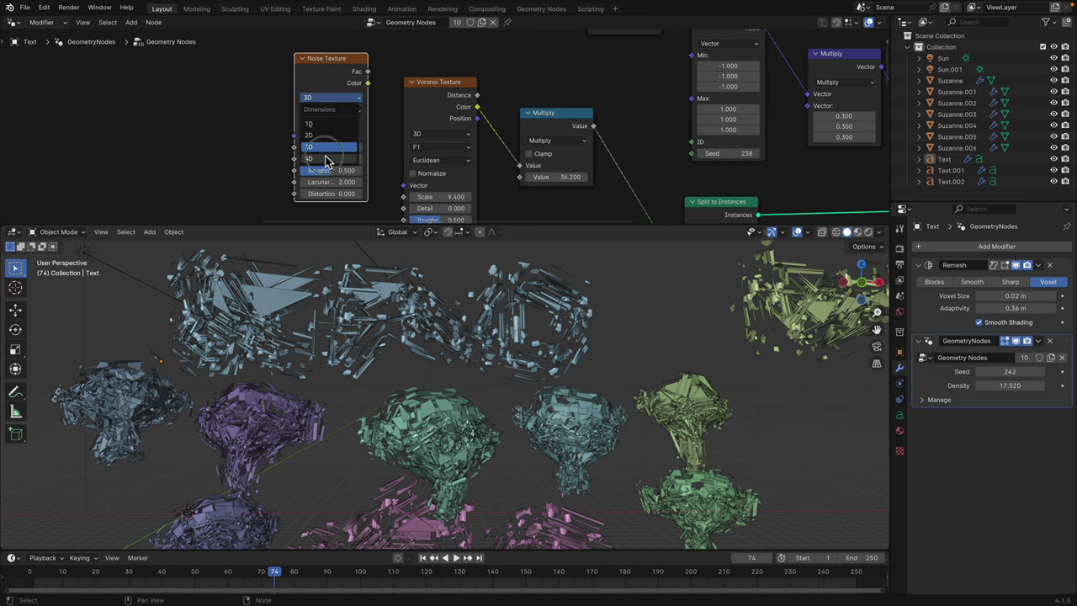
click(326, 158)
Step: Drive the Multiply node, with Value 45.800, from the Noise Texture's Color and set the noise Scale to 21.600
drag(367, 82, 603, 176)
scroll(540, 376, down, 3)
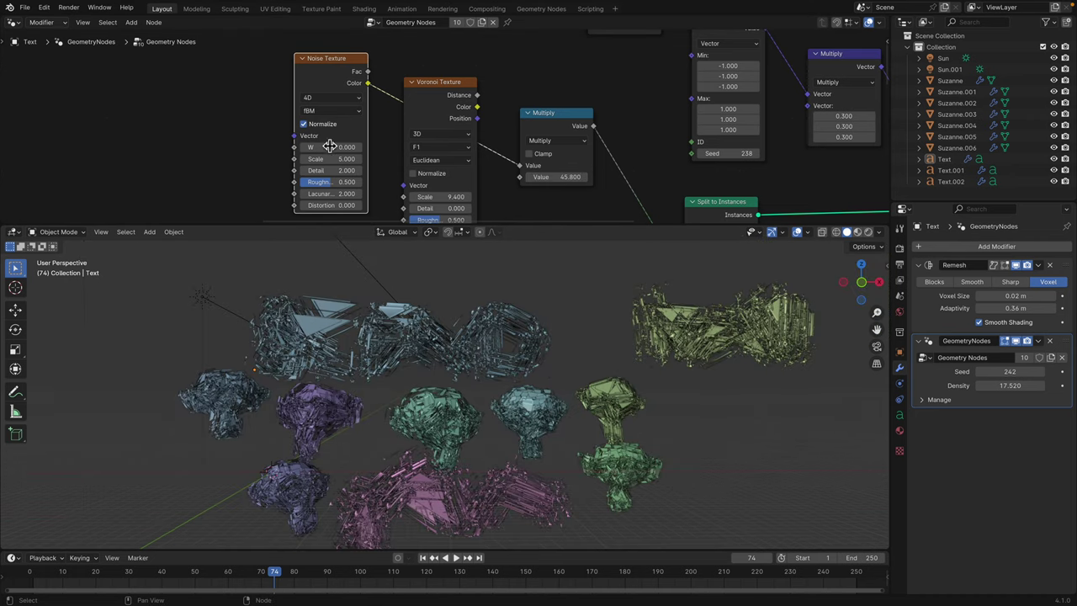
drag(316, 159, 404, 159)
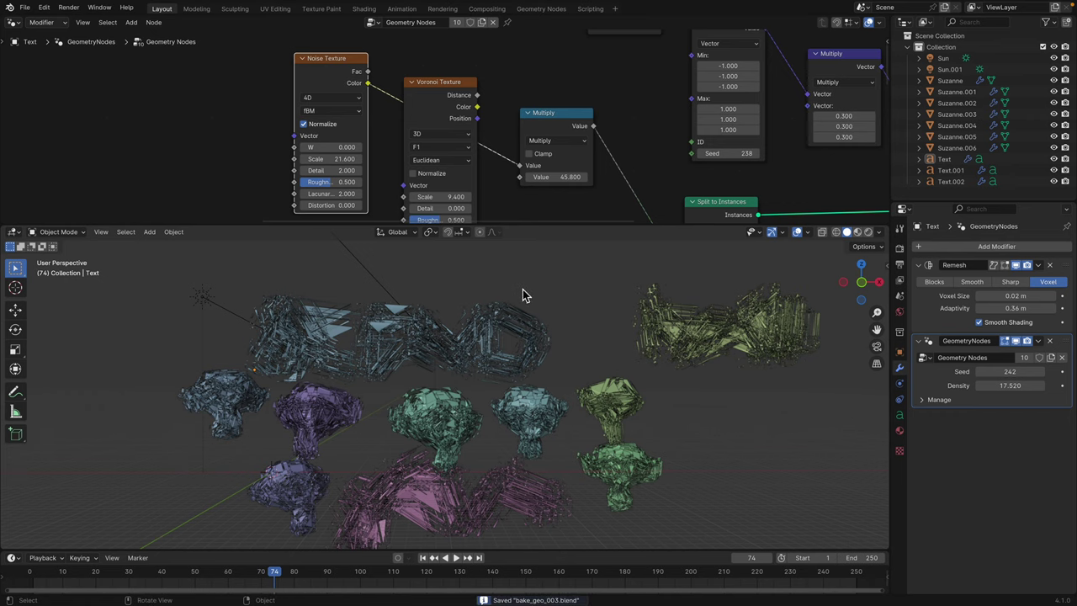
Step: Move the Instance on Points node slightly higher and toggle its Pick Instance option off and back on
drag(609, 228, 607, 282)
middle_drag(583, 216, 145, 215)
drag(374, 280, 372, 345)
middle_drag(316, 276, 349, 228)
drag(315, 227, 335, 224)
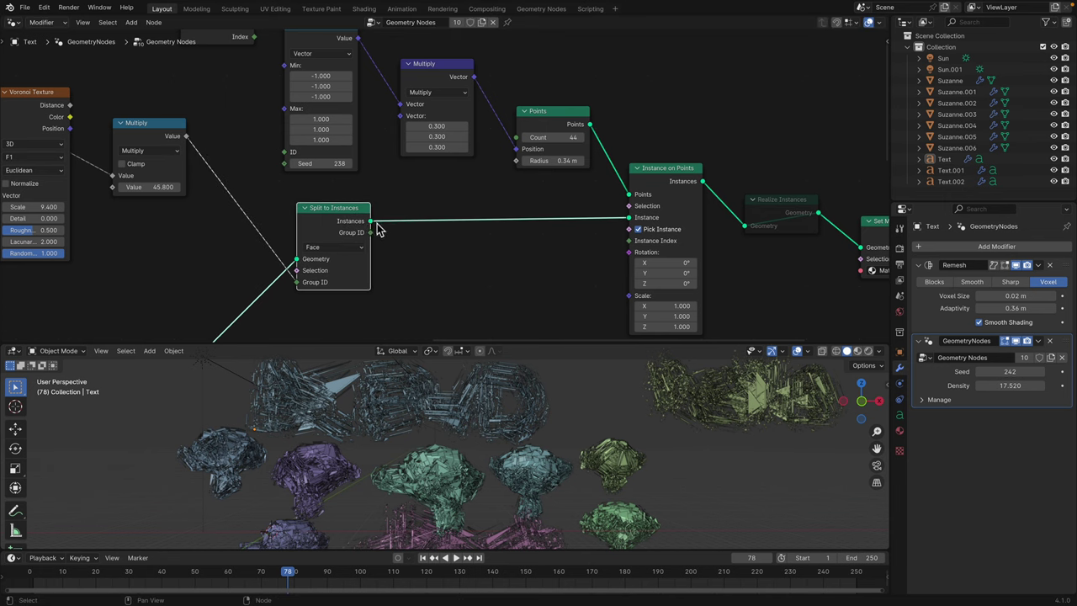
drag(639, 208, 636, 179)
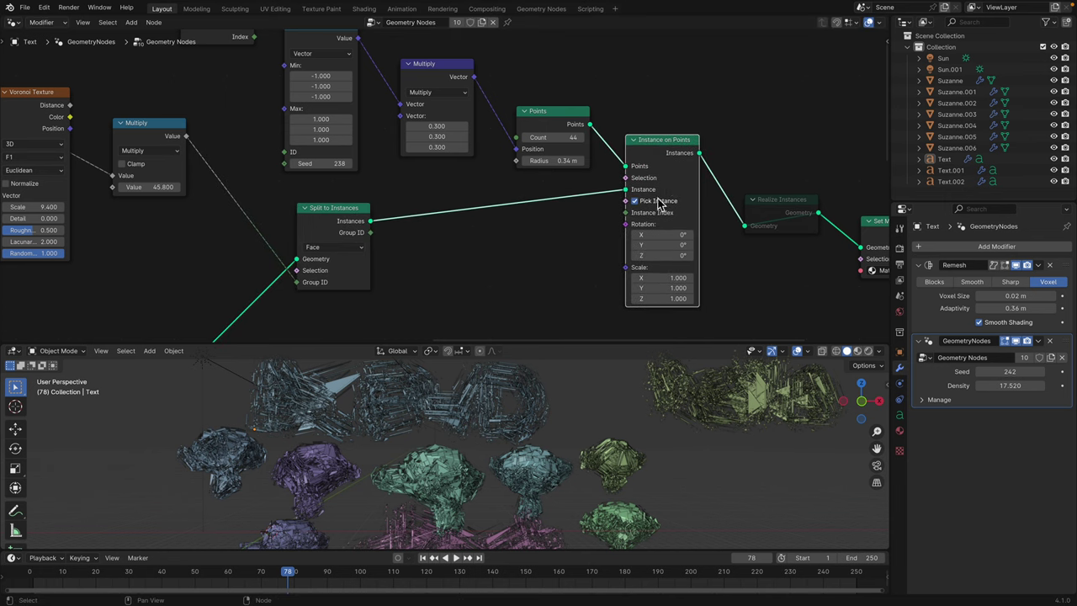
click(648, 205)
click(648, 205)
click(648, 204)
click(644, 203)
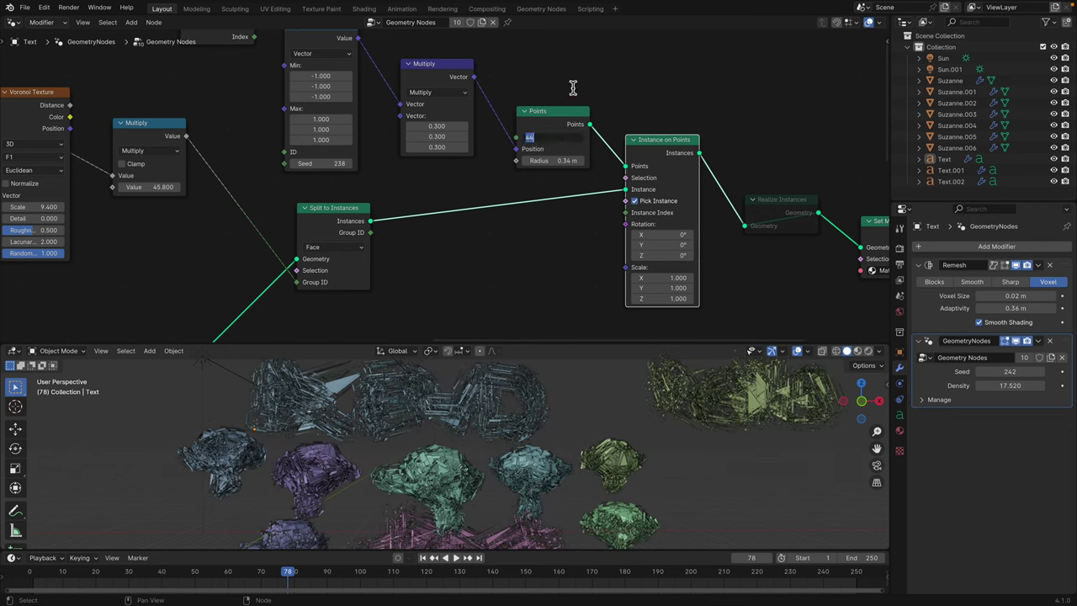
Step: Set the Points node's Count to 308 and its Radius to 1 m
key(Return)
drag(558, 138, 755, 137)
mouse_move(552, 161)
shift+mouse_down()
mouse_move(564, 160)
mouse_move(549, 163)
shift+mouse_up()
key(Return)
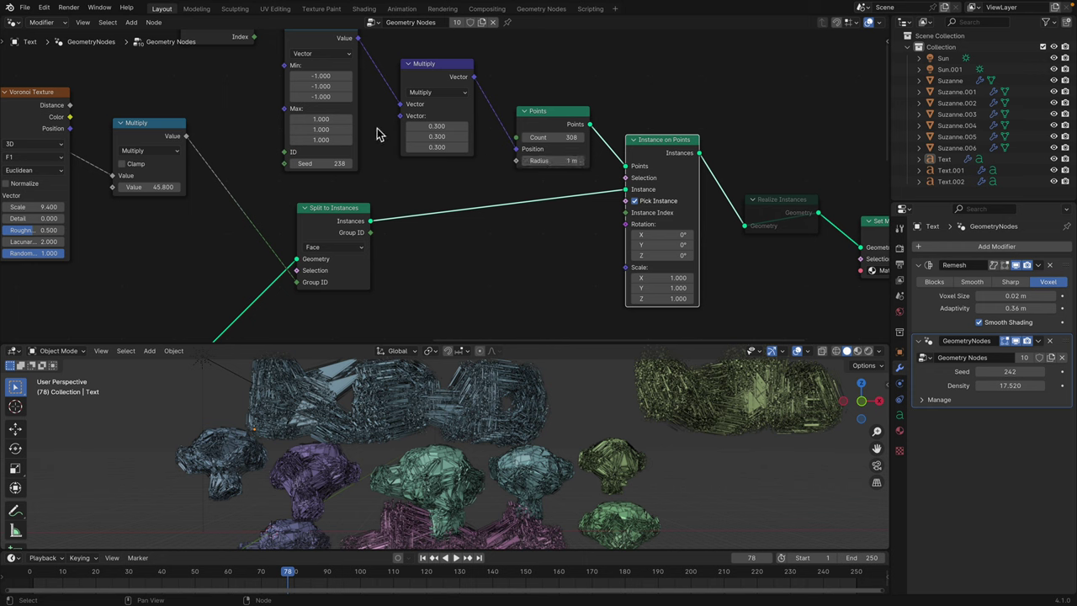
Step: Try 0.360 and 0.120 for all three components of the vector Multiply node and settle on 0.140
mouse_move(436, 145)
mouse_down()
mouse_move(451, 145)
mouse_move(419, 145)
mouse_move(442, 145)
mouse_up()
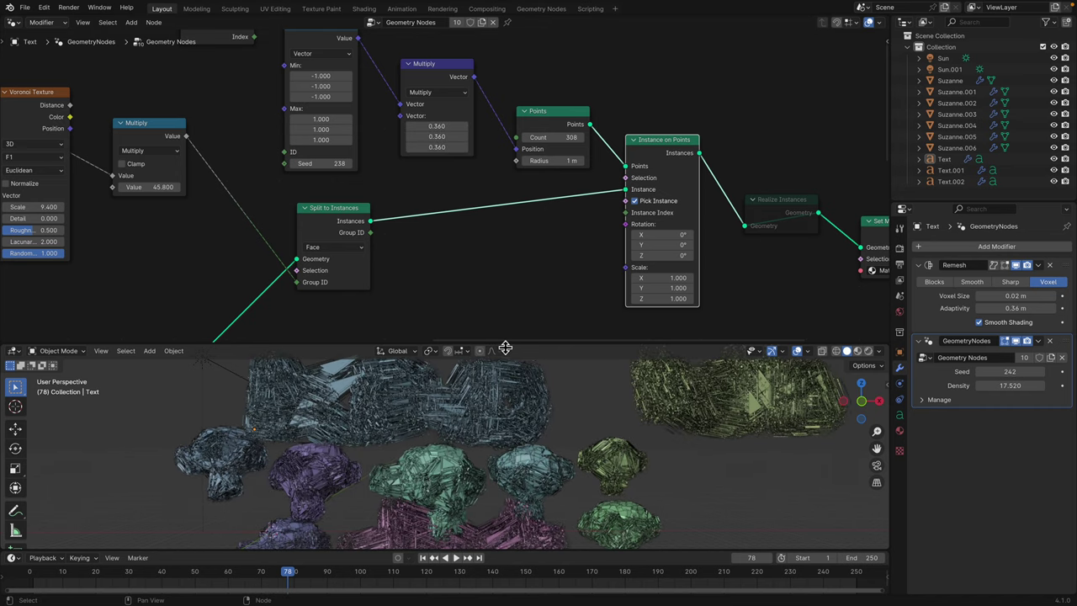
drag(499, 346, 500, 248)
shift+drag(442, 96, 422, 118)
shift+middle_drag(551, 350, 521, 380)
scroll(539, 370, up, 2)
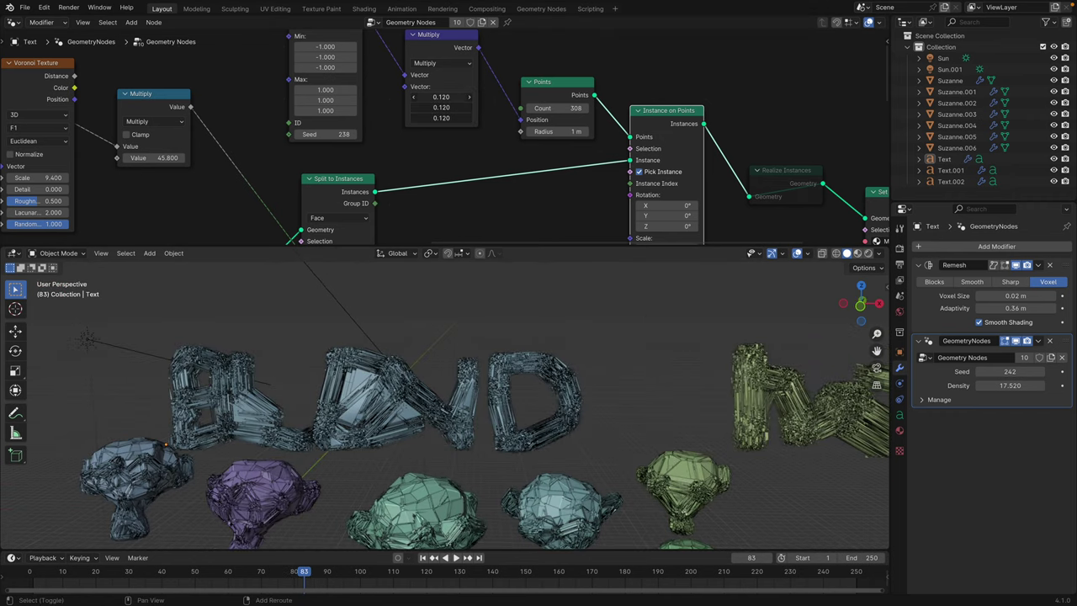
drag(440, 97, 448, 97)
Step: Switch Pick Instance off and on again on the Instance on Points node to compare the result
middle_drag(369, 130, 625, 127)
scroll(332, 165, down, 3)
middle_drag(544, 185, 260, 170)
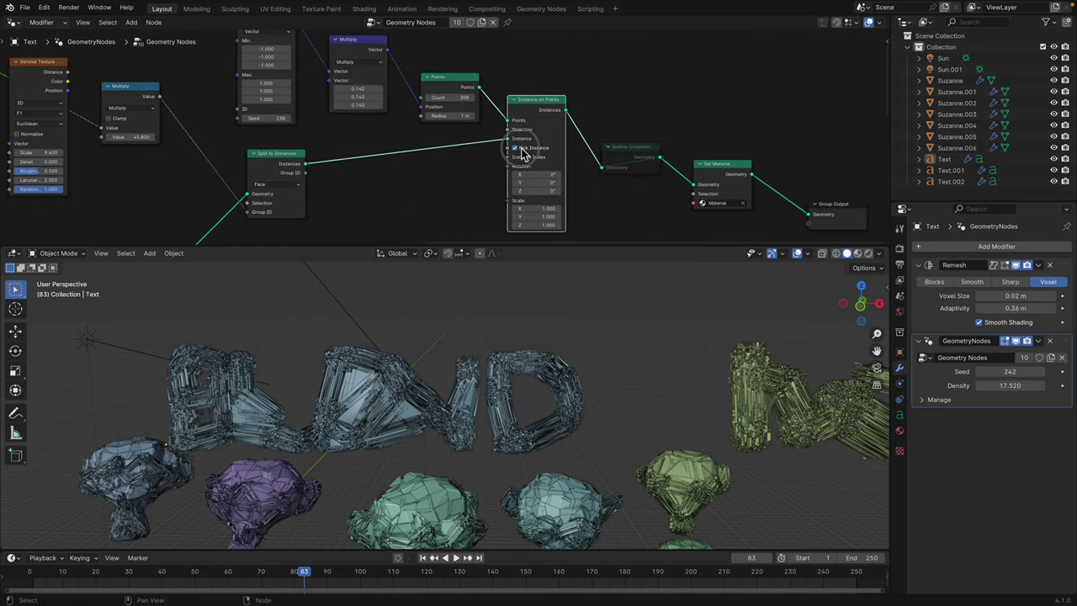
click(522, 149)
click(521, 149)
Step: Set the Multiply node's Value to 80 and the Voronoi Texture's Scale to 13.400
scroll(184, 143, up, 1)
middle_drag(184, 143, 382, 171)
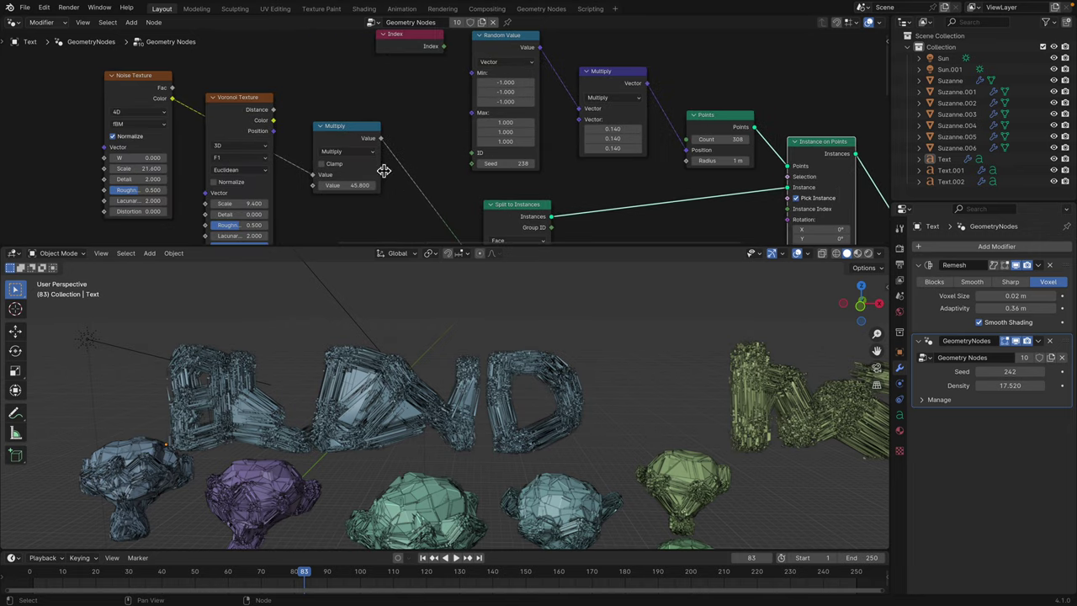
drag(354, 187, 414, 187)
middle_drag(338, 205, 375, 188)
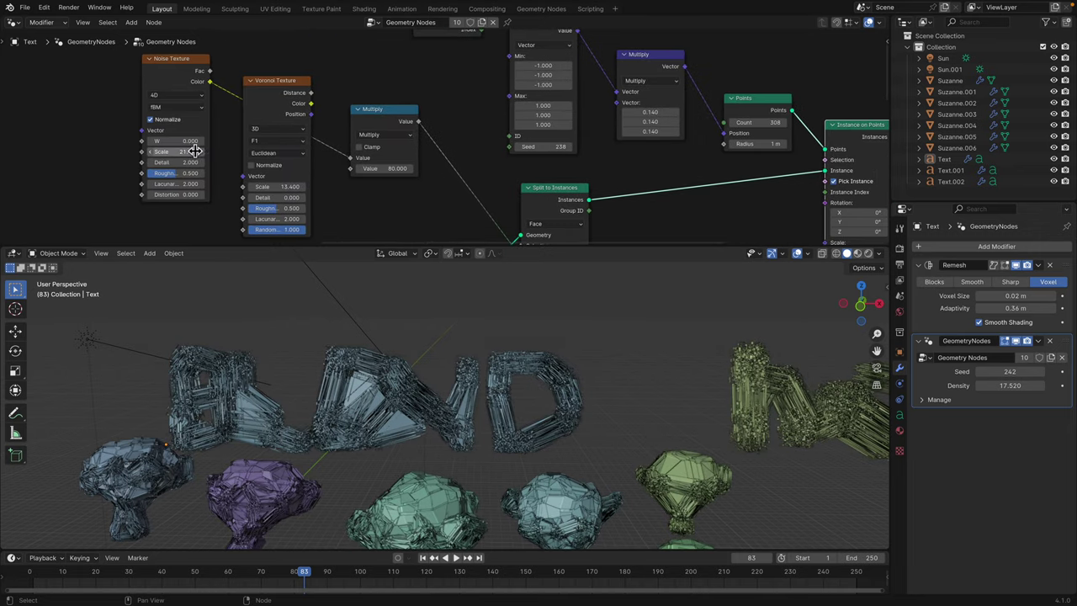
Step: Set the Noise Texture's Scale to 0.540 and reconnect the Voronoi Texture's Color to the Multiply node's Value
drag(194, 151, 148, 151)
drag(310, 104, 326, 120)
drag(350, 161, 352, 163)
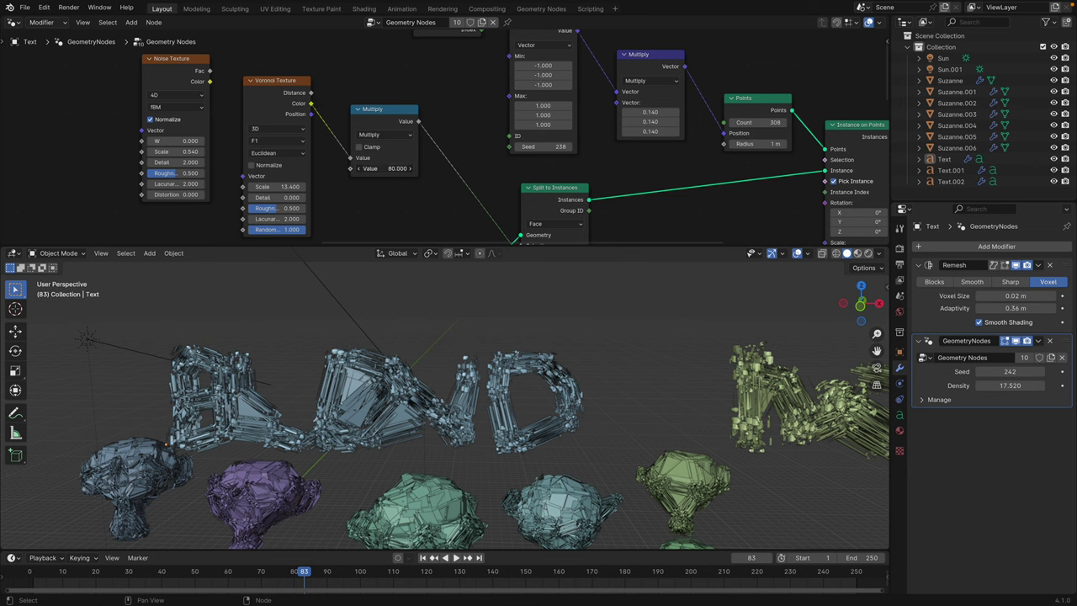
Step: Set the Voronoi Texture's Scale to 55.400 and the Multiply node's Value to 17.400
drag(388, 168, 398, 168)
key(Return)
drag(278, 187, 371, 186)
middle_drag(487, 177, 497, 163)
drag(360, 102, 391, 102)
key(Return)
Step: Change the Split to Instances domain to Point and set the Voronoi Texture's Scale to 9.400
drag(515, 129, 499, 141)
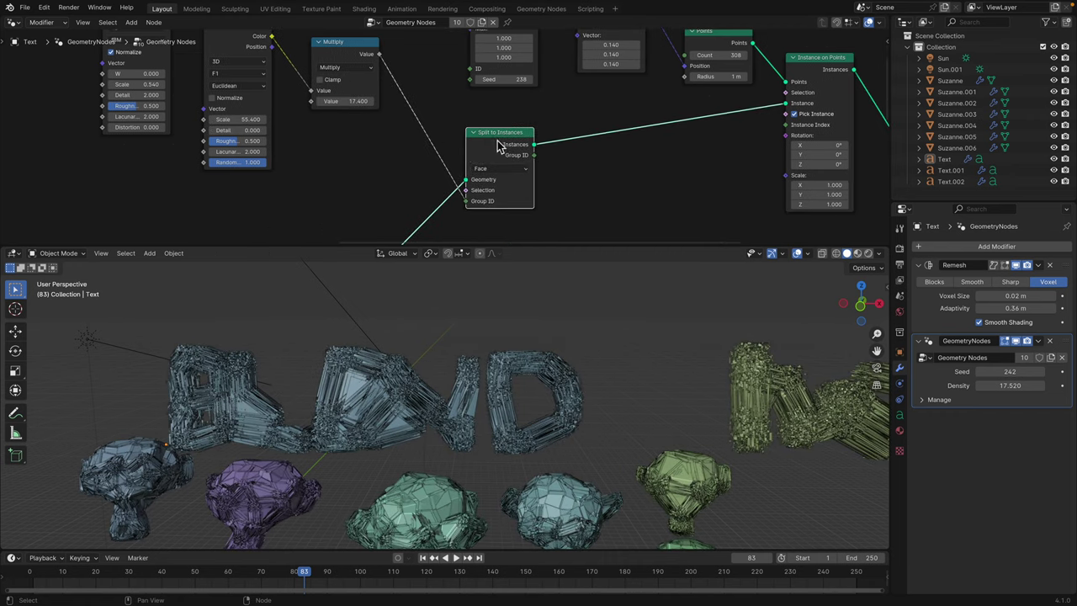
click(497, 169)
click(483, 193)
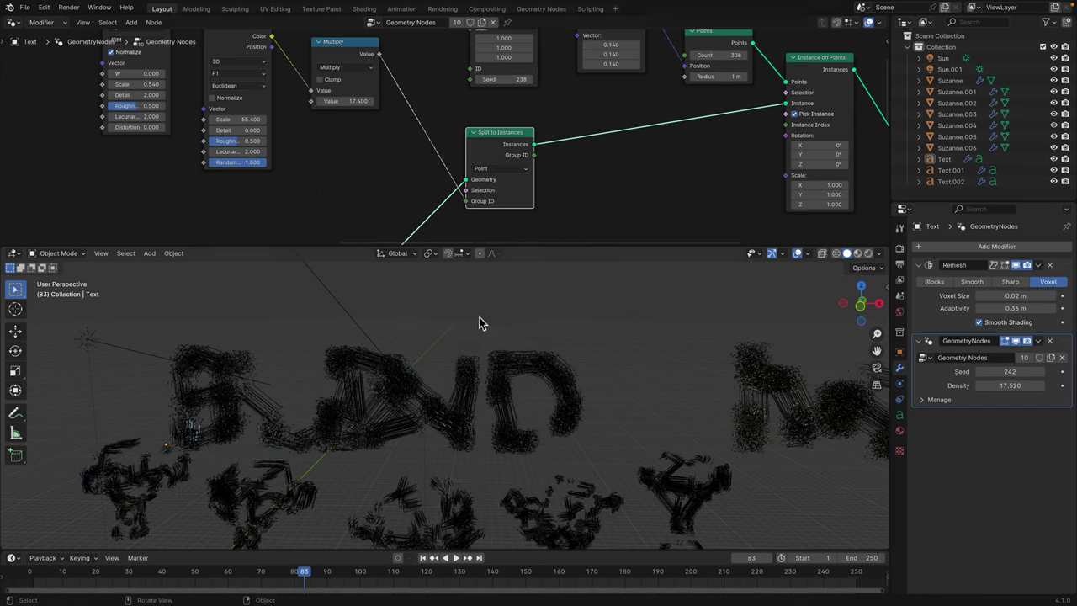
key(ctrl+z)
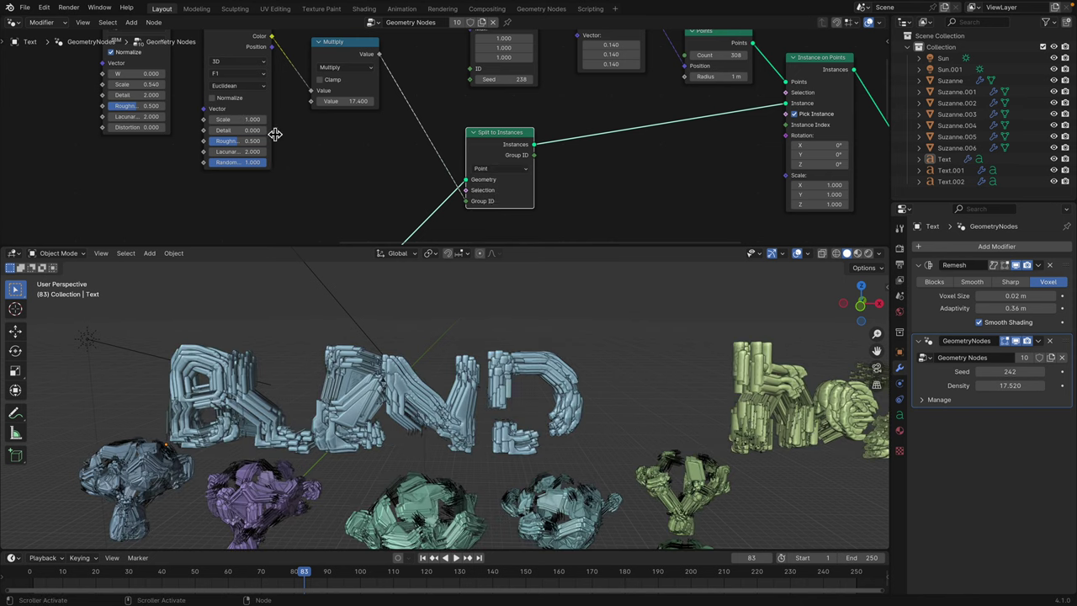
drag(240, 118, 313, 119)
middle_drag(419, 167, 422, 137)
Step: Enlarge the 3D viewport and play the animation to inspect the point-split text and monkey heads
drag(413, 247, 451, 151)
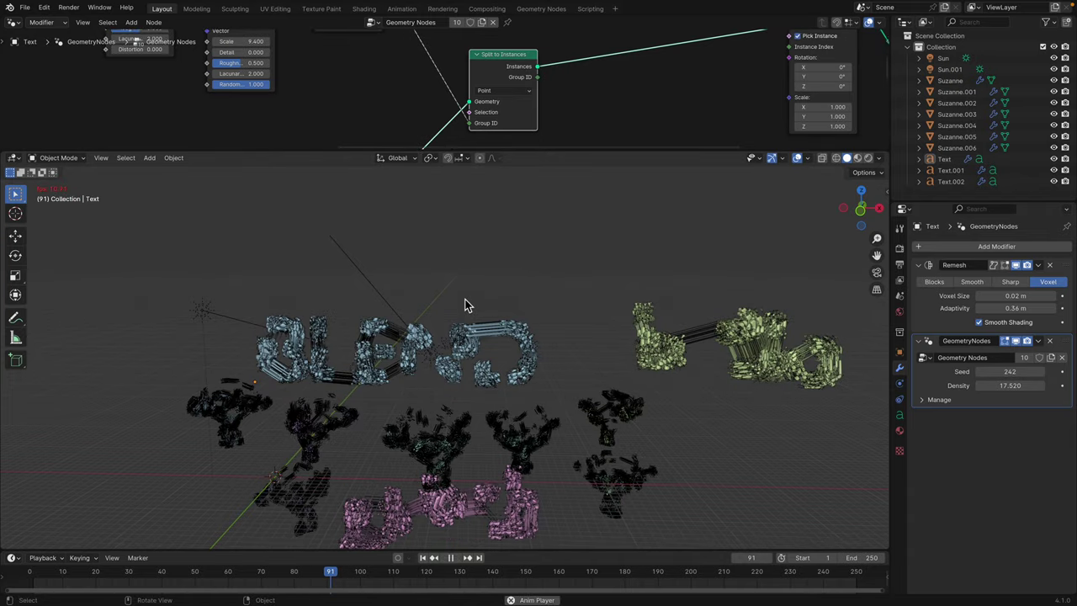
scroll(461, 327, up, 3)
key(space)
scroll(524, 351, down, 2)
key(space)
scroll(572, 366, down, 2)
shift+middle_drag(572, 366, 509, 298)
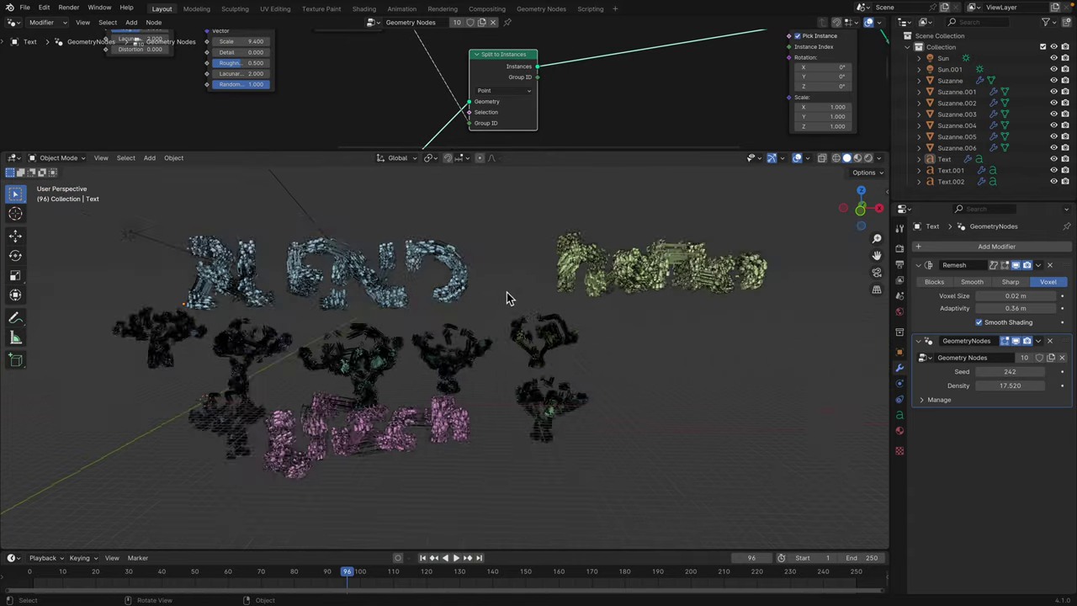
Step: Play short stretches of the animation up close on the monkey heads to examine their scattered fragments
scroll(509, 298, up, 2)
key(space)
scroll(472, 337, up, 5)
key(space)
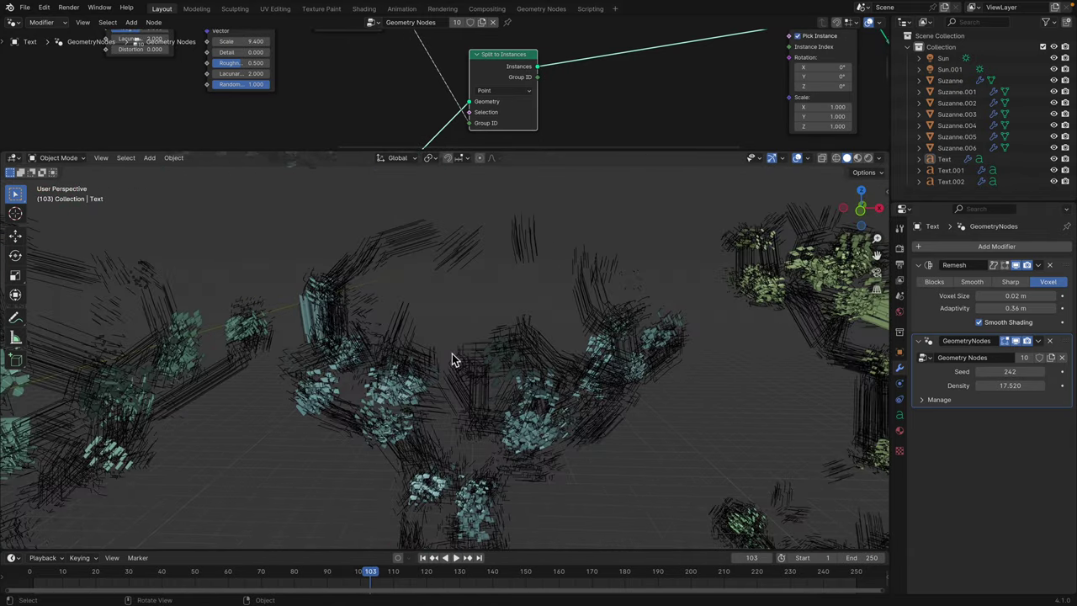
middle_drag(438, 352, 450, 328)
key(space)
key(space)
scroll(450, 334, down, 3)
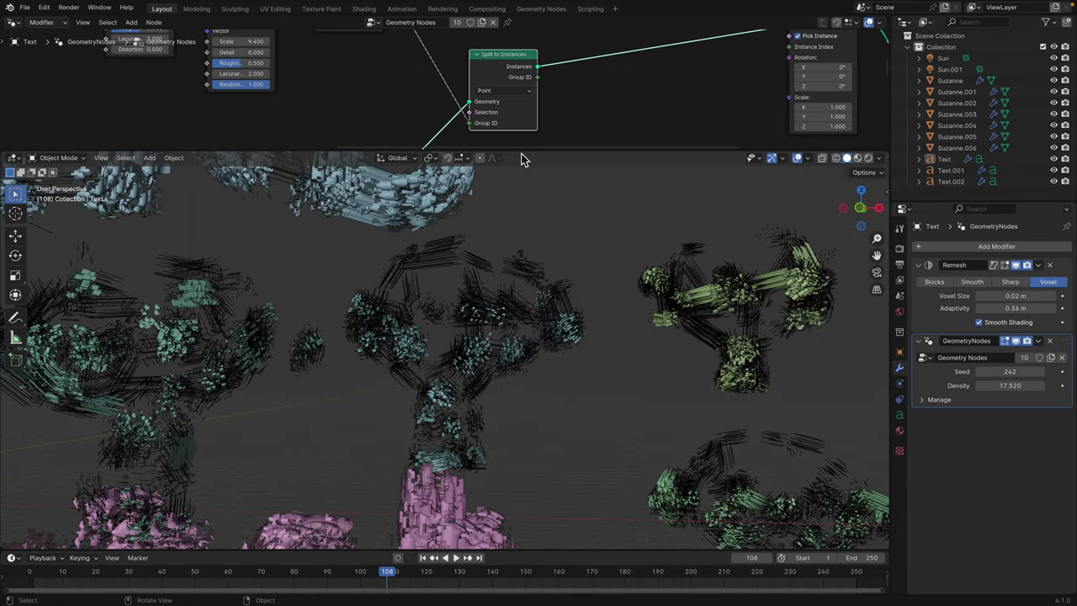
Step: Enlarge the node editor and set the Points node's Count to 120 and Radius to 8.4 m
drag(528, 238, 525, 322)
drag(519, 137, 515, 123)
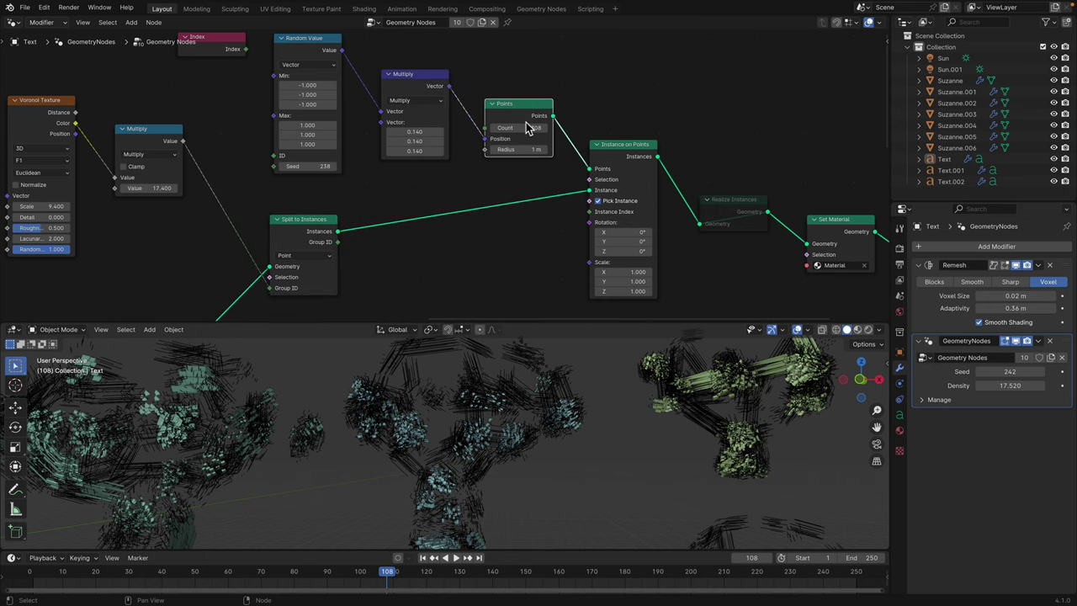
text(1)
key(Return)
text(20)
key(Return)
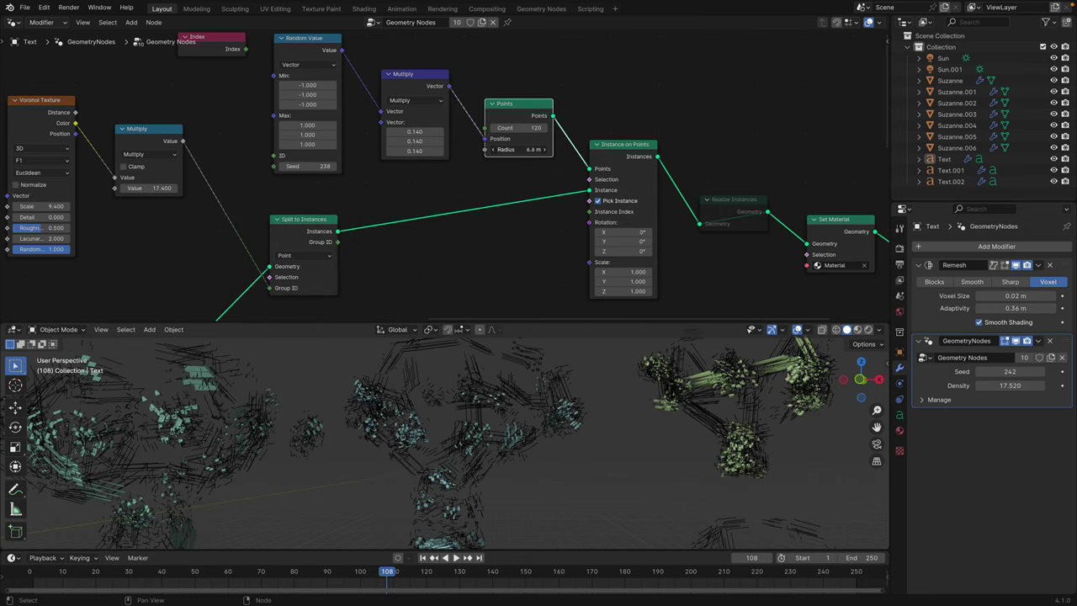
drag(517, 149, 533, 149)
Step: Unmute the Realize Instances node and shift the Set Material node slightly
scroll(615, 158, down, 3)
middle_drag(615, 157, 550, 144)
drag(532, 149, 528, 166)
middle_drag(561, 167, 476, 158)
scroll(476, 158, up, 2)
click(545, 172)
key(m)
drag(650, 207, 640, 205)
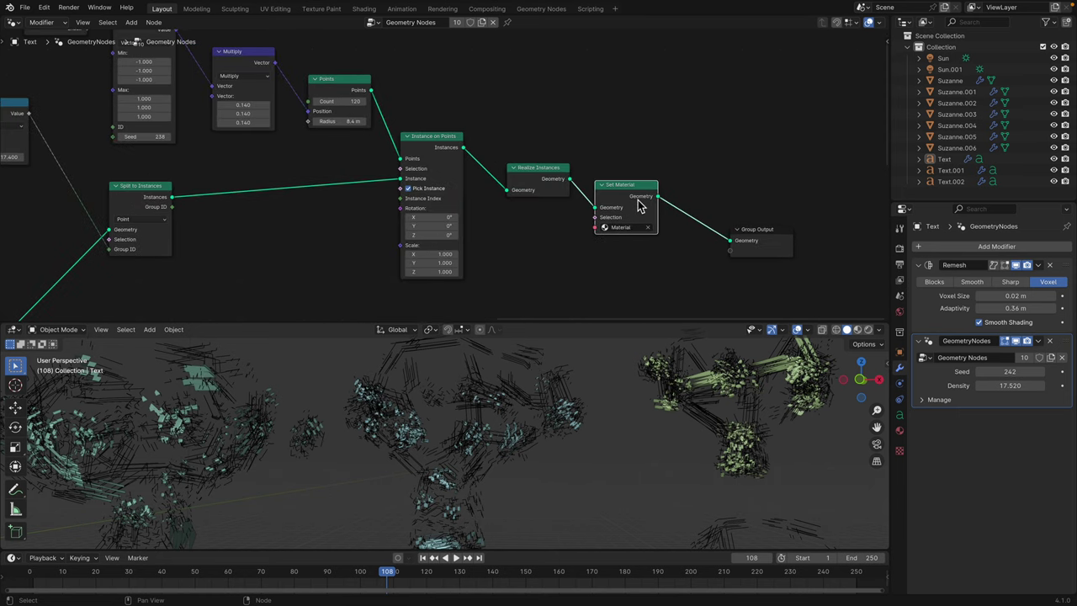
Step: Give the 3D viewport more height and compare the scene in Rendered and Solid shading
drag(619, 324, 501, 155)
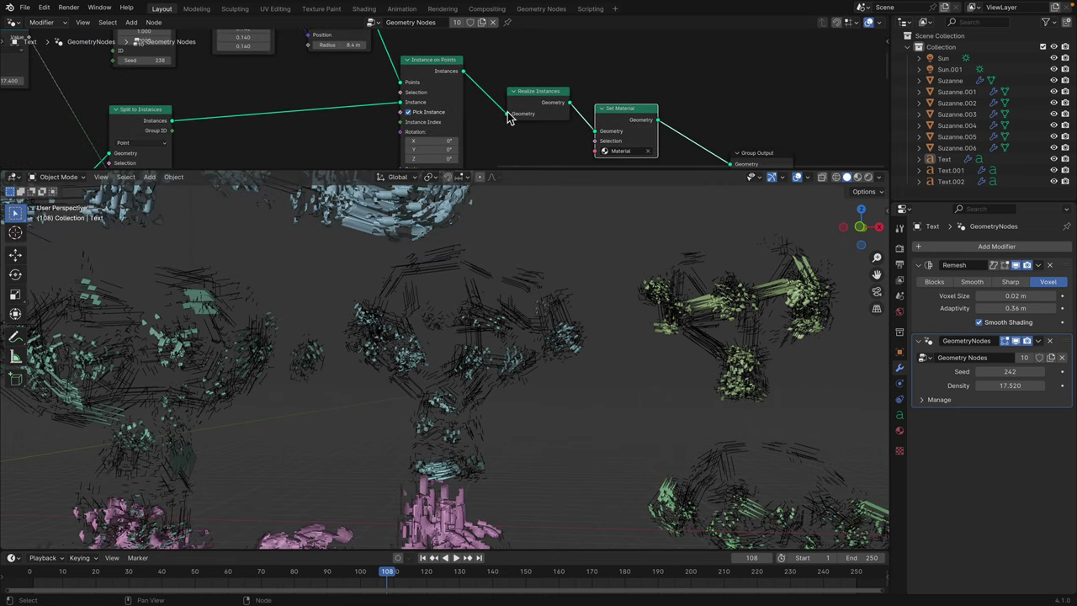
scroll(630, 143, down, 2)
middle_drag(633, 148, 657, 113)
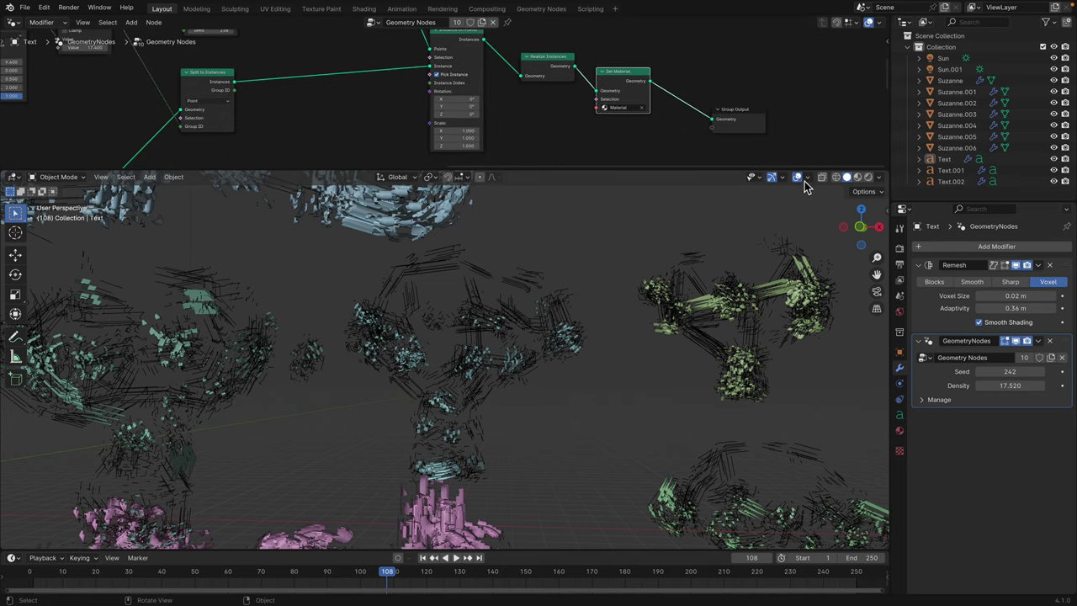
click(869, 177)
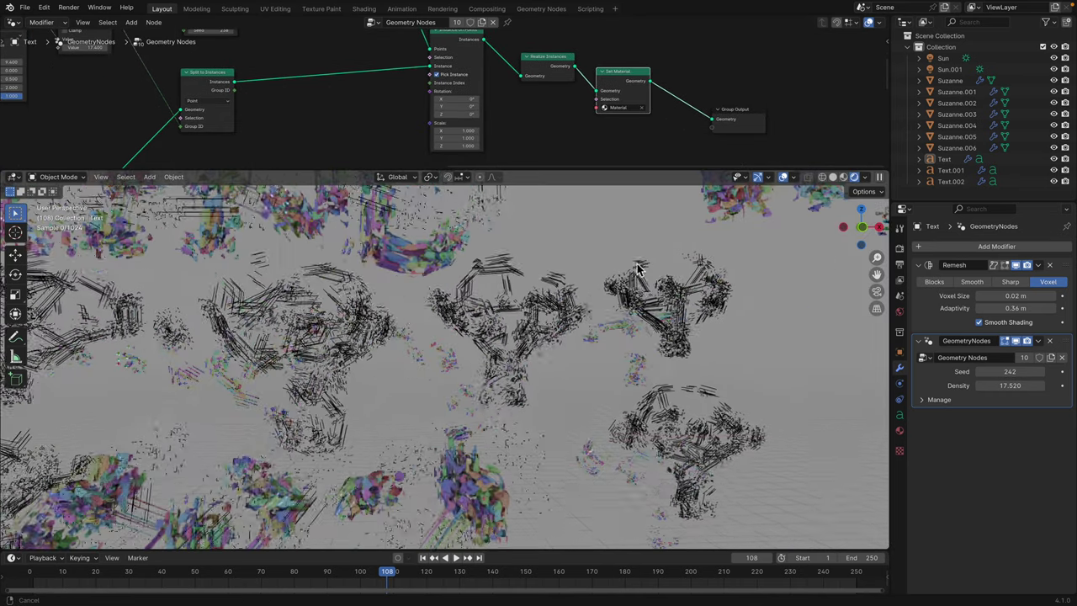
shift+middle_drag(637, 264, 664, 241)
click(835, 179)
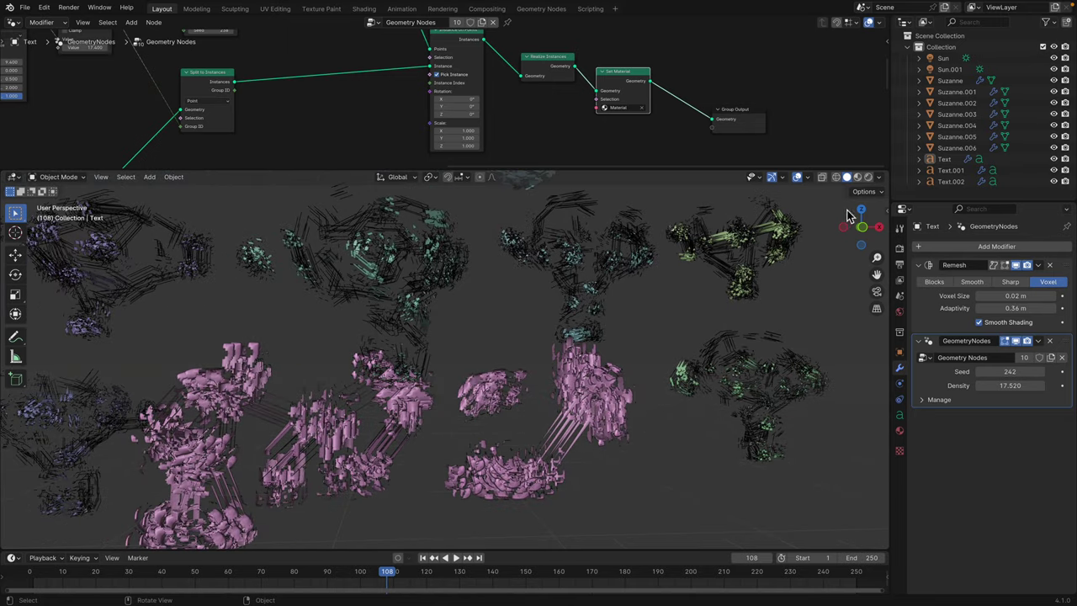
click(869, 177)
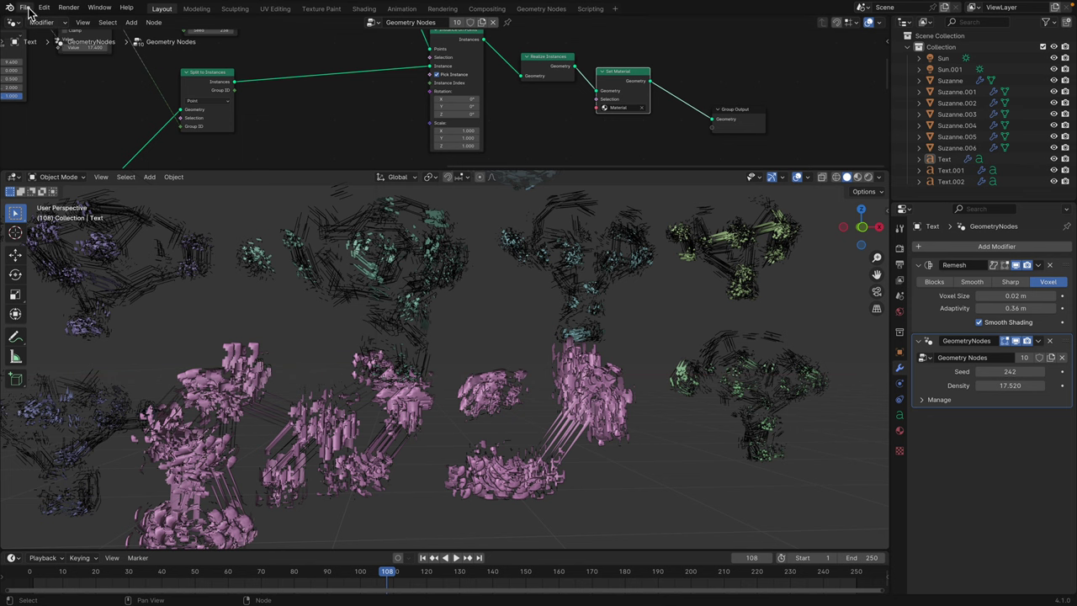
Step: Save bake_geo_003.blend and open the recent file with the BLEND and glitch text scene
click(27, 8)
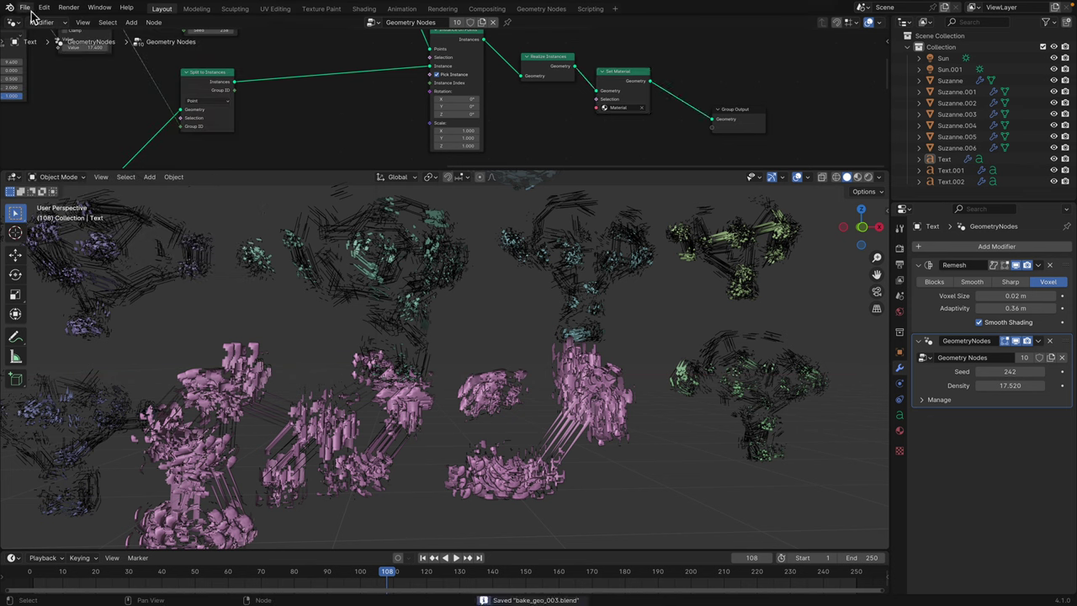
click(26, 8)
mouse_move(52, 42)
click(178, 69)
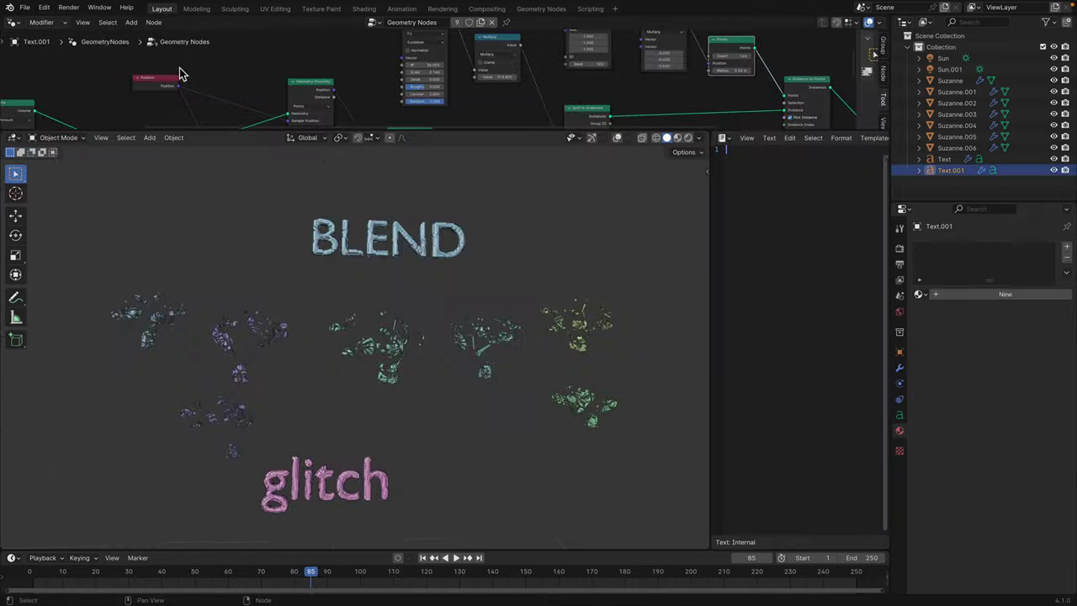
Step: Play the glitch animation up close on the BLEND text and open the recent file bake_geo_001.blend
key(space)
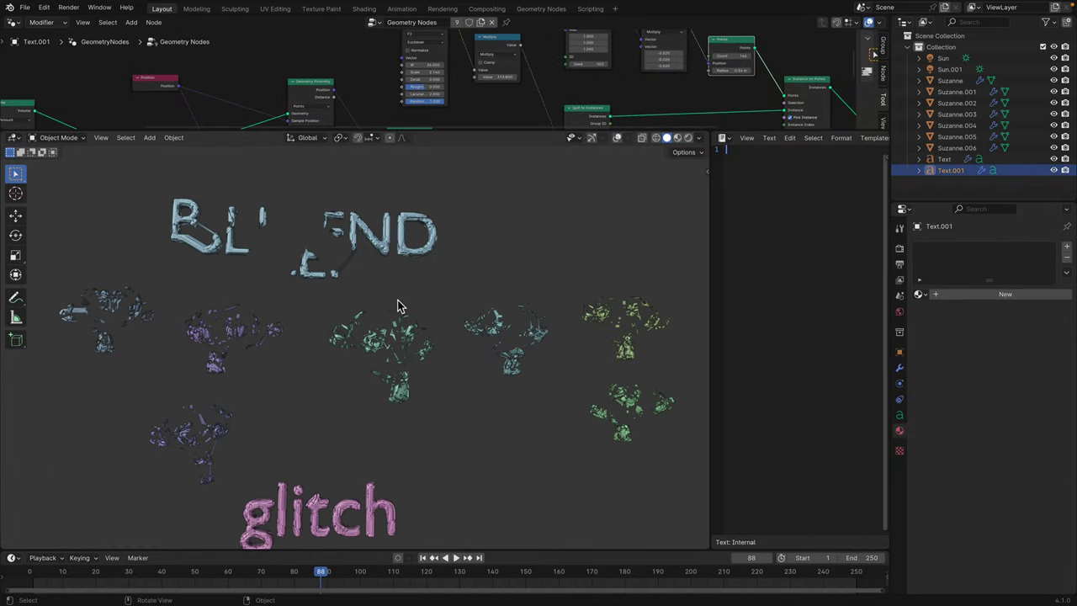
scroll(441, 370, up, 4)
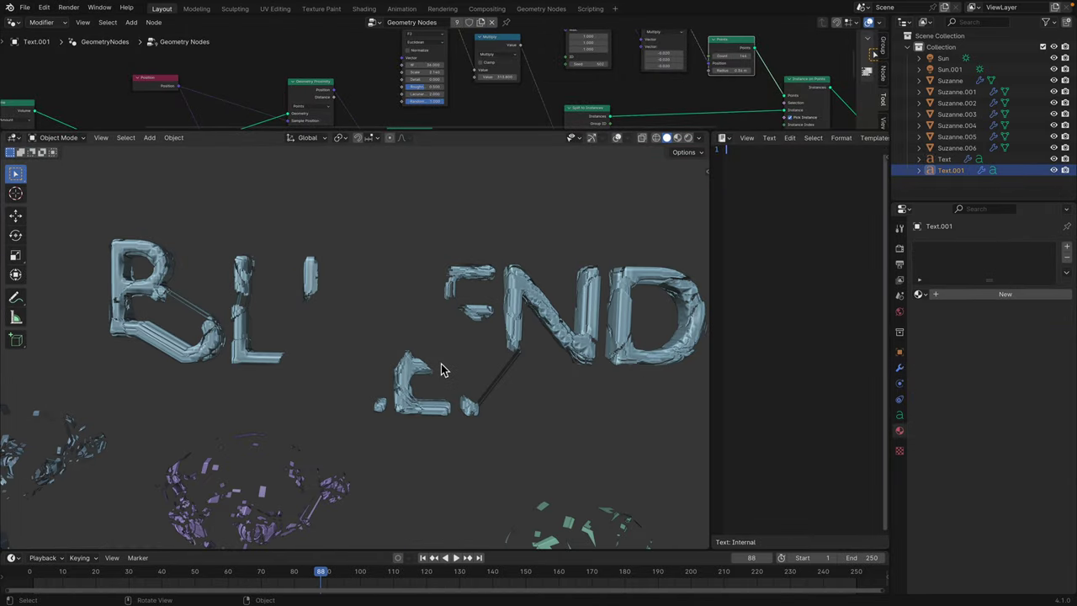
click(29, 10)
mouse_move(84, 45)
click(173, 64)
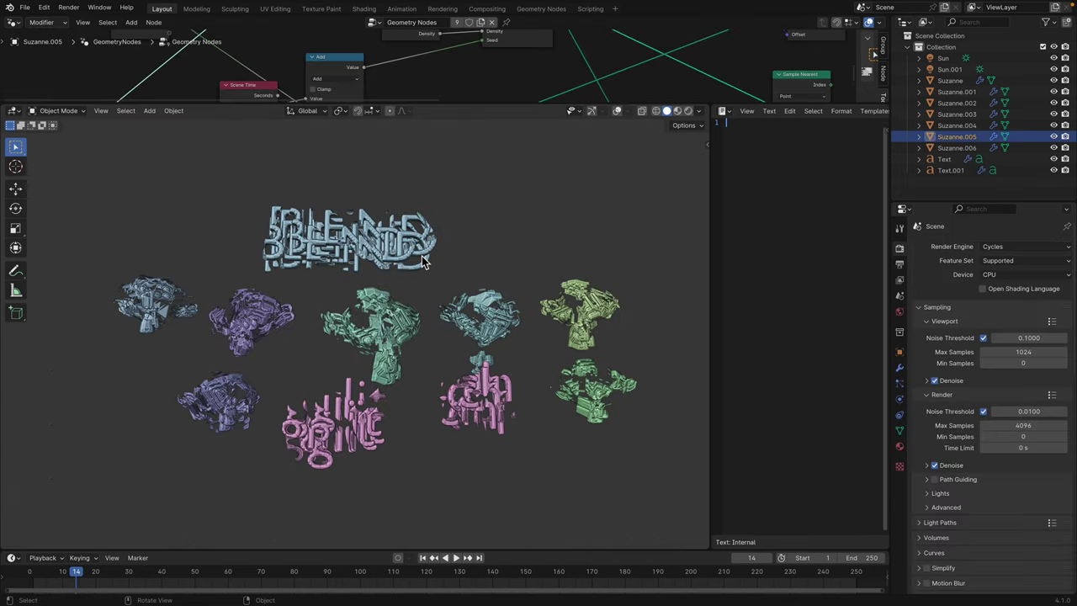
Step: Play the glitch animation briefly, enlarge the node editor and close the text editor beside the 3D viewport
key(space)
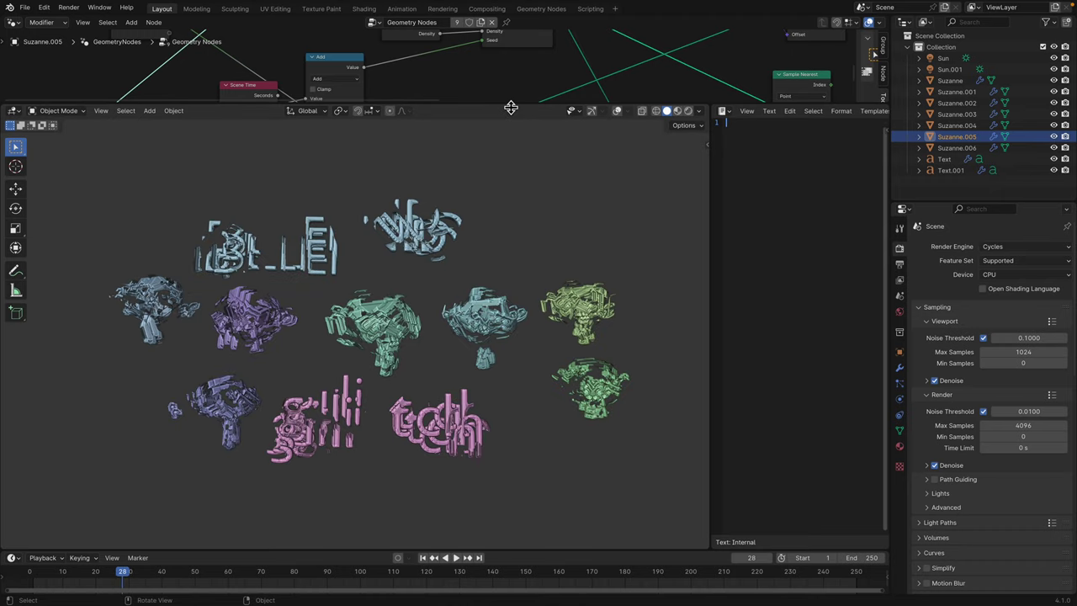
drag(511, 108, 514, 260)
drag(758, 261, 763, 261)
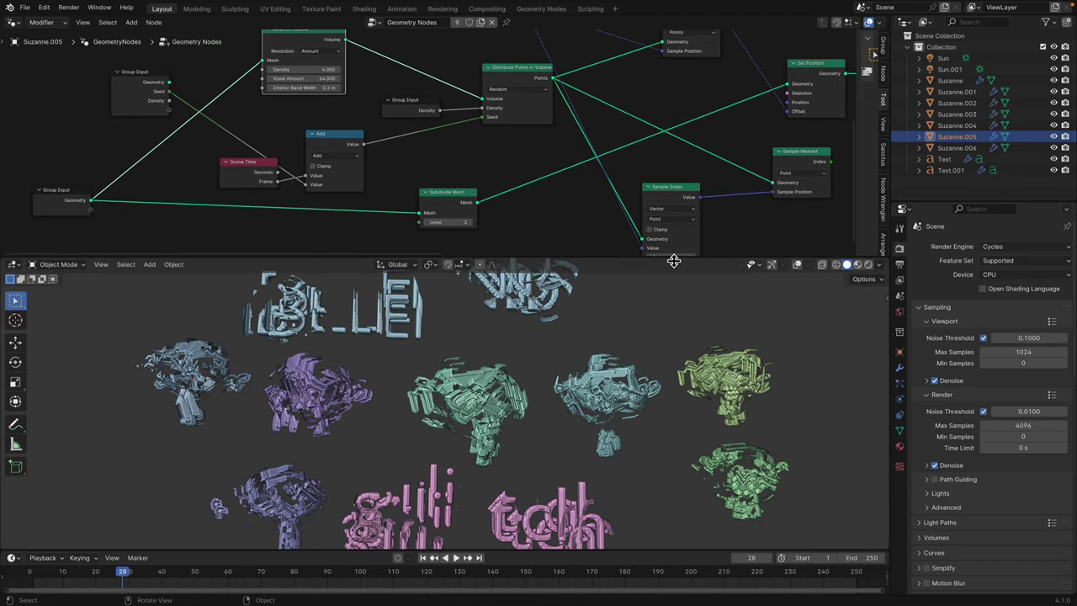
drag(673, 261, 670, 293)
Step: Change the vector Multiply node between Random Value and Points to the Scale operation
scroll(496, 250, down, 3)
middle_drag(513, 250, 447, 260)
key(space)
key(space)
middle_drag(686, 90, 423, 219)
scroll(425, 214, up, 4)
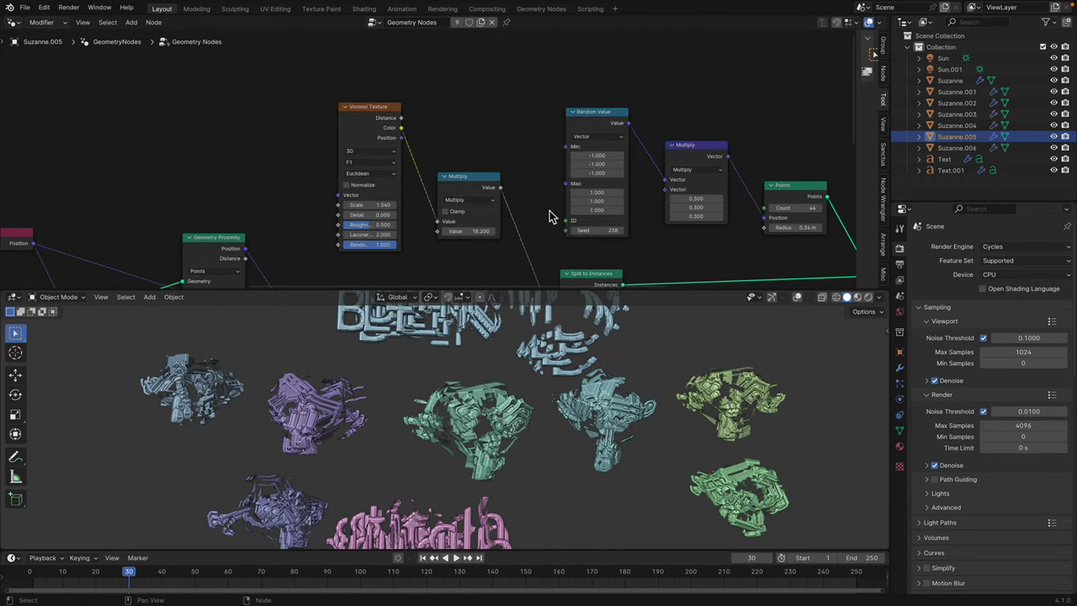
middle_drag(550, 214, 364, 158)
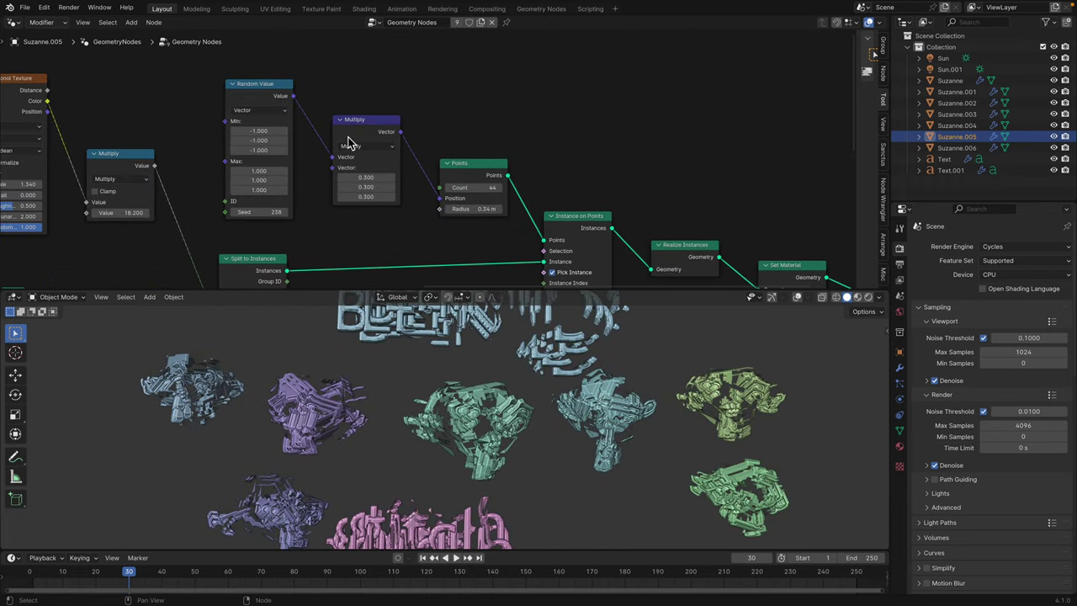
click(354, 145)
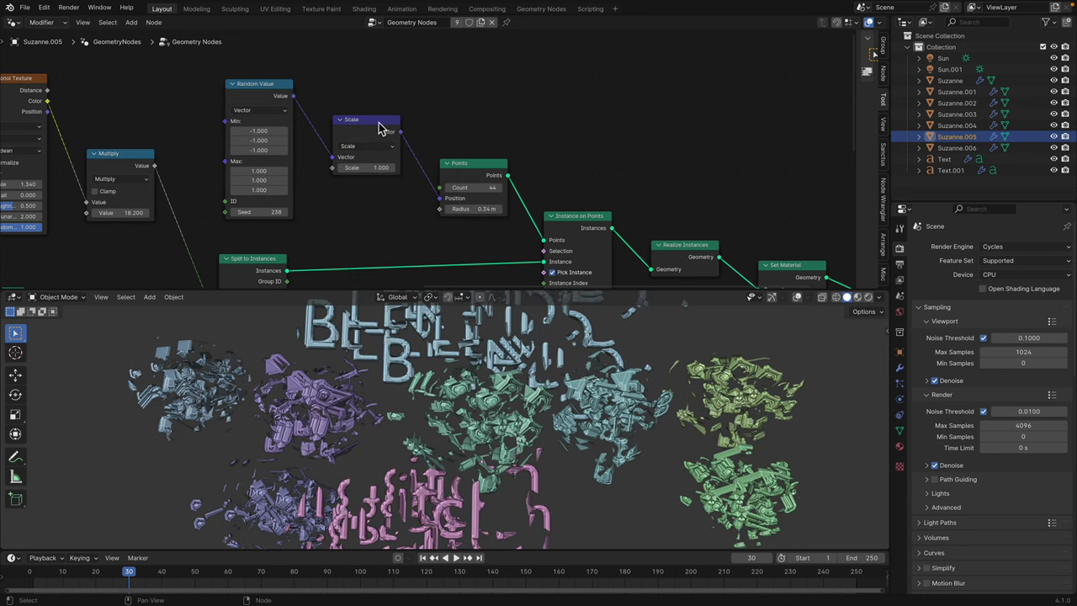
Step: Give the 3D viewport more height and set the Scale node's Scale to 0.200
mouse_move(367, 167)
mouse_down()
mouse_move(417, 167)
mouse_move(370, 168)
mouse_up()
drag(409, 295, 410, 173)
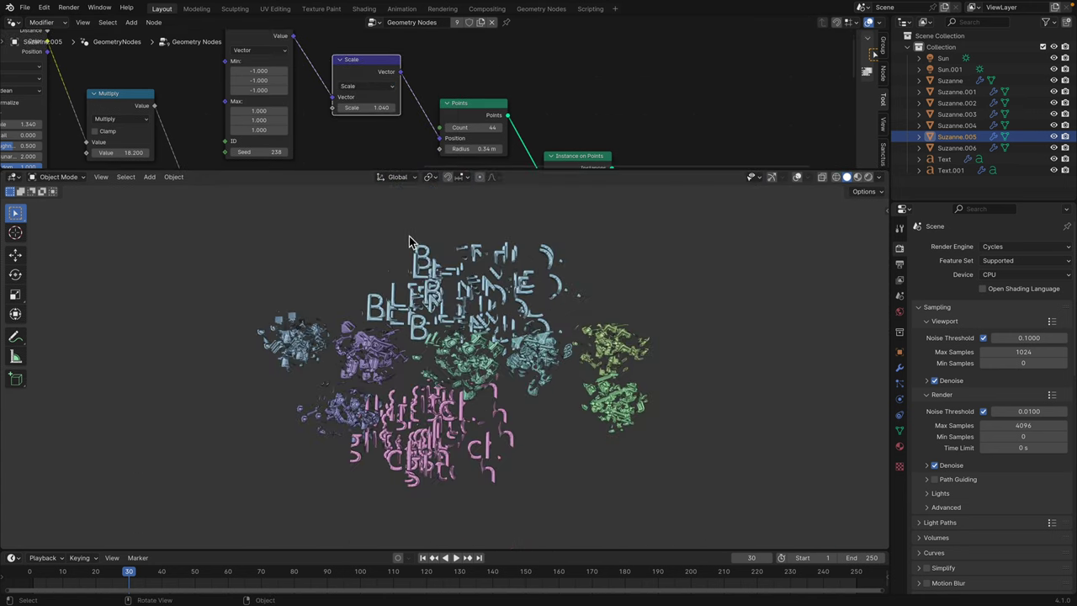
drag(371, 110, 313, 108)
key(Return)
scroll(446, 247, up, 4)
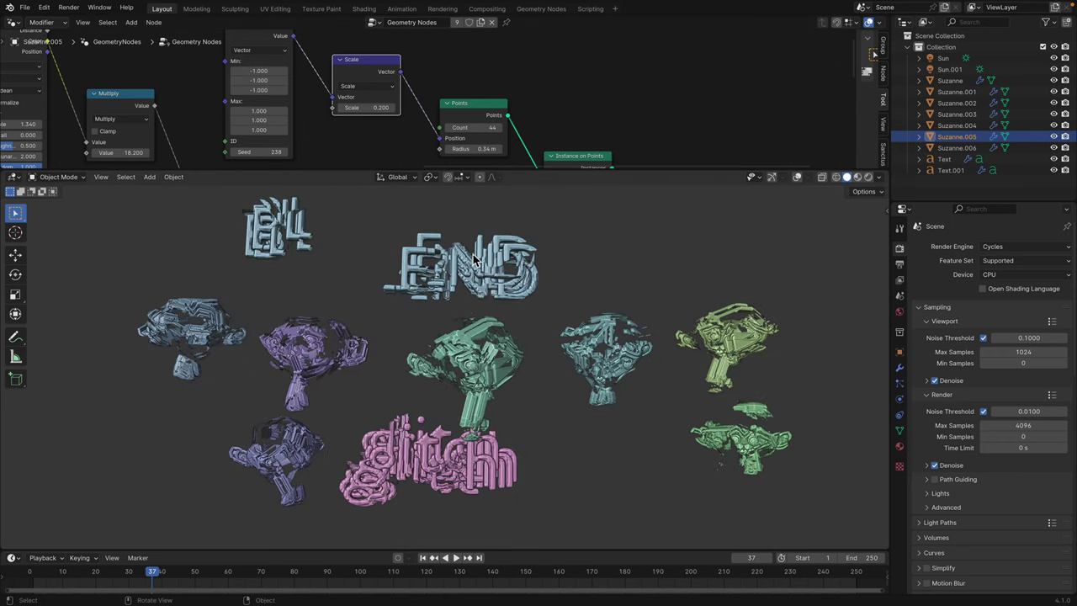
Step: Enlarge the node editor and set the Points node's Count to 20, playing the animation to check the glitch
middle_drag(439, 244, 446, 247)
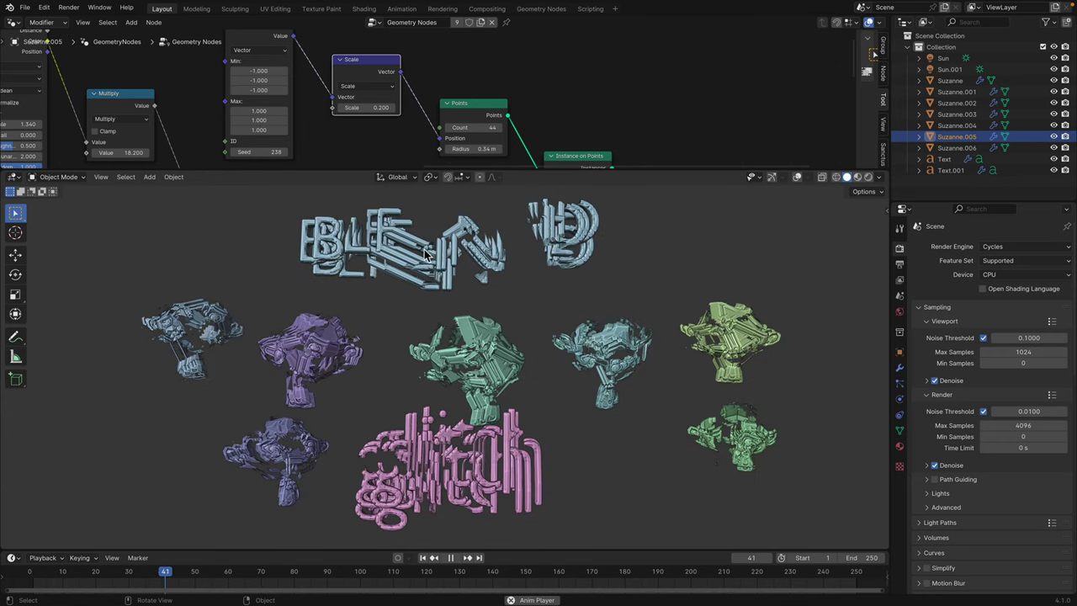
drag(443, 173, 440, 256)
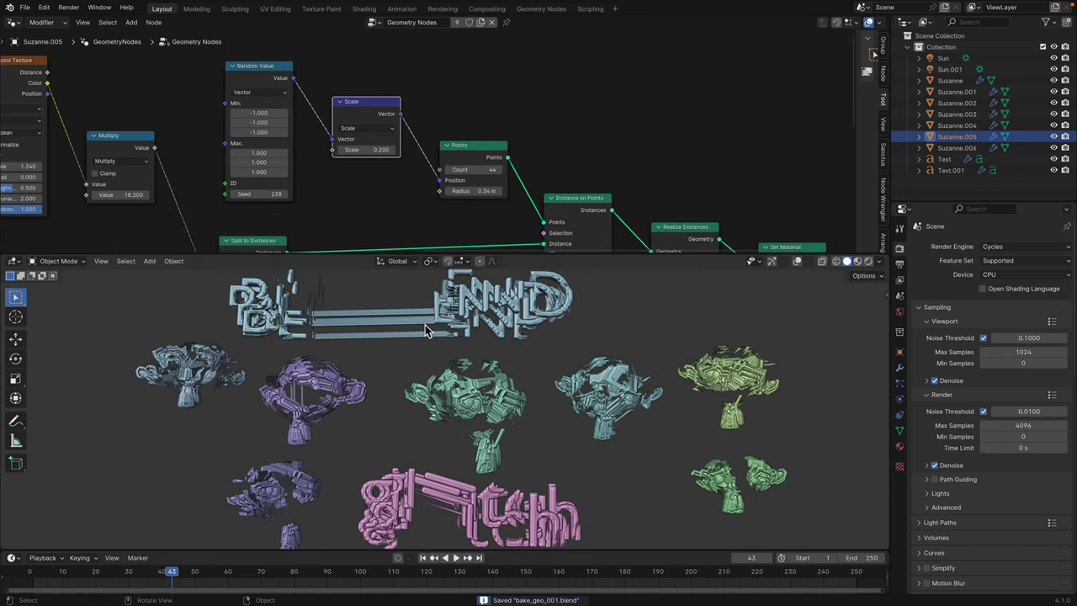
key(space)
key(space)
middle_drag(475, 145, 467, 131)
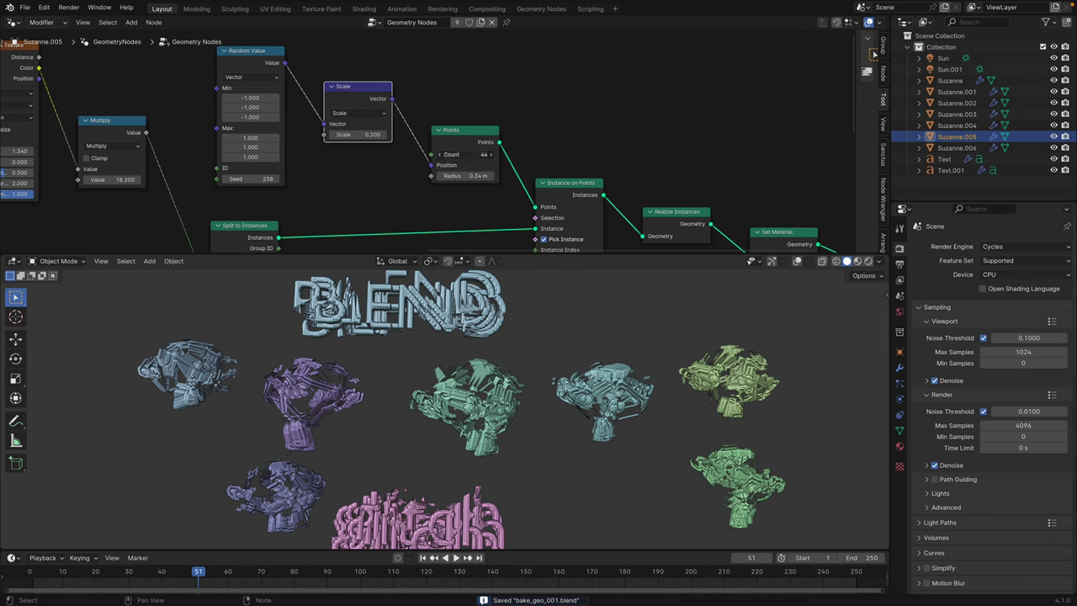
mouse_move(488, 160)
mouse_down()
mouse_move(459, 160)
mouse_move(469, 156)
mouse_up()
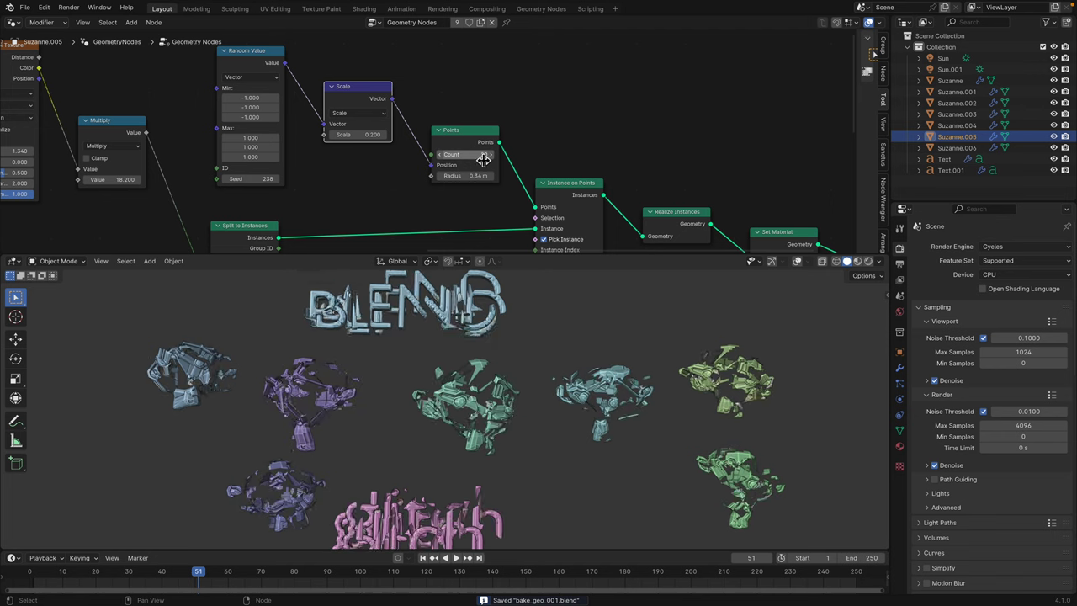
key(space)
Step: Shift the Instance on Points and Realize Instances nodes slightly and save the file
click(569, 190)
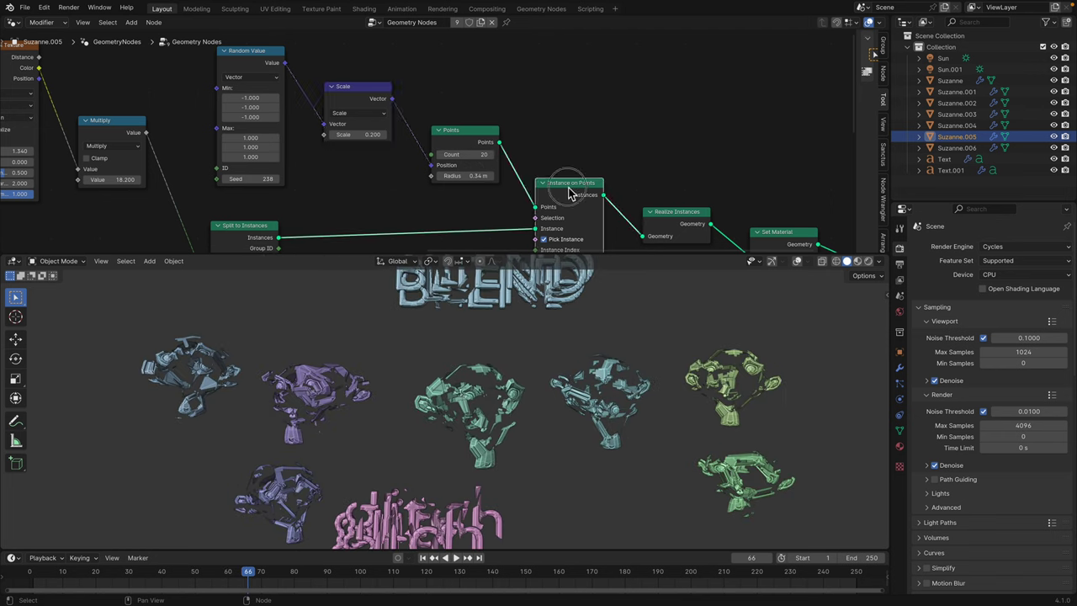
drag(569, 187, 570, 182)
scroll(547, 181, down, 2)
middle_drag(524, 175, 558, 140)
key(super+s)
drag(671, 174, 668, 173)
Step: Give the 3D viewport more height and preview the scene in Rendered shading before returning to Solid
click(870, 261)
drag(808, 253, 807, 123)
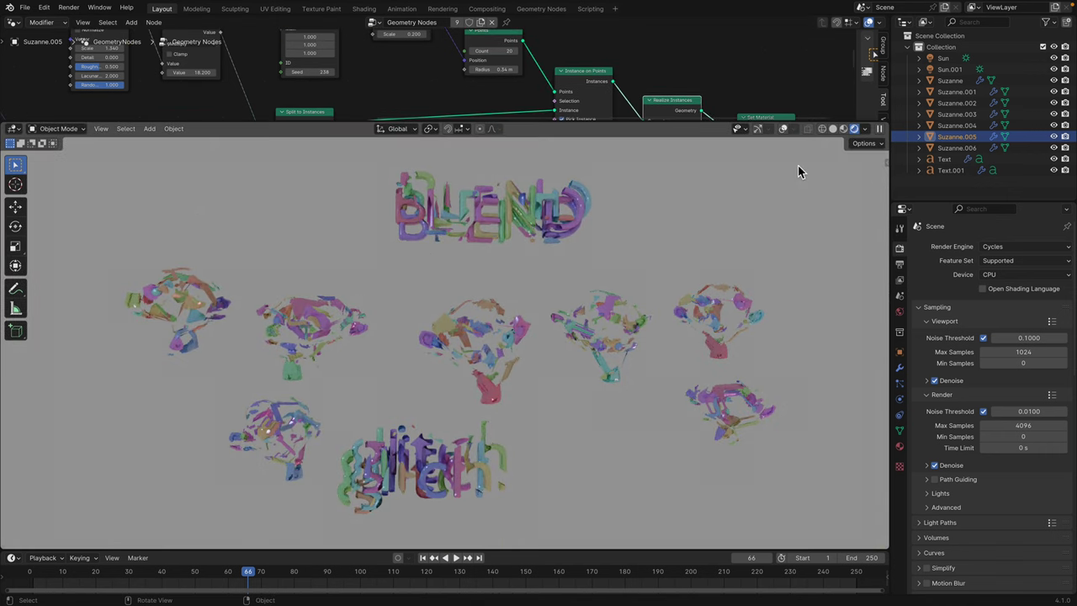
click(832, 130)
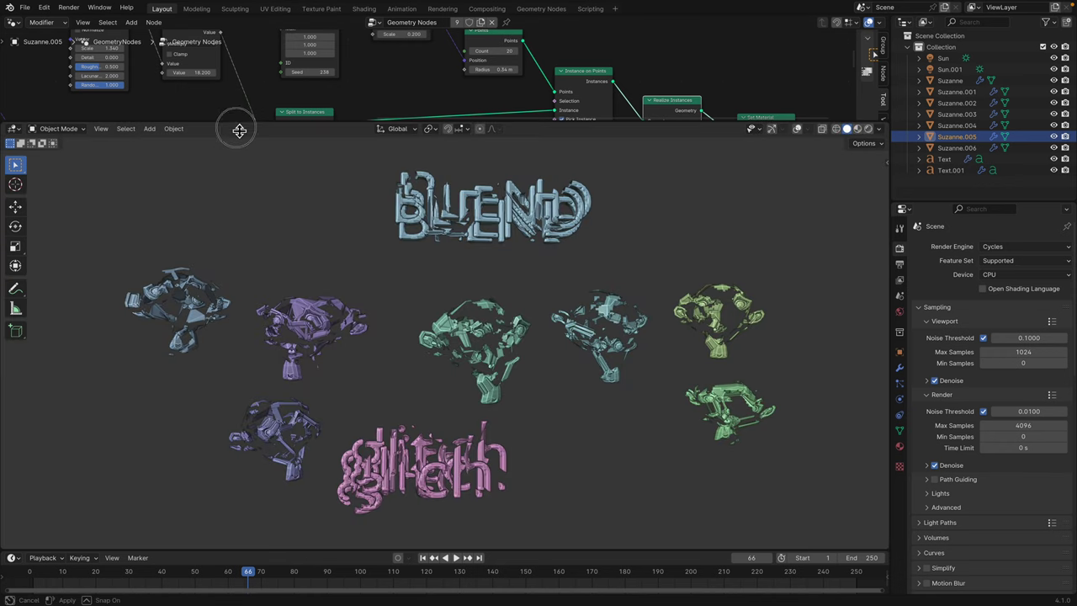
Step: Switch the enlarged node editor to the Shader Editor and assign the existing Material to Suzanne.005
drag(235, 124, 236, 196)
click(14, 22)
click(56, 124)
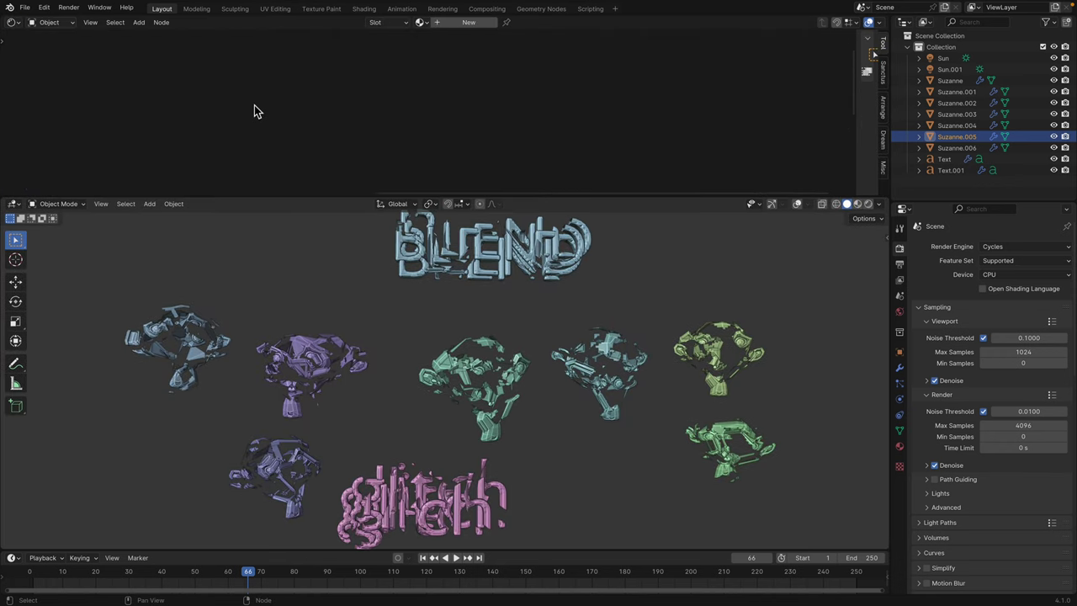
click(446, 21)
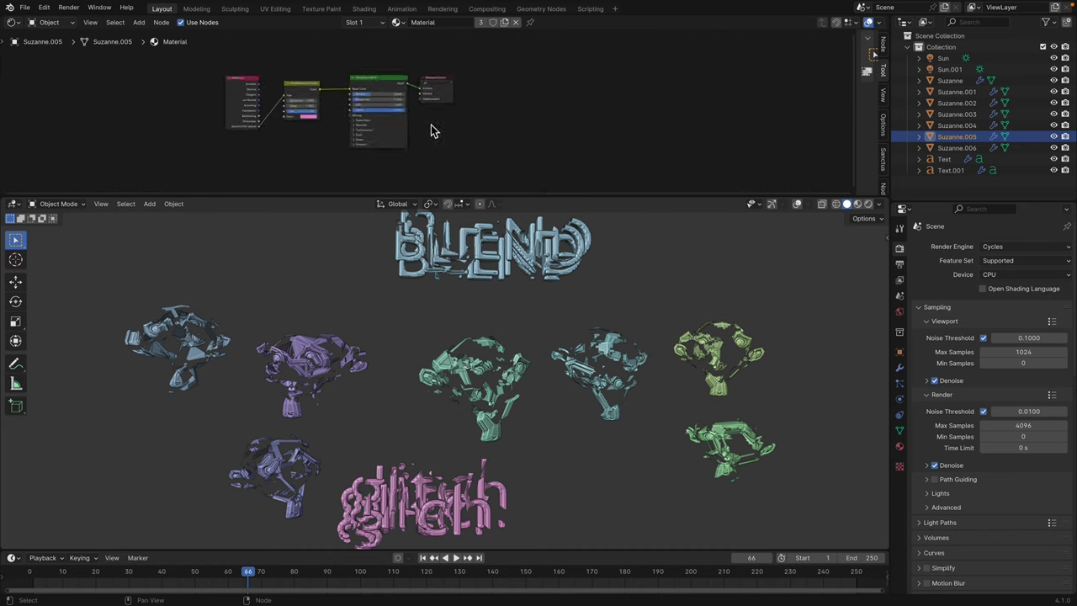
Step: Shift the Hue/Saturation/Value and Principled BSDF nodes slightly and return to the Geometry Node Editor
scroll(430, 131, up, 5)
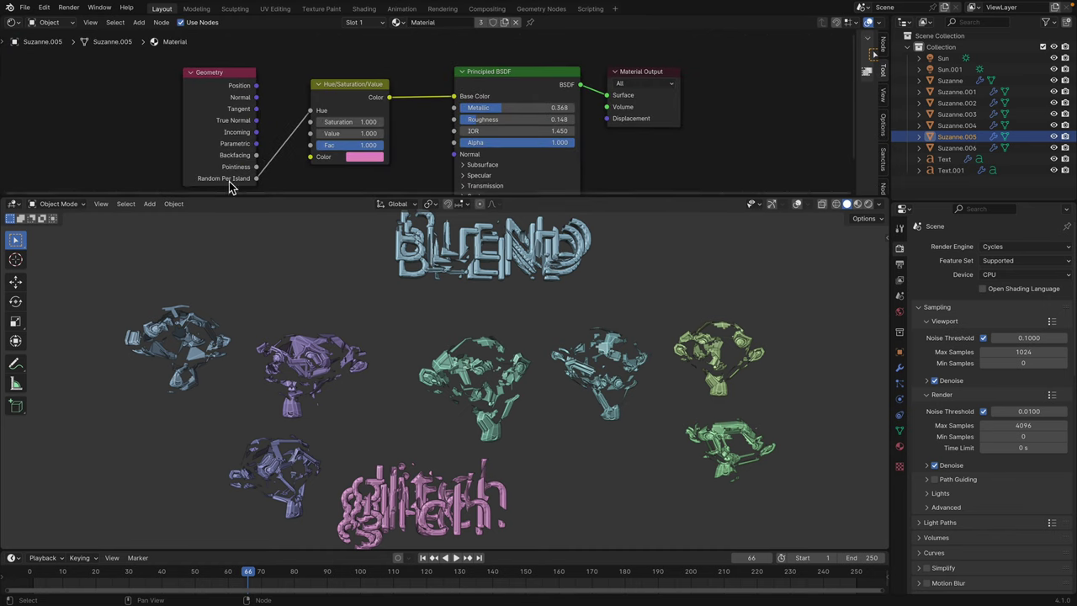
drag(344, 94, 342, 91)
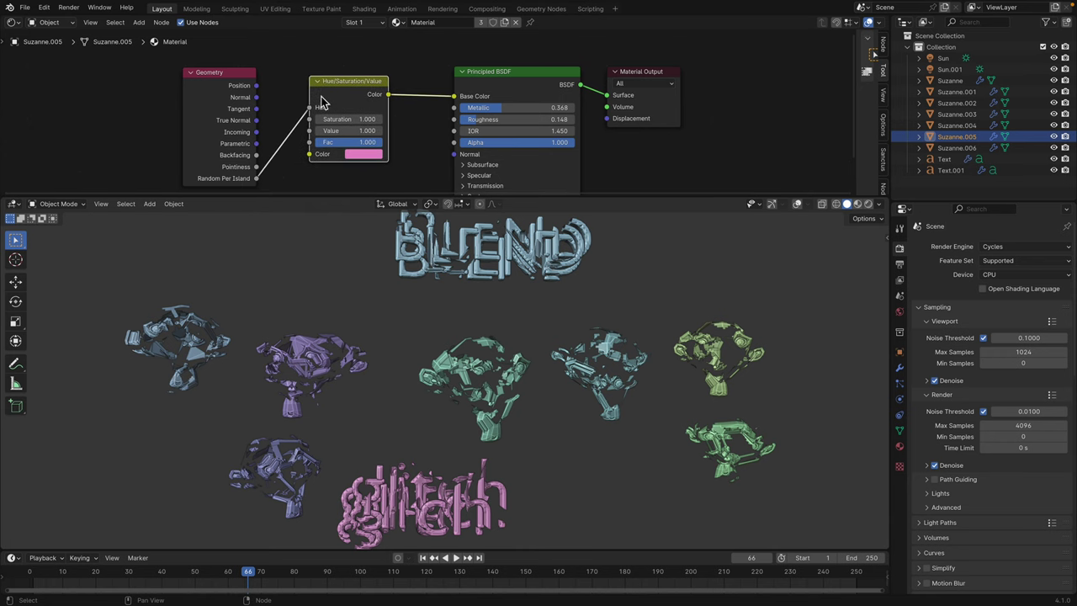
drag(478, 98, 465, 88)
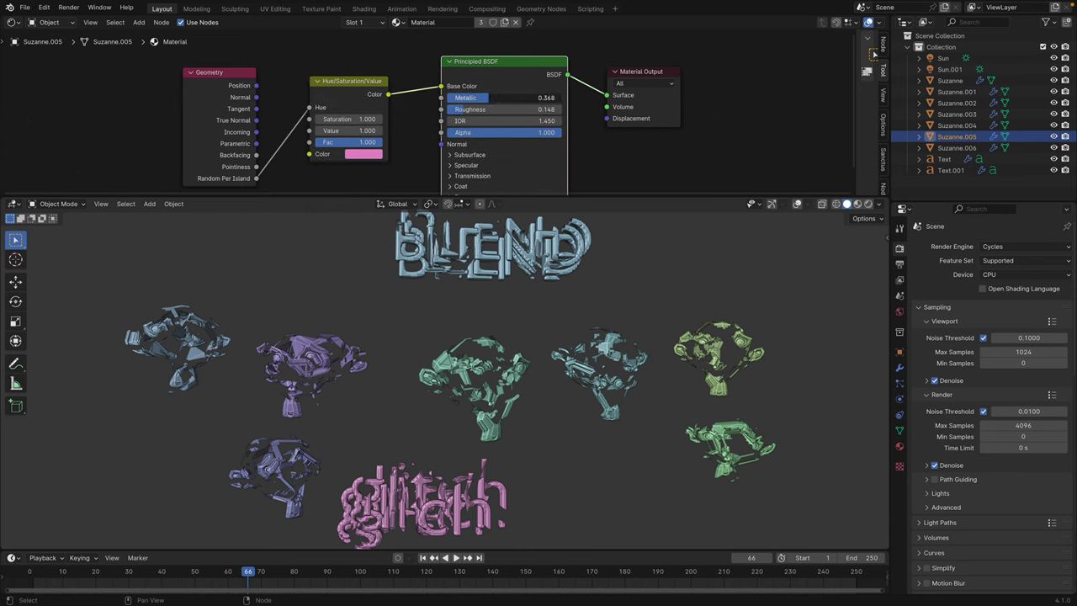
click(18, 23)
click(51, 103)
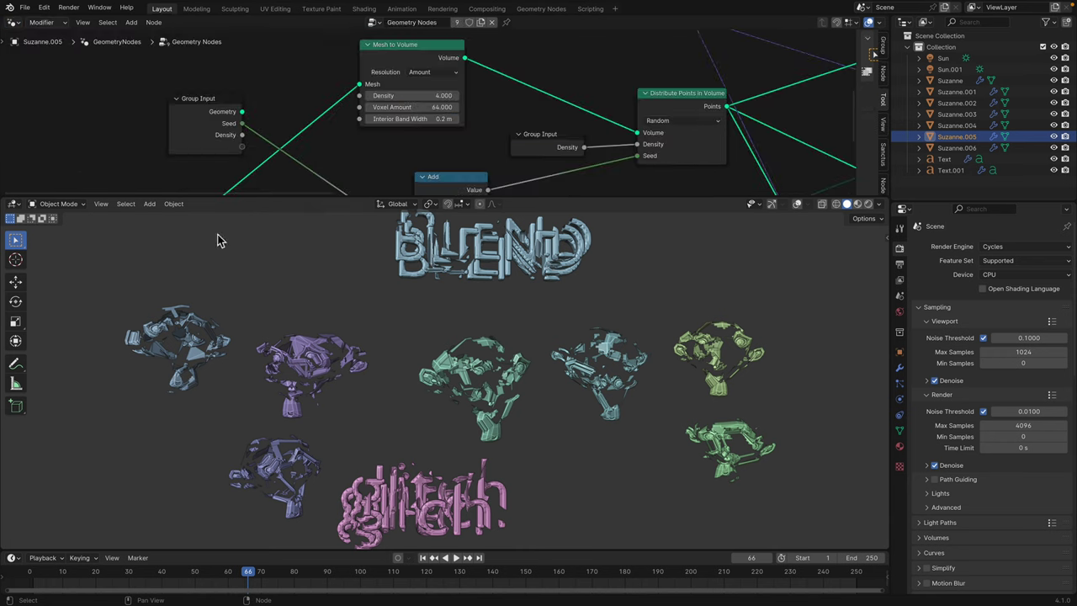
Step: Select the BLEND text and enlarge the 3D viewport with its gizmos and overlays turned on
click(475, 251)
drag(487, 198, 512, 132)
shift+middle_drag(507, 216, 482, 261)
click(773, 139)
click(796, 137)
Step: Replace the BLEND text with GLITCHY and play the animation on it
key(Tab)
key(BackSpace)
key(BackSpace)
key(BackSpace)
key(BackSpace)
key(BackSpace)
key(BackSpace)
key(BackSpace)
text(GLITCH)
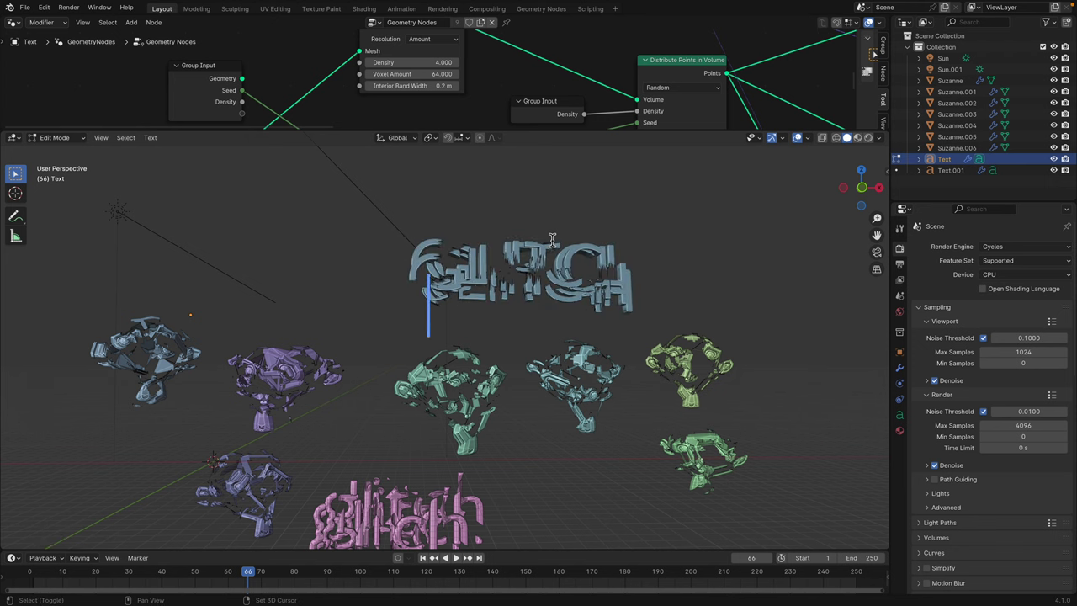
text(Y)
key(Tab)
key(space)
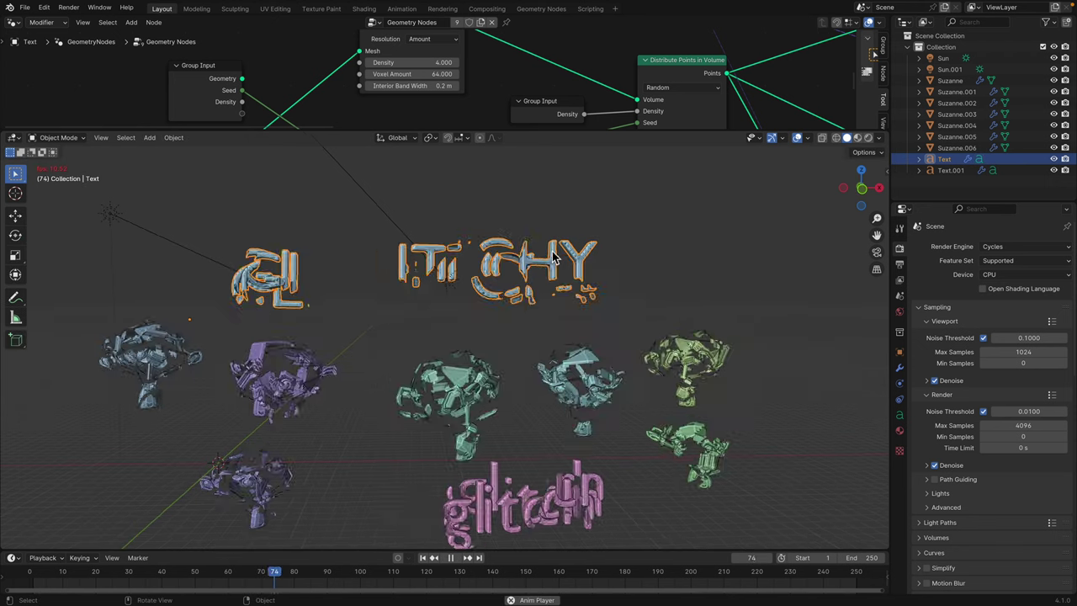
key(space)
Step: Change the GLITCHY text back to BLEND
key(Tab)
key(BackSpace)
key(BackSpace)
key(BackSpace)
key(BackSpace)
key(BackSpace)
key(BackSpace)
key(BackSpace)
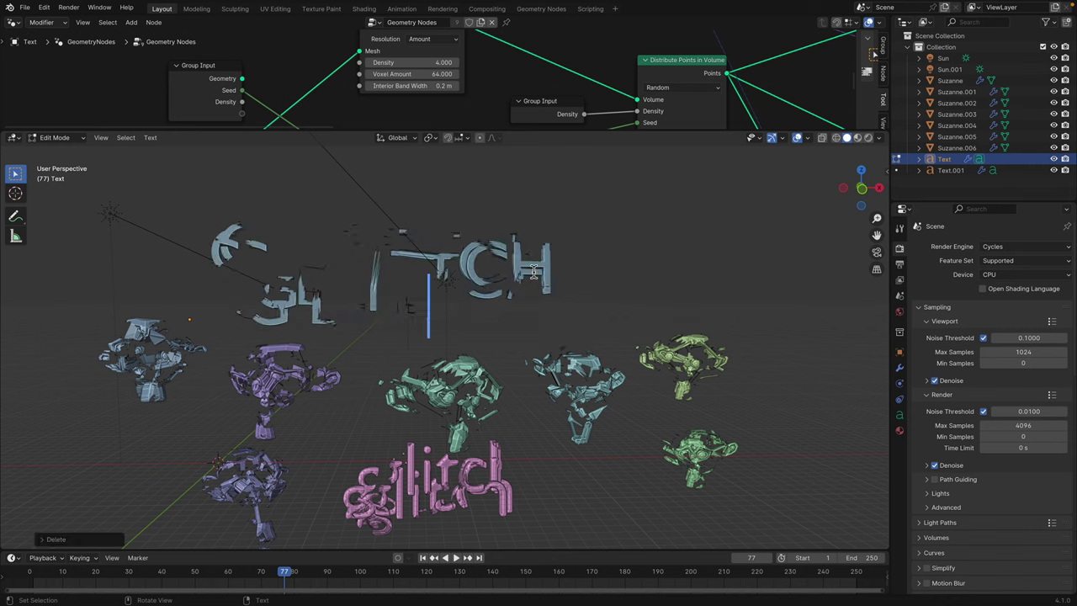
text(BLEND)
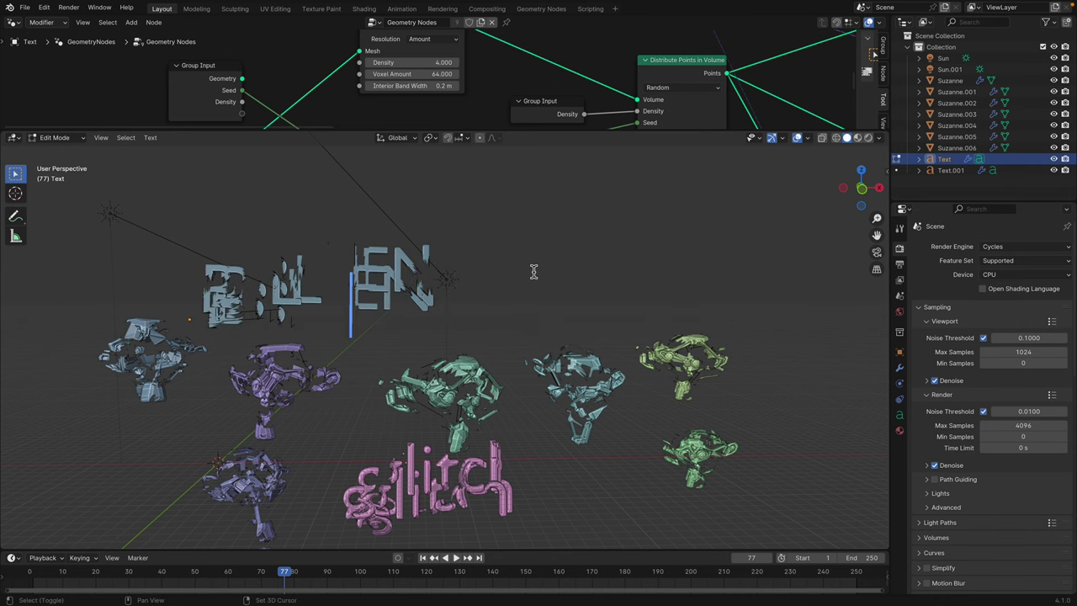
key(Tab)
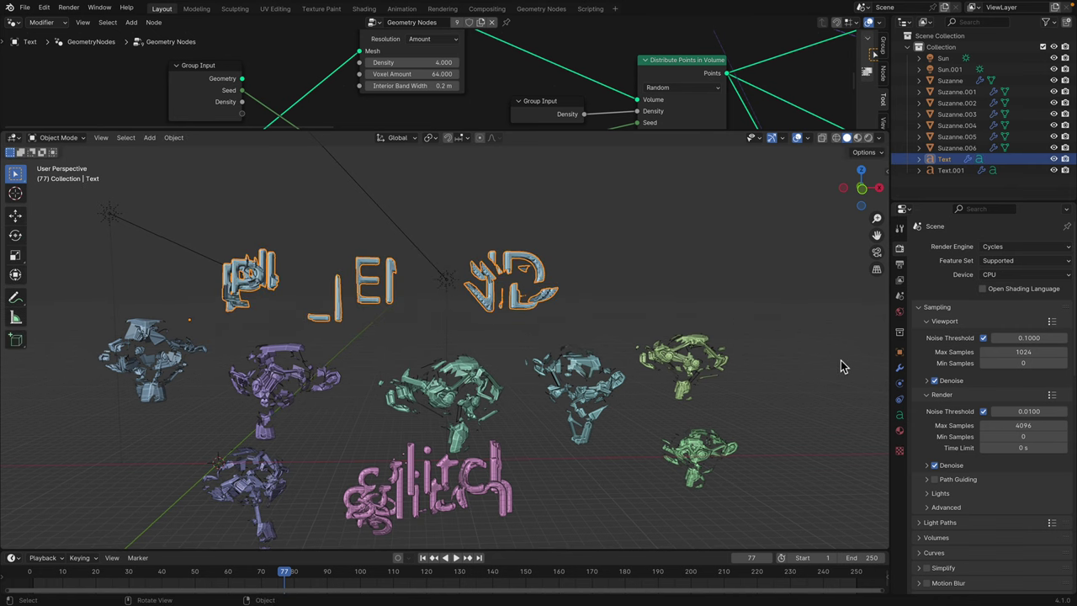
Step: Open the BLEND text's modifiers and toggle the GeometryNodes modifier's viewport display to compare the text with and without it
click(901, 368)
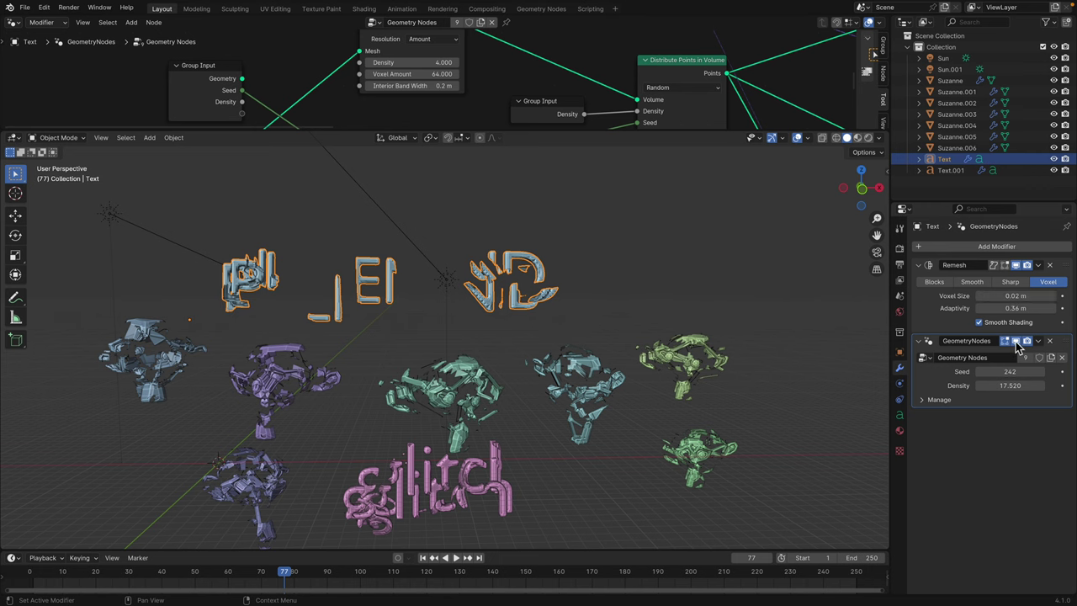
click(1015, 341)
click(1016, 341)
click(1015, 341)
click(1016, 341)
click(1015, 340)
click(1016, 340)
Step: Turn off the Remesh modifier's viewport display, play the animation without it and turn the display back on
click(529, 267)
click(528, 268)
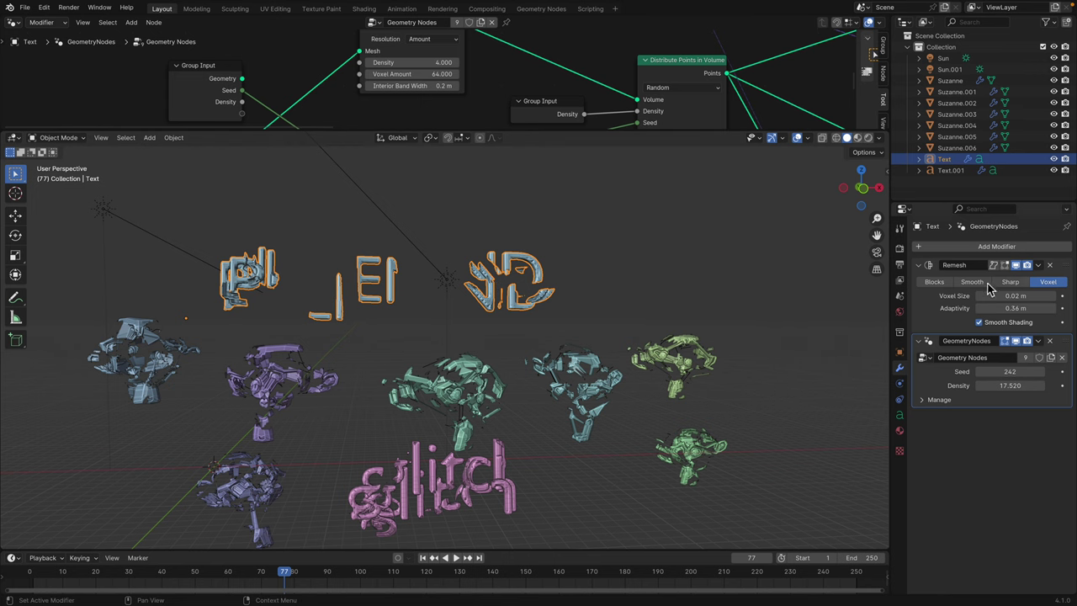
middle_drag(528, 313, 568, 368)
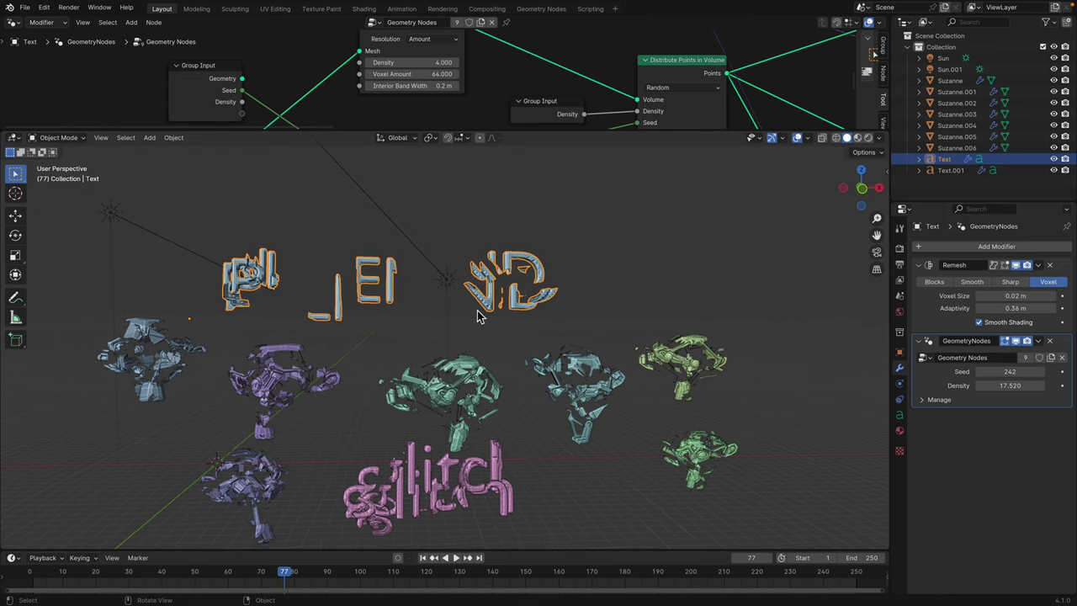
click(1017, 266)
click(601, 265)
middle_drag(601, 265, 579, 282)
scroll(648, 296, up, 1)
key(space)
key(space)
scroll(579, 282, up, 2)
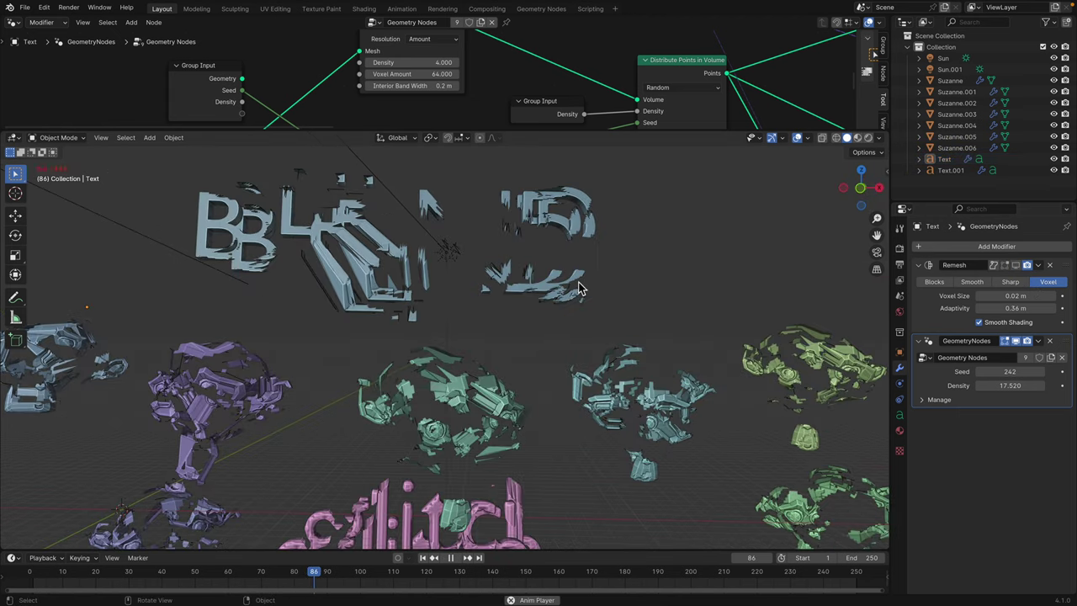
click(1017, 266)
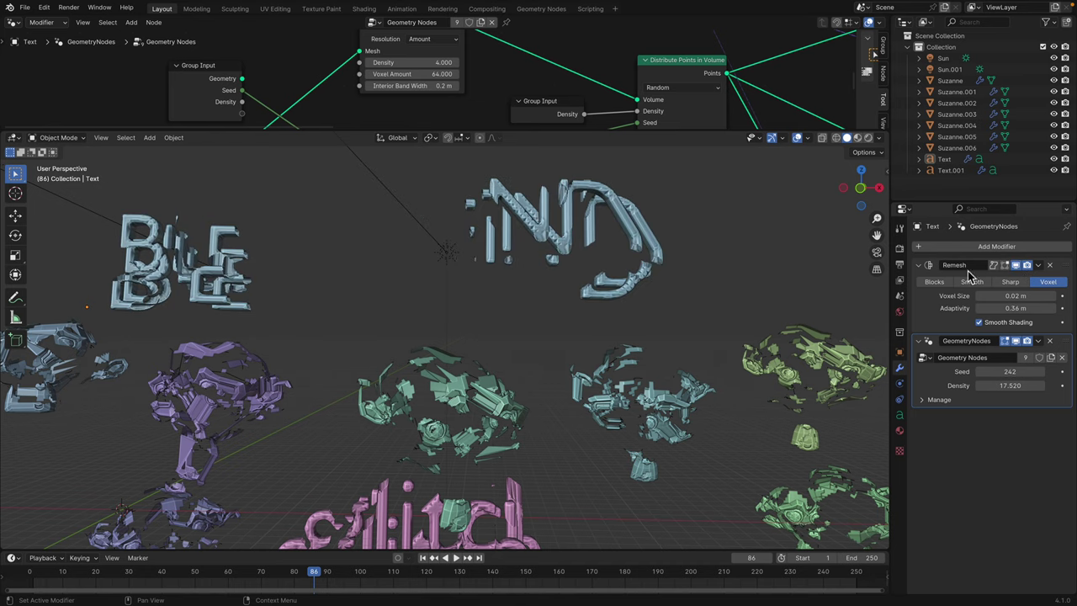
Step: Select the Suzanne.002 monkey head and examine its glitch effect while playing the animation
scroll(547, 353, down, 4)
key(space)
scroll(579, 369, up, 2)
click(579, 368)
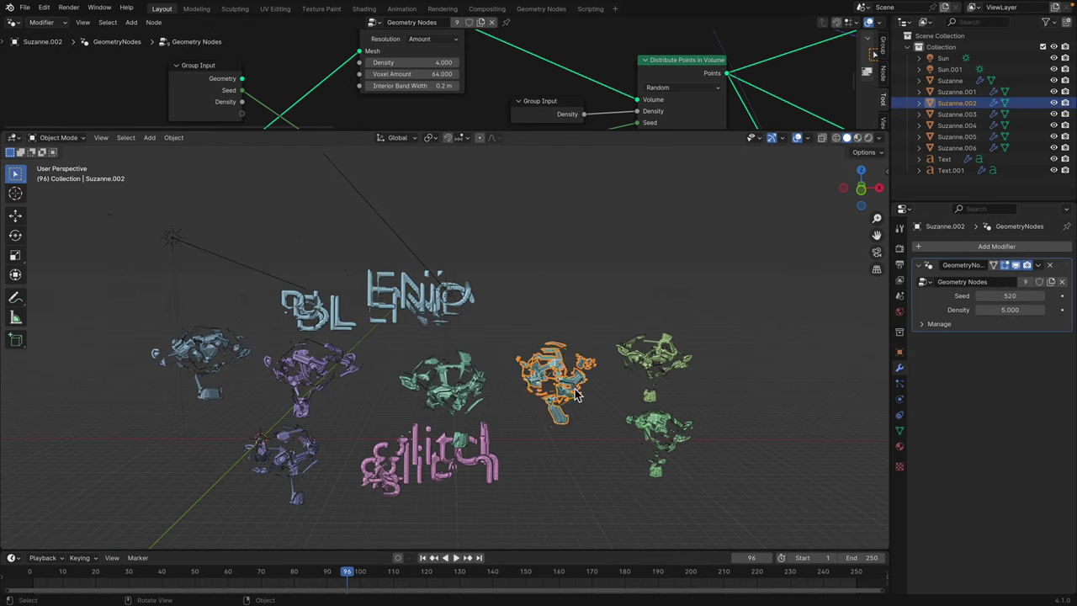
key(space)
scroll(576, 368, up, 4)
middle_drag(573, 368, 635, 364)
scroll(659, 390, down, 2)
key(space)
key(space)
key(space)
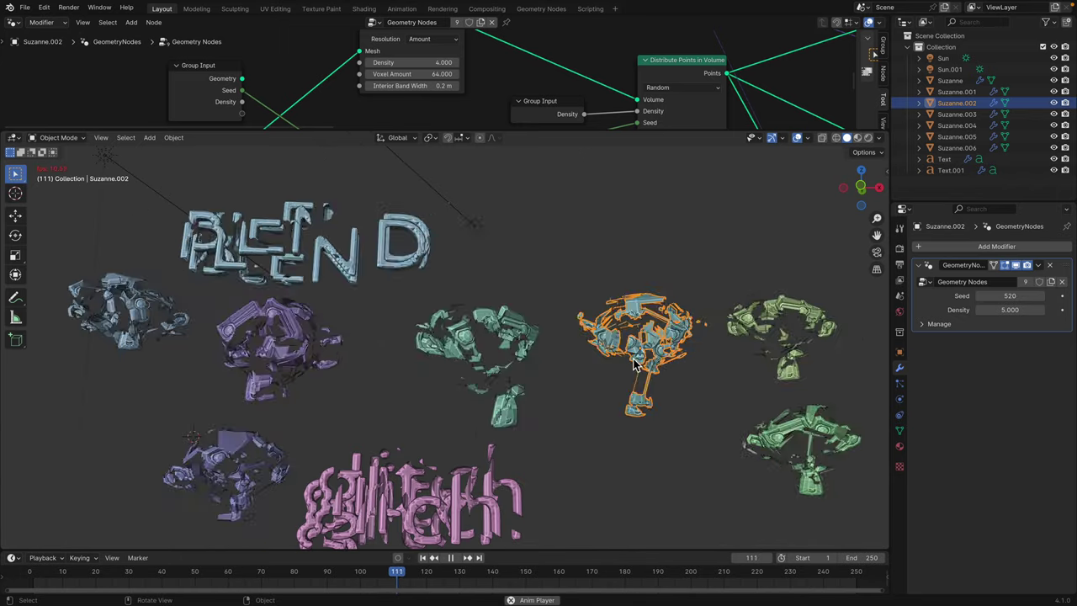
key(space)
Step: Deselect the monkey head and save bake_geo_001.blend
click(620, 274)
scroll(620, 273, down, 1)
middle_drag(621, 275, 639, 162)
key(ctrl+s)
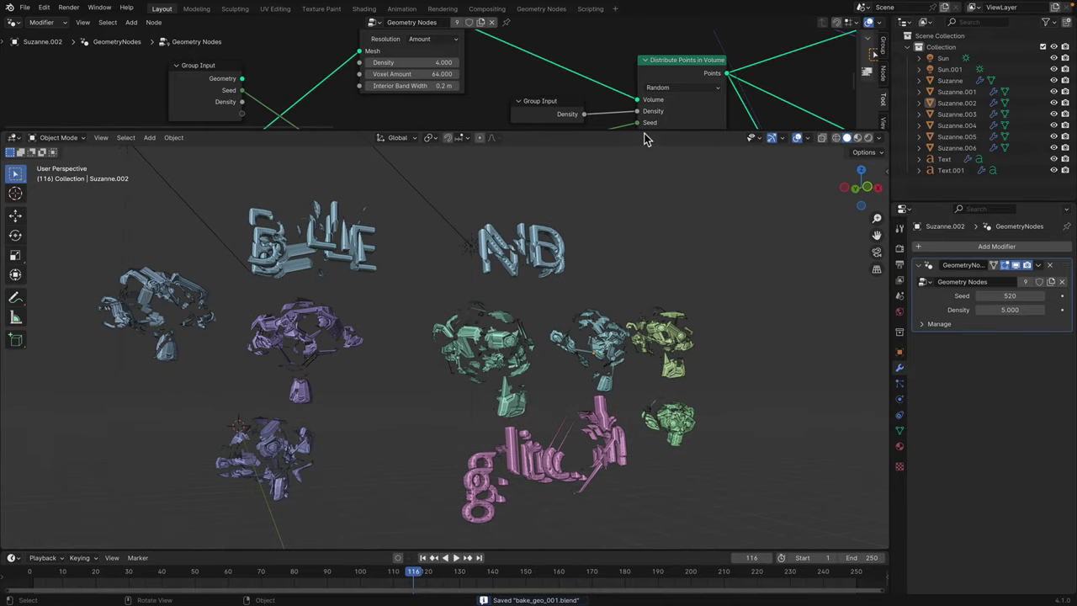
Step: Enlarge the node editor and look over the whole geometry node tree from Group Input to Group Output
drag(645, 132, 637, 311)
scroll(565, 233, down, 4)
scroll(518, 183, up, 1)
middle_drag(517, 183, 491, 185)
click(473, 85)
middle_drag(503, 115, 445, 152)
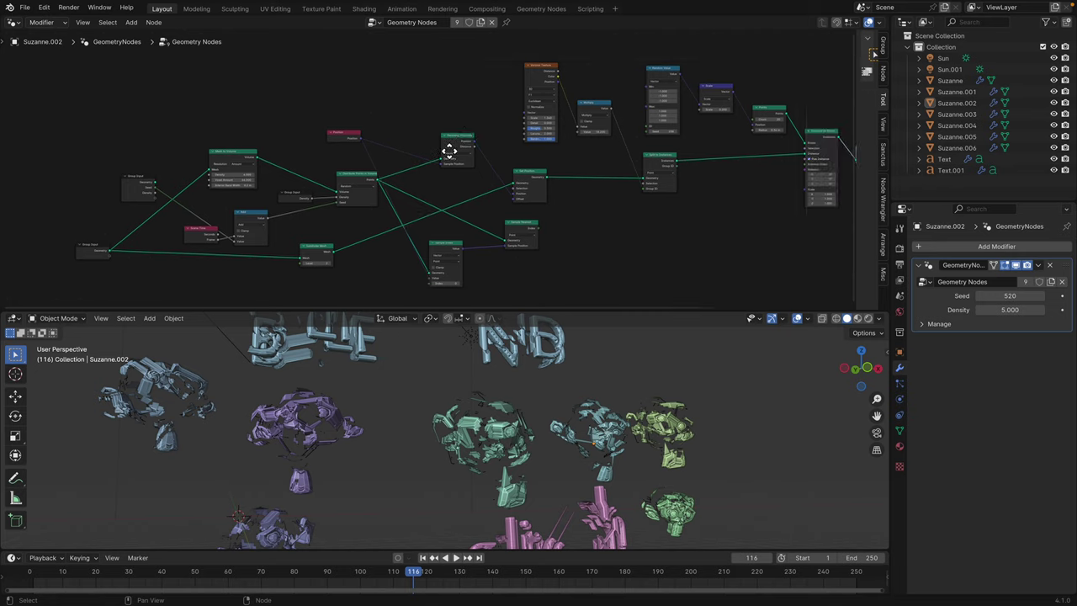
scroll(446, 151, down, 3)
middle_drag(536, 134, 441, 144)
mouse_move(631, 5)
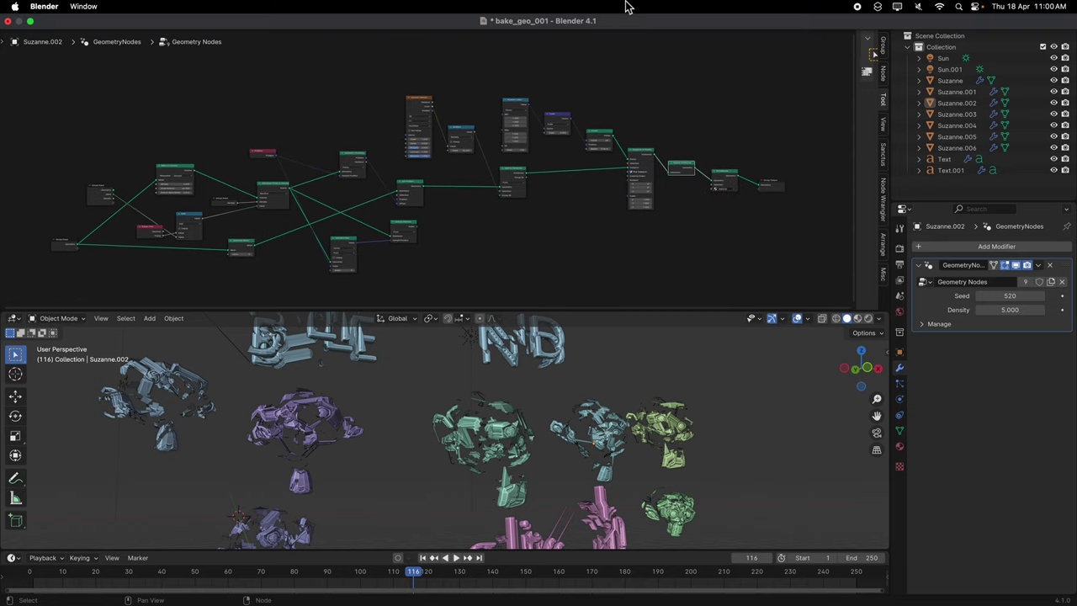